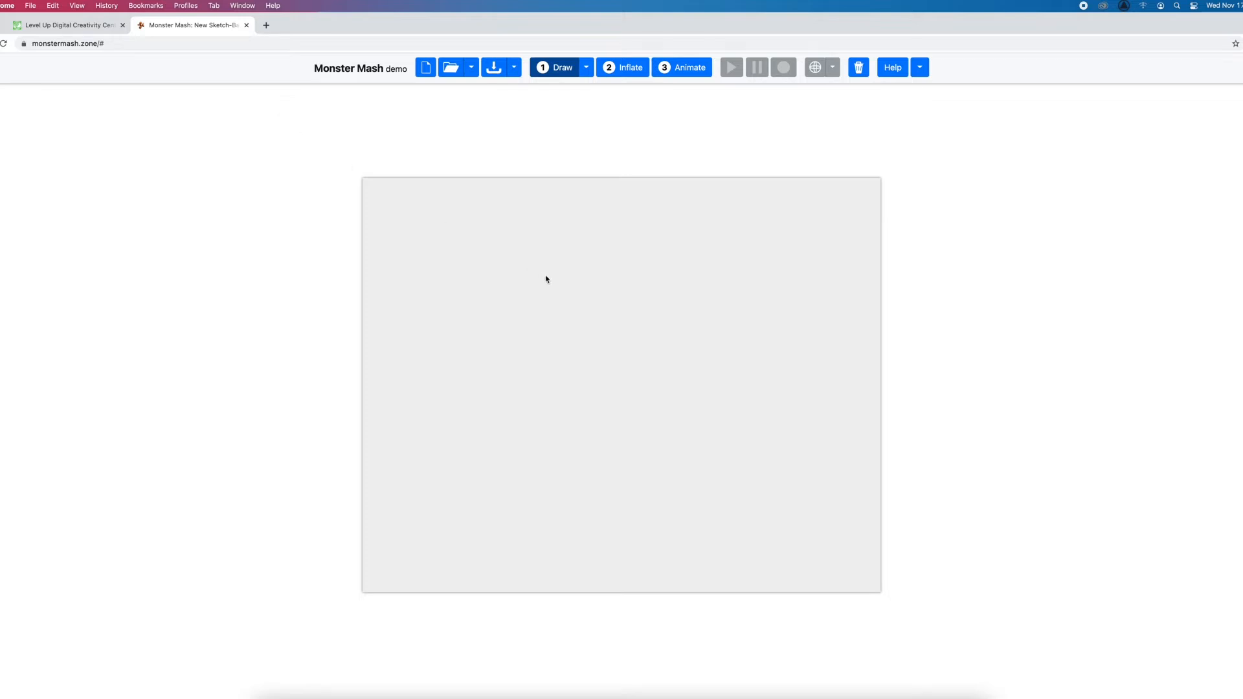
# Sketch a trial closed round shape in the middle of the canvas and undo it
pyautogui.moveTo(643, 302)
pyautogui.mouseDown()
pyautogui.moveTo(629, 449)
pyautogui.moveTo(649, 294)
pyautogui.moveTo(633, 300)
pyautogui.mouseUp()
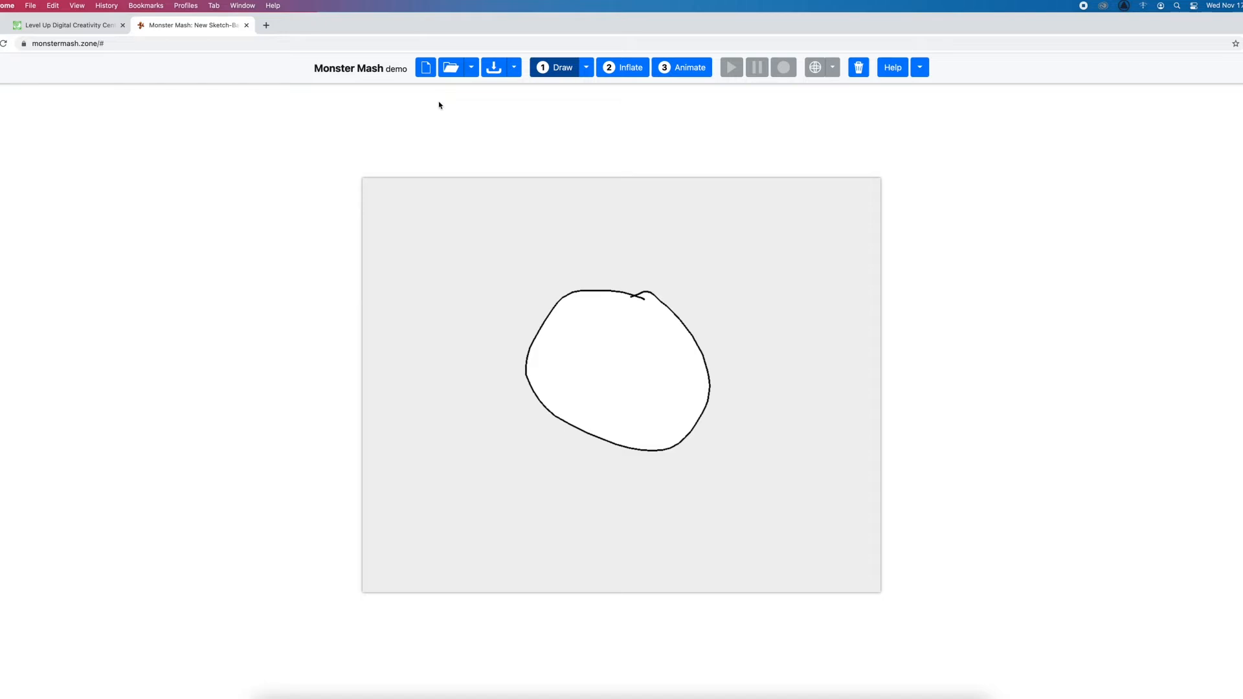
pyautogui.press('super+z')
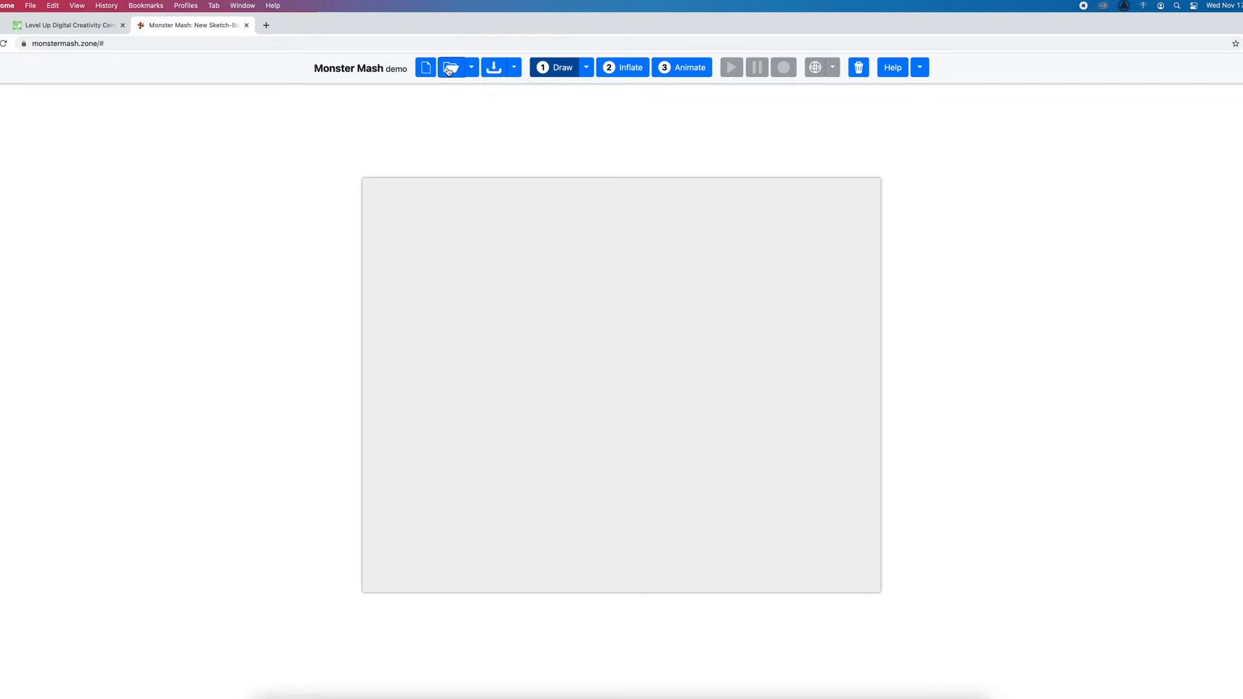
# View the save and export options, and read the Monster Mash help through the hot-keys list
pyautogui.click(514, 72)
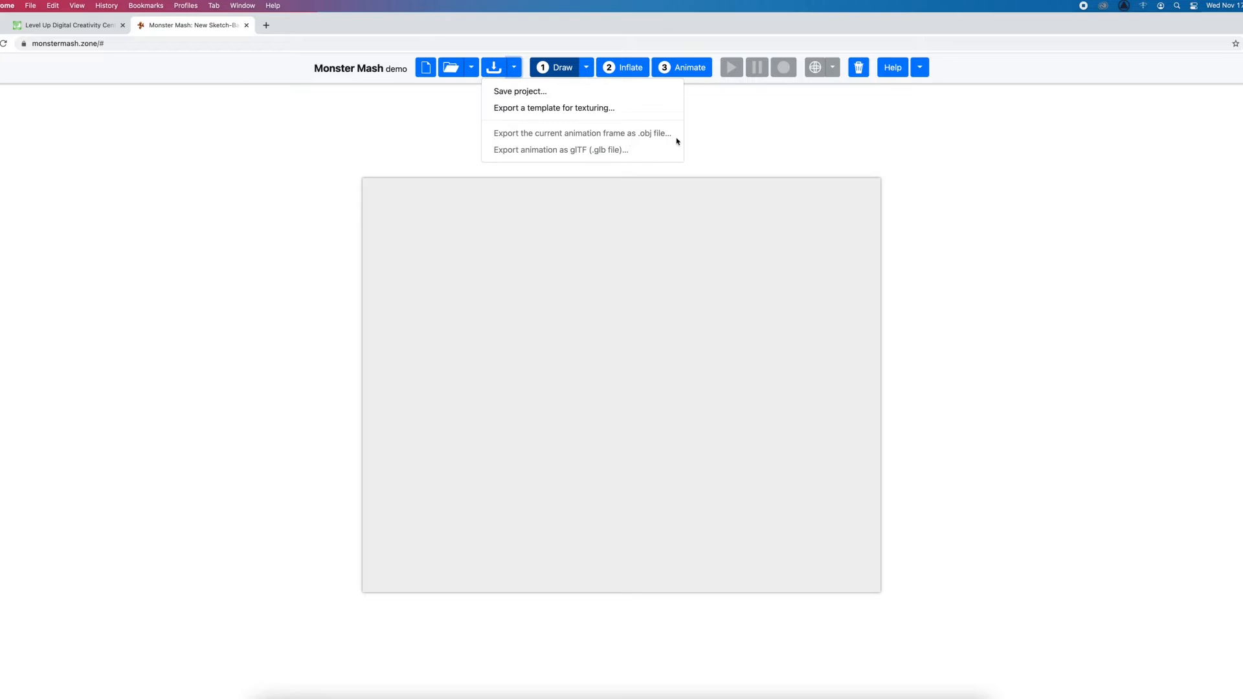
pyautogui.click(698, 132)
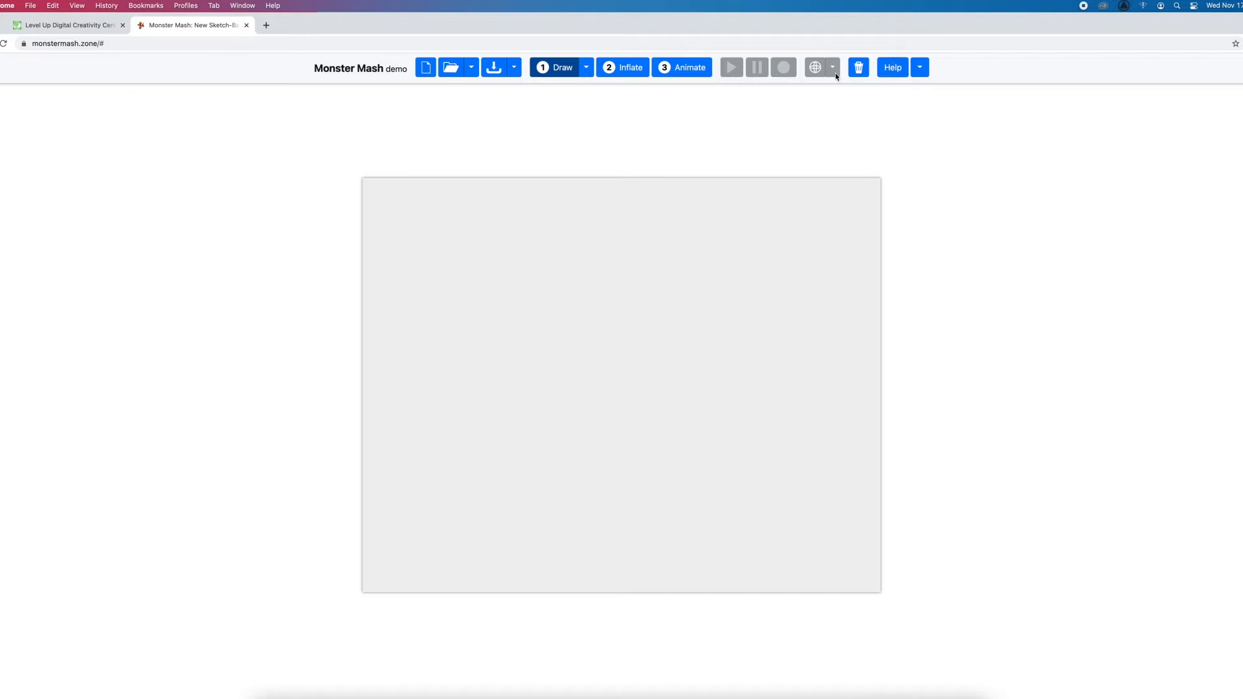
pyautogui.click(893, 72)
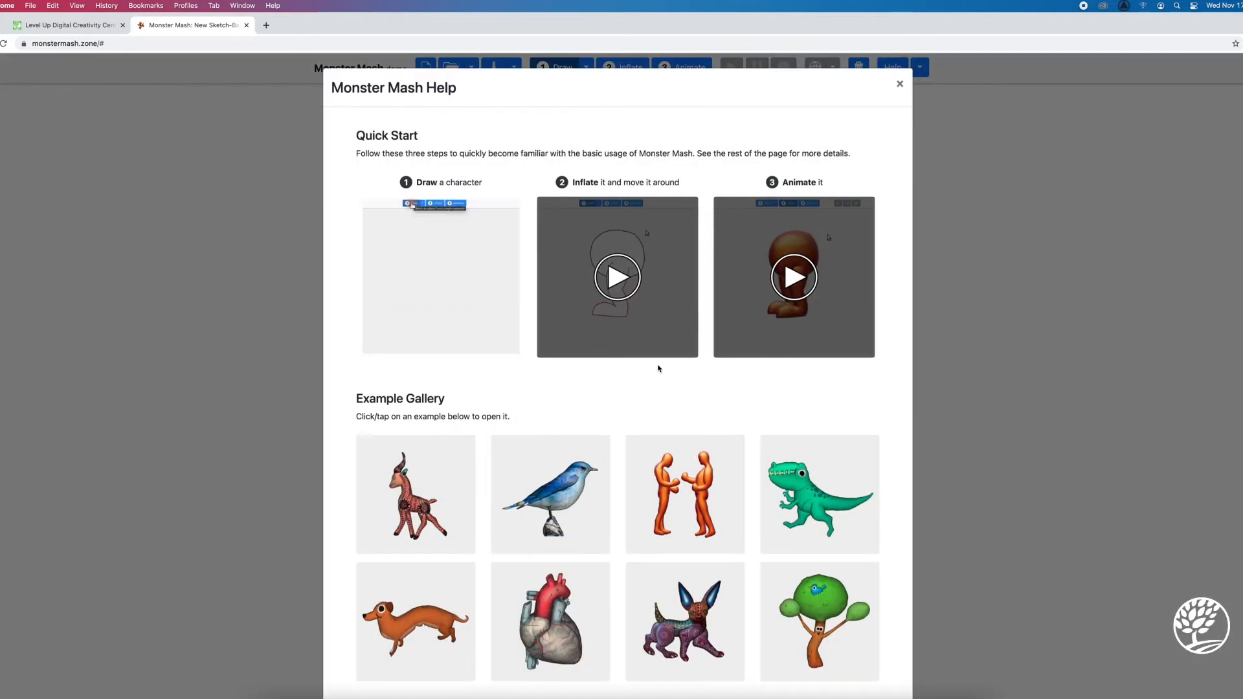
pyautogui.scroll(-20, 666, 357)
pyautogui.scroll(-20, 659, 369)
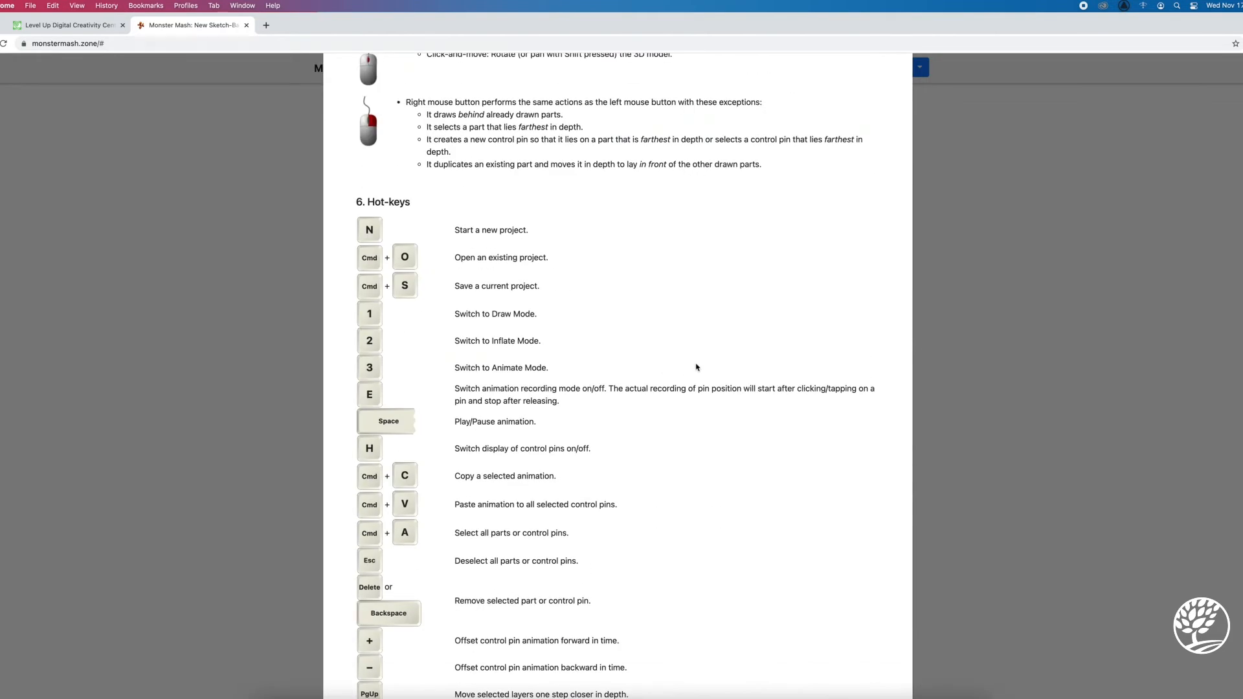
pyautogui.scroll(-5, 696, 366)
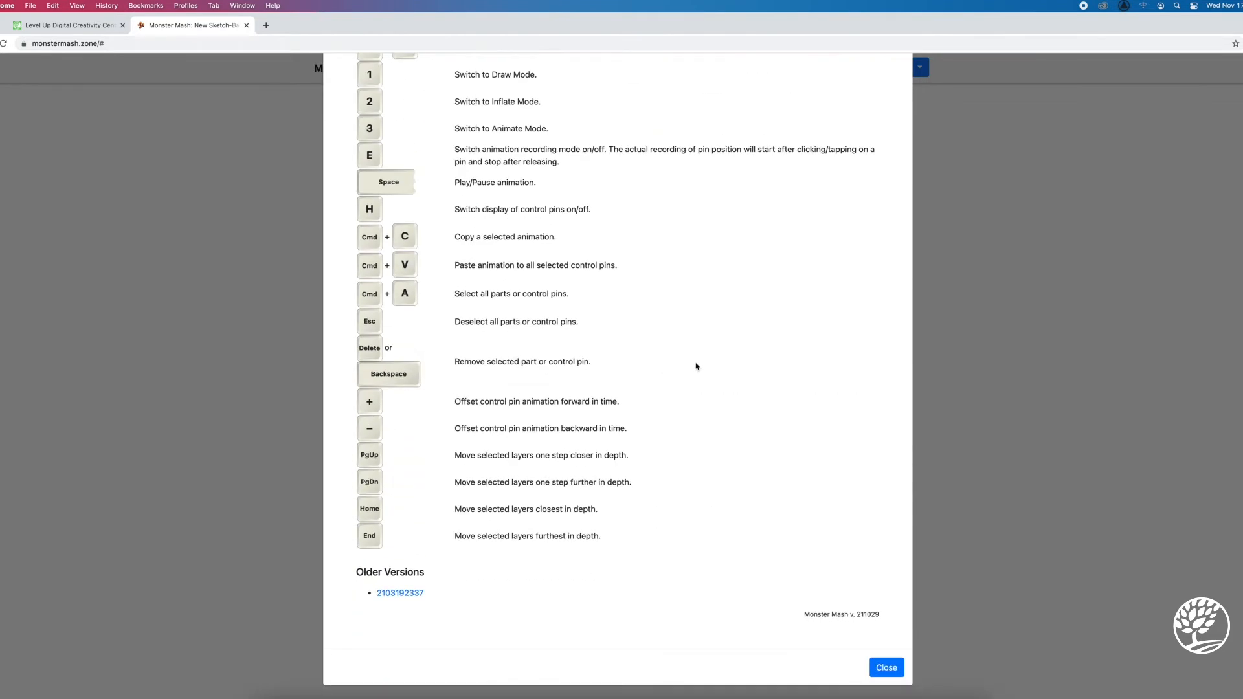
pyautogui.click(935, 412)
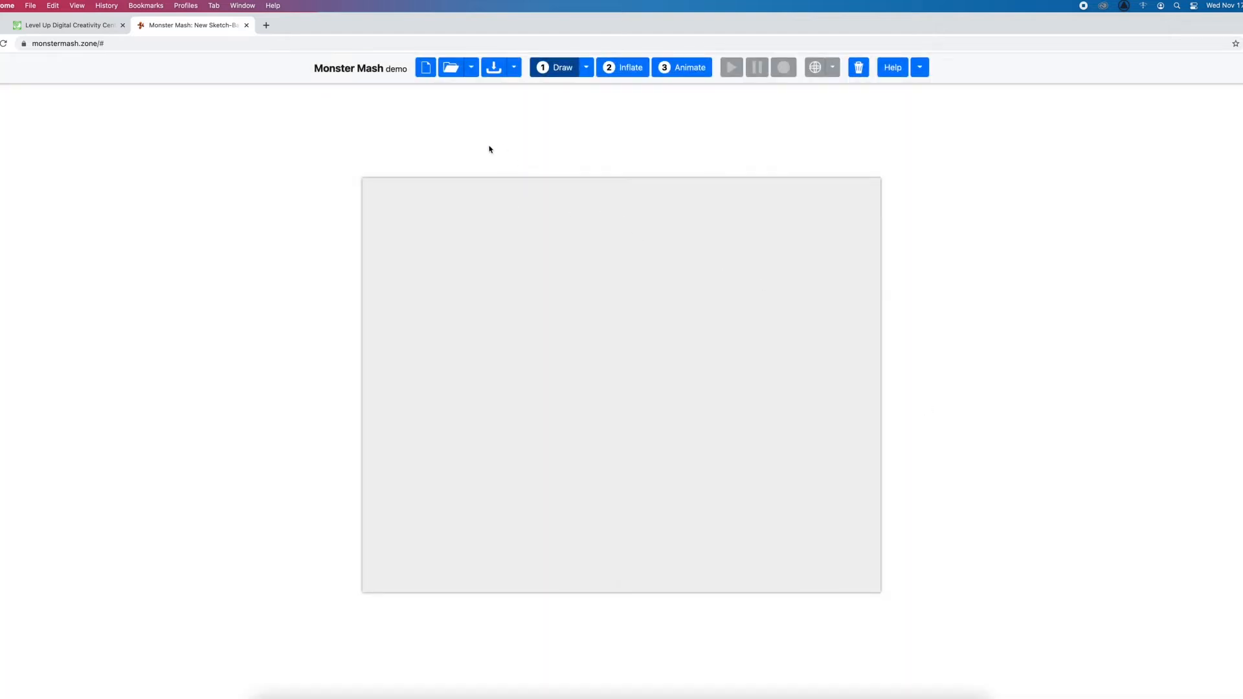
# Draw a round closed outline for an apple mid-canvas, inflate it into 3D and move the shape around
pyautogui.moveTo(616, 297)
pyautogui.mouseDown()
pyautogui.moveTo(544, 347)
pyautogui.moveTo(643, 433)
pyautogui.moveTo(656, 316)
pyautogui.moveTo(615, 297)
pyautogui.mouseUp()
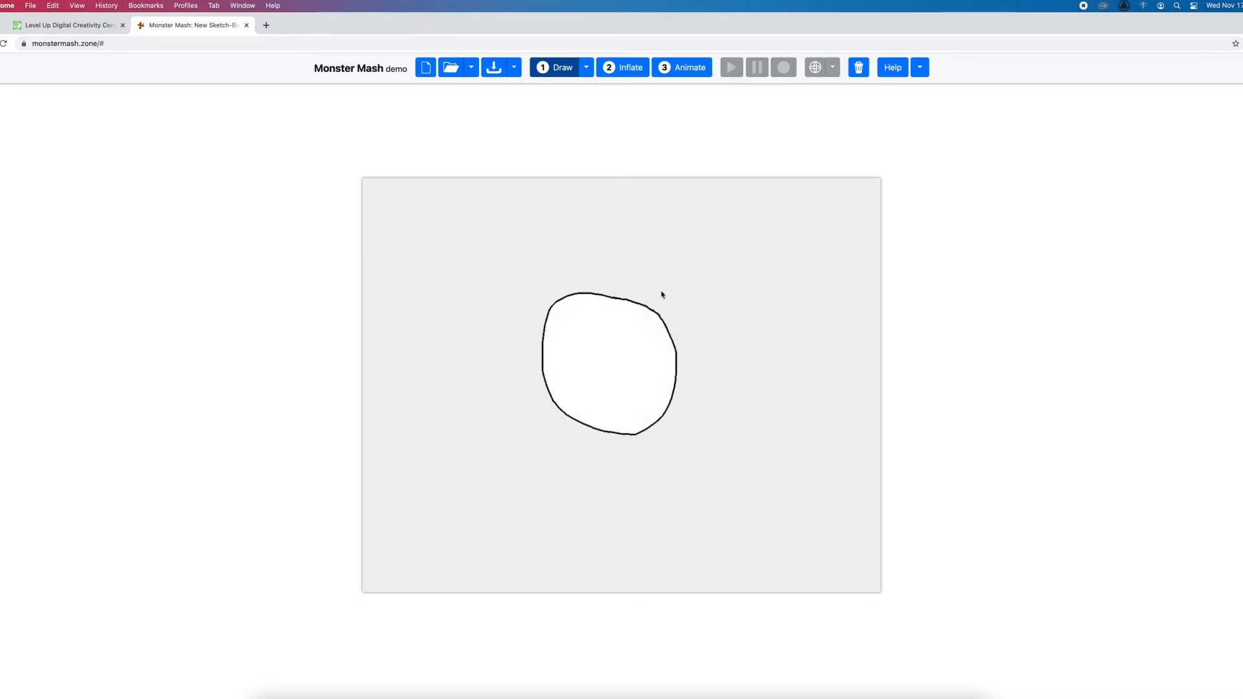
pyautogui.click(625, 67)
pyautogui.moveTo(616, 369)
pyautogui.mouseDown()
pyautogui.moveTo(628, 297)
pyautogui.moveTo(650, 340)
pyautogui.moveTo(609, 353)
pyautogui.mouseUp()
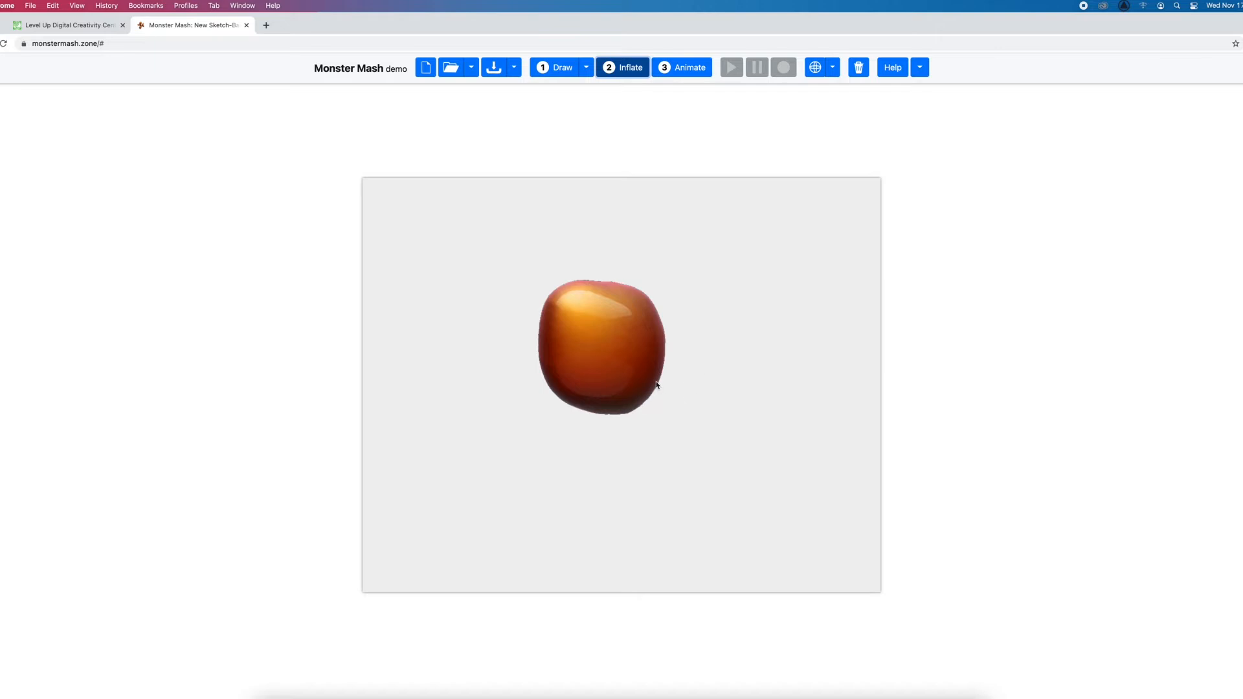
# Add a small thin stem to the top of the apple drawing, inflate it again and move the model around
pyautogui.click(551, 69)
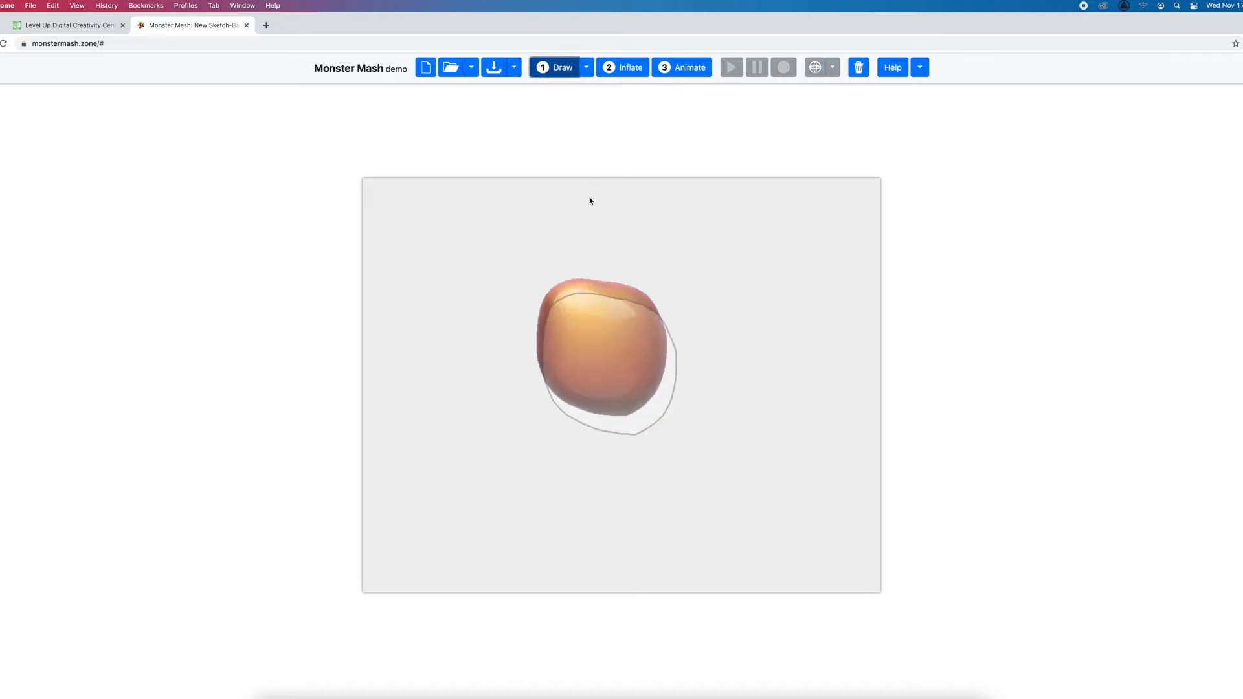
pyautogui.moveTo(609, 306)
pyautogui.mouseDown()
pyautogui.moveTo(609, 275)
pyautogui.moveTo(611, 304)
pyautogui.mouseUp()
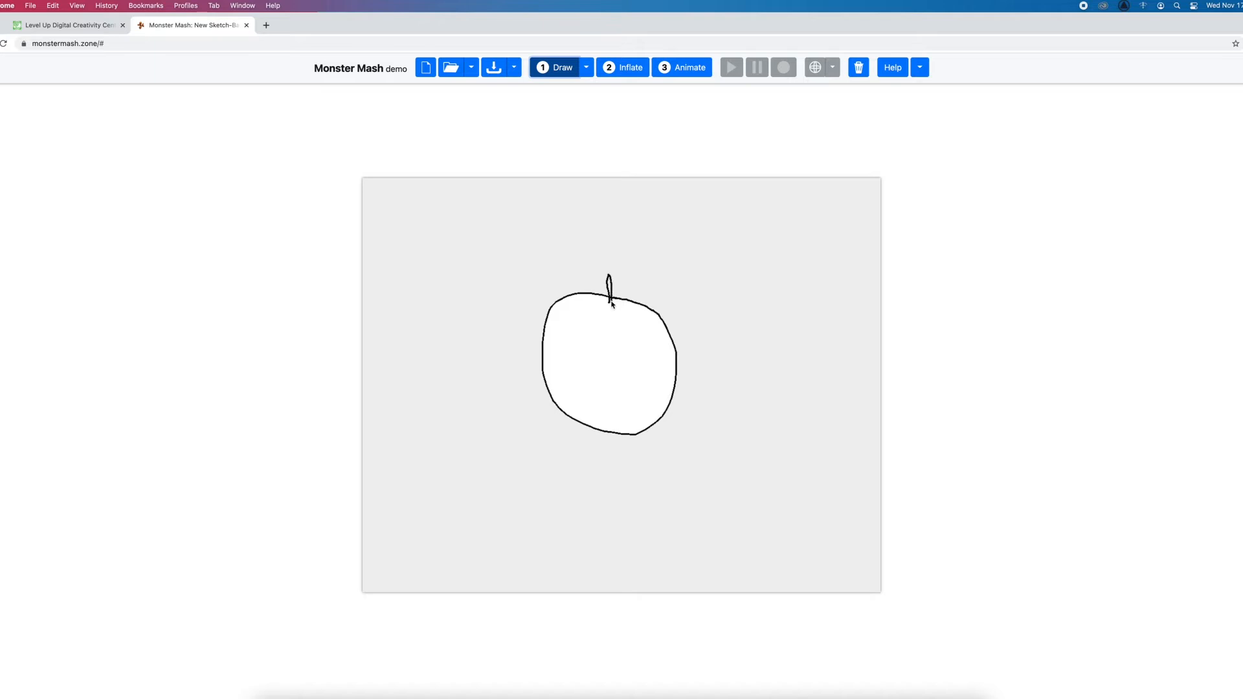
pyautogui.click(612, 69)
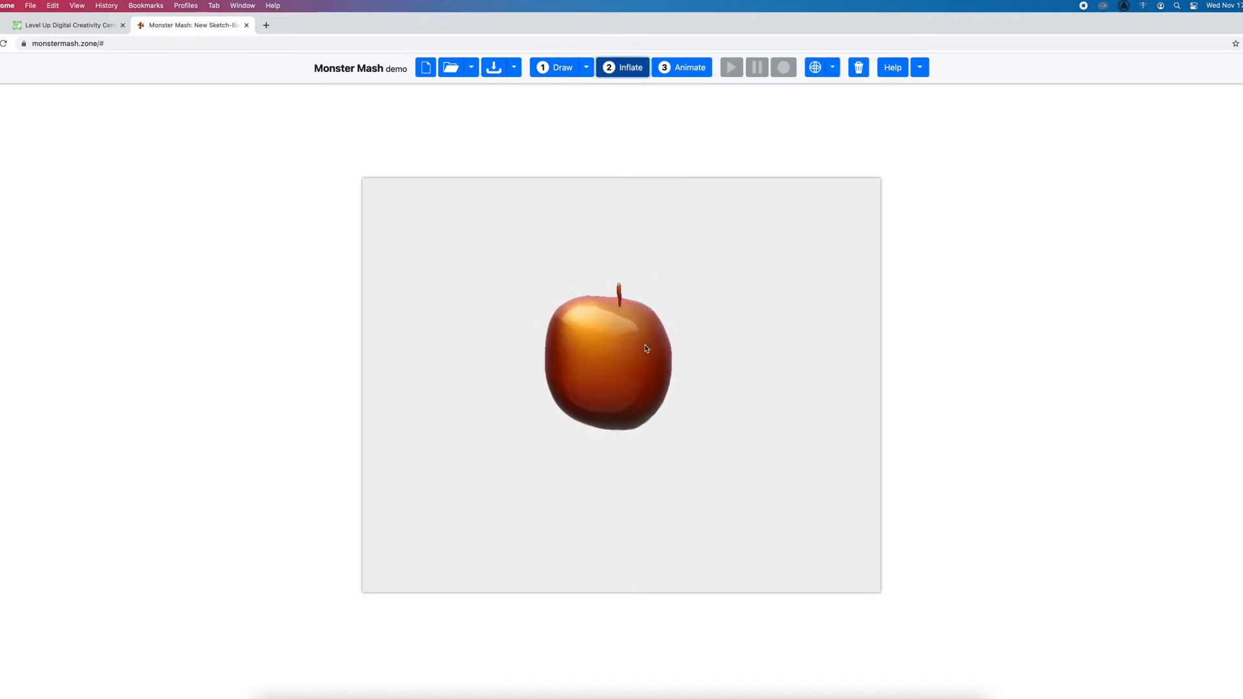
pyautogui.moveTo(638, 381)
pyautogui.mouseDown()
pyautogui.moveTo(613, 366)
pyautogui.moveTo(632, 369)
pyautogui.mouseUp()
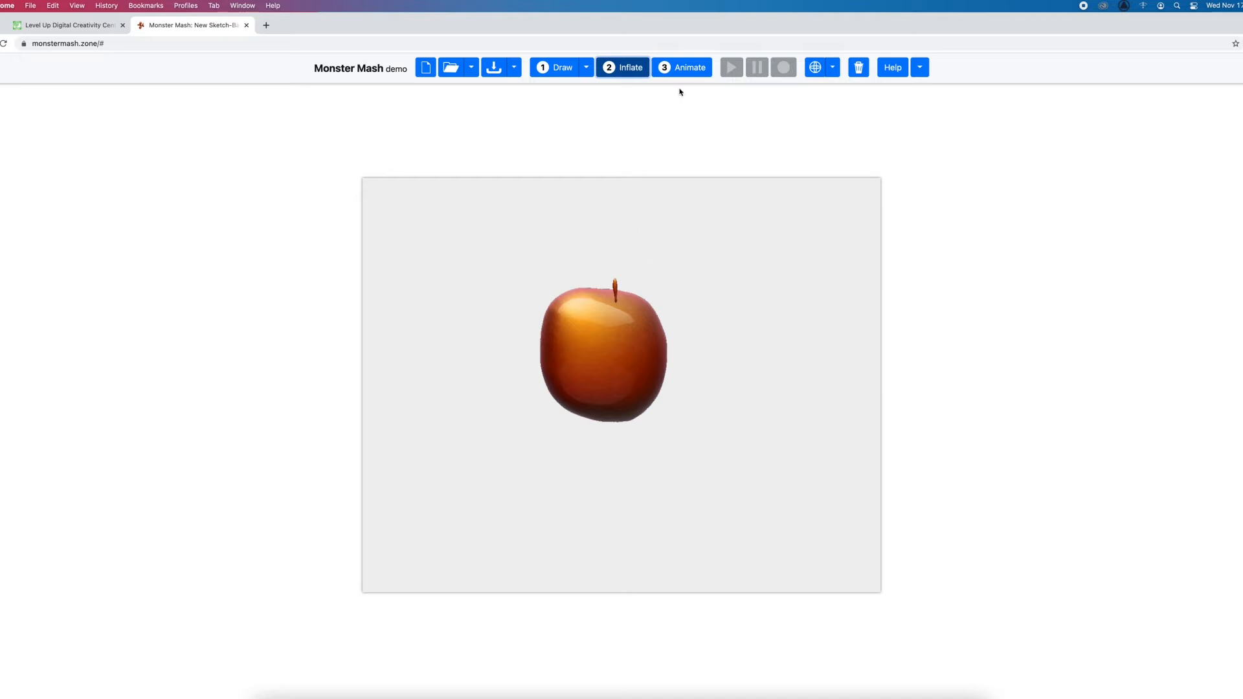
# Switch the apple to animation and place control pins at its upper left, bottom and upper right
pyautogui.click(683, 68)
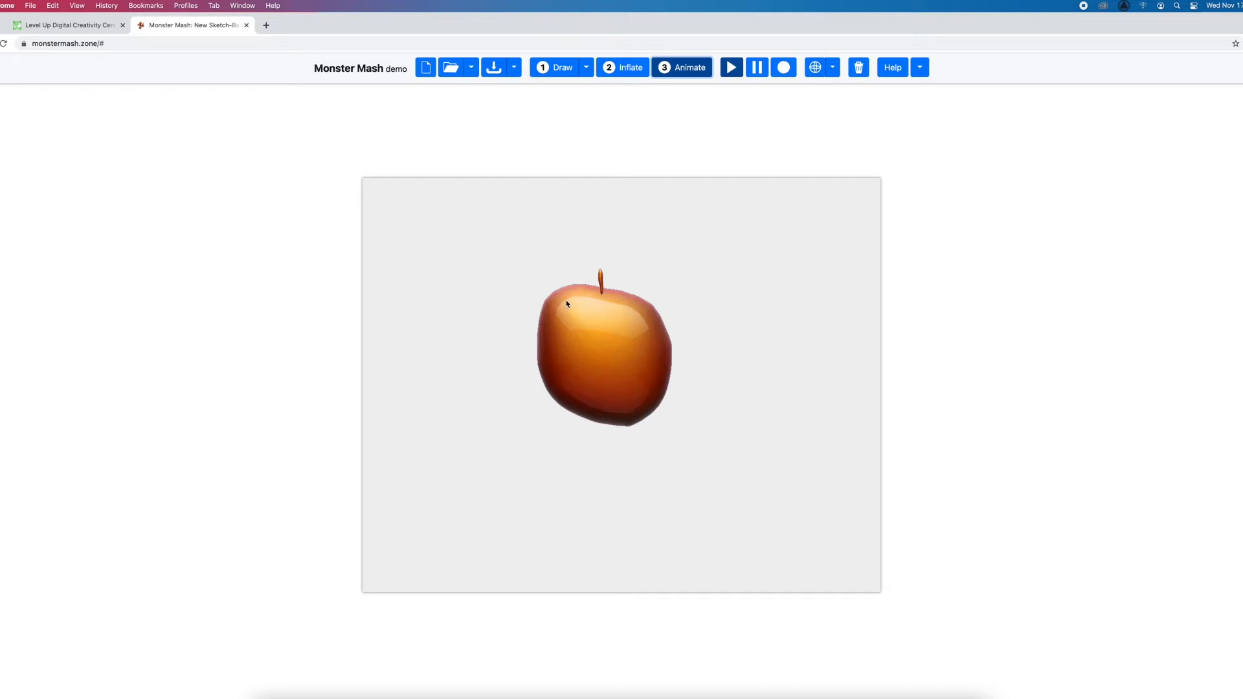
pyautogui.moveTo(565, 304)
pyautogui.mouseDown()
pyautogui.moveTo(563, 269)
pyautogui.moveTo(506, 291)
pyautogui.moveTo(575, 285)
pyautogui.moveTo(533, 273)
pyautogui.moveTo(512, 328)
pyautogui.moveTo(556, 293)
pyautogui.mouseUp()
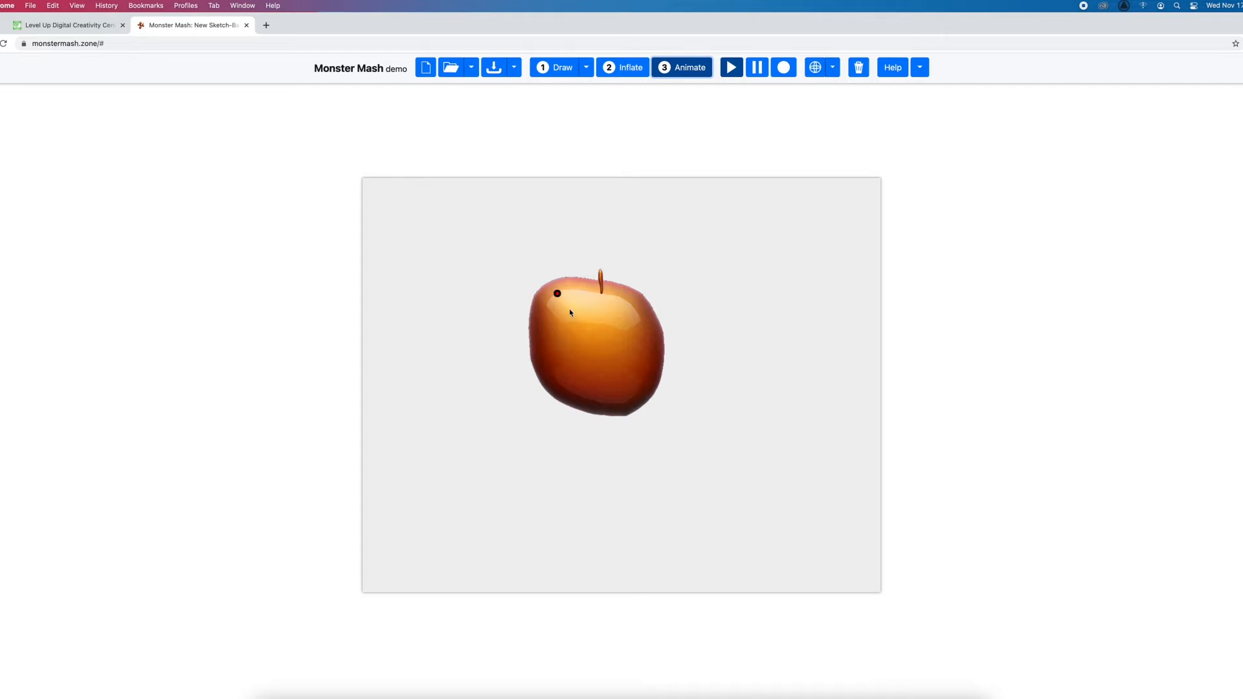
pyautogui.click(585, 400)
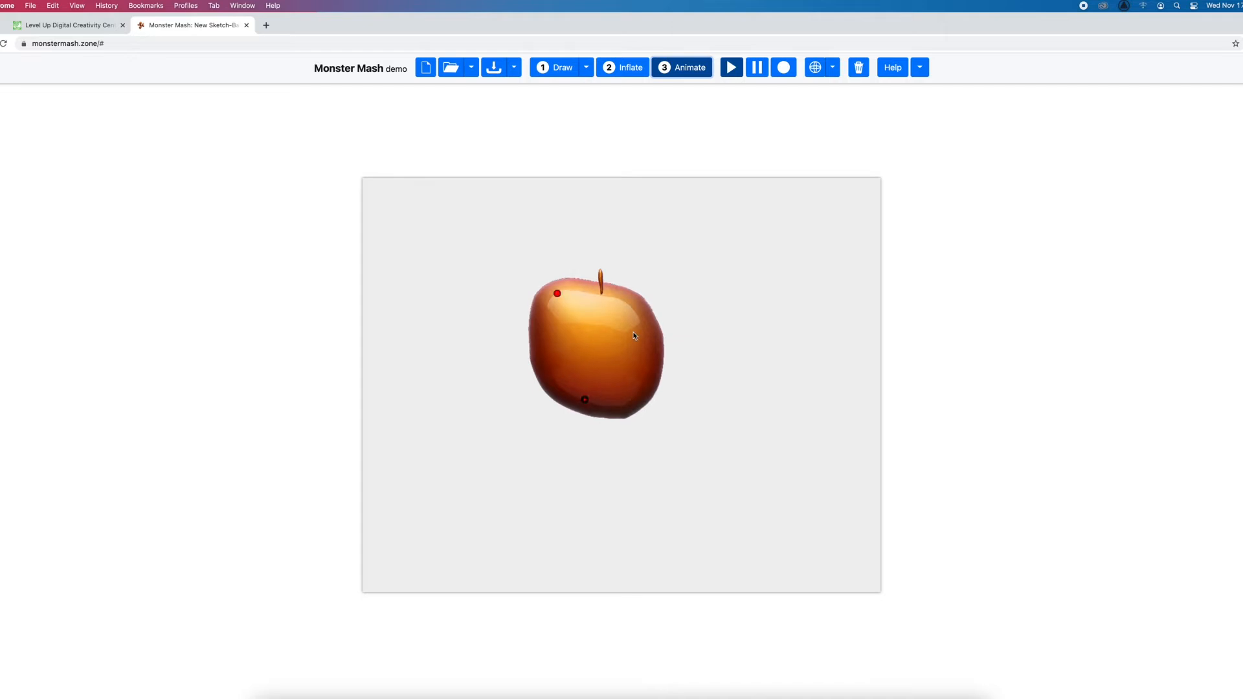
pyautogui.click(637, 309)
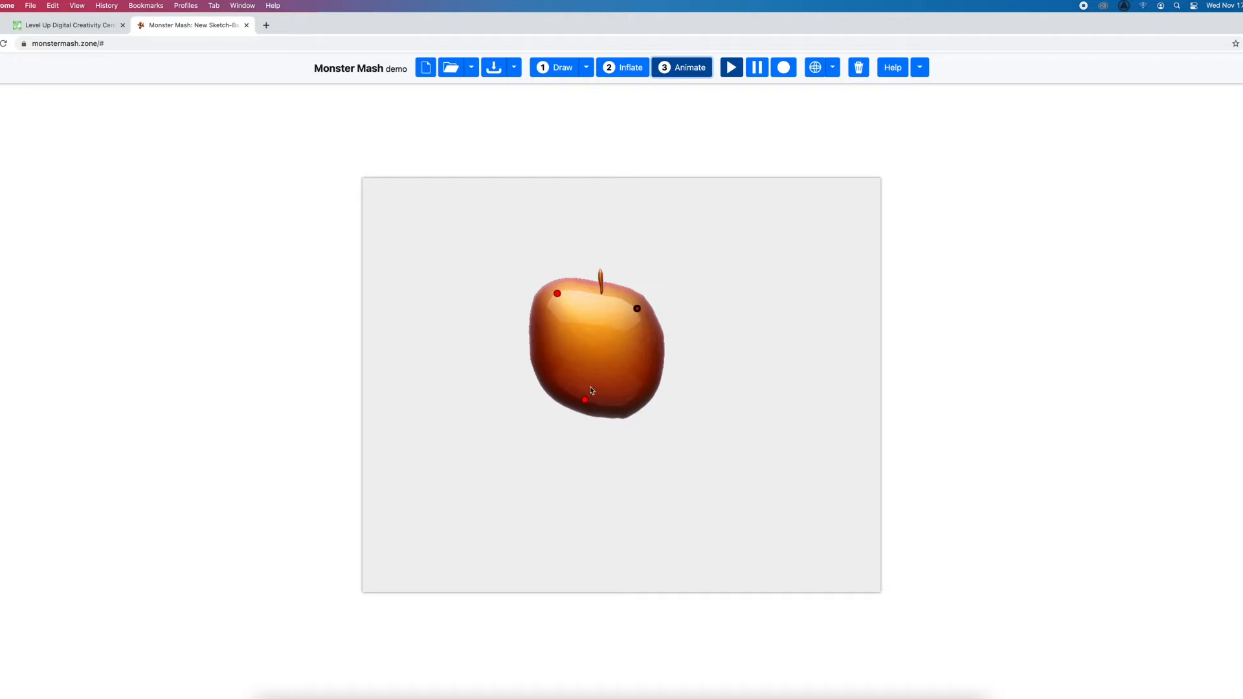
# Record a narrow up-and-down motion path for the apple's upper-right pin and pause the animation
pyautogui.click(779, 73)
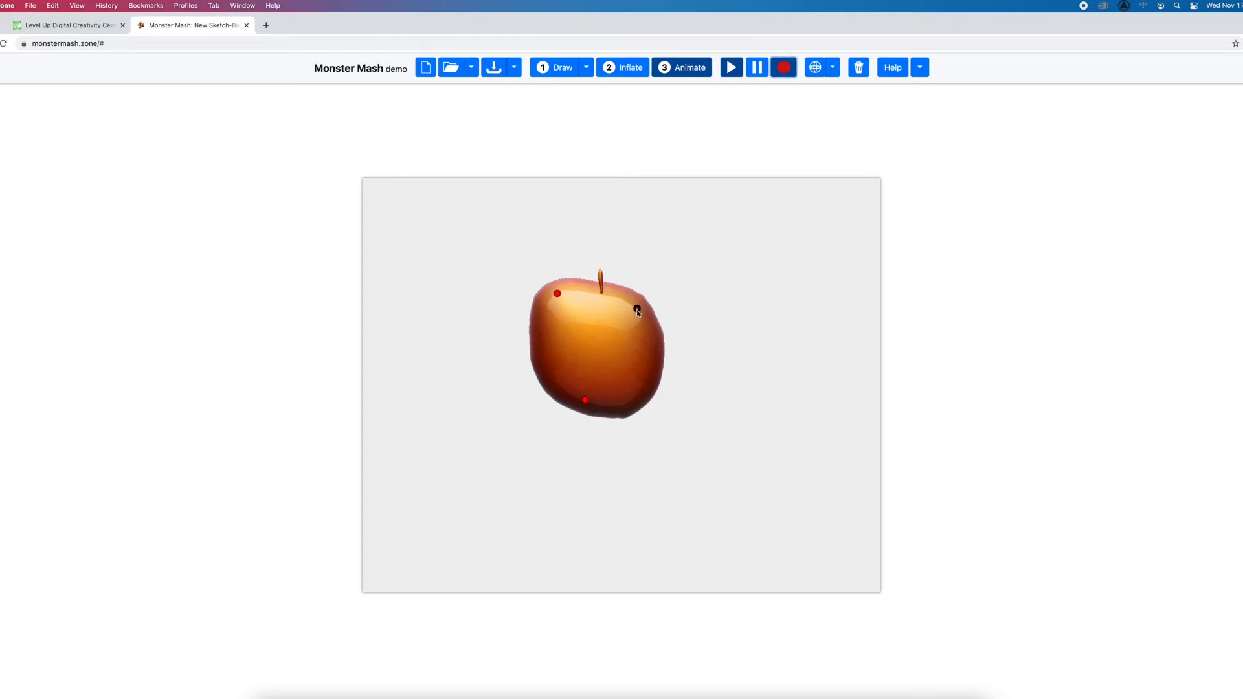
pyautogui.moveTo(637, 310)
pyautogui.mouseDown()
pyautogui.moveTo(635, 255)
pyautogui.moveTo(653, 307)
pyautogui.mouseUp()
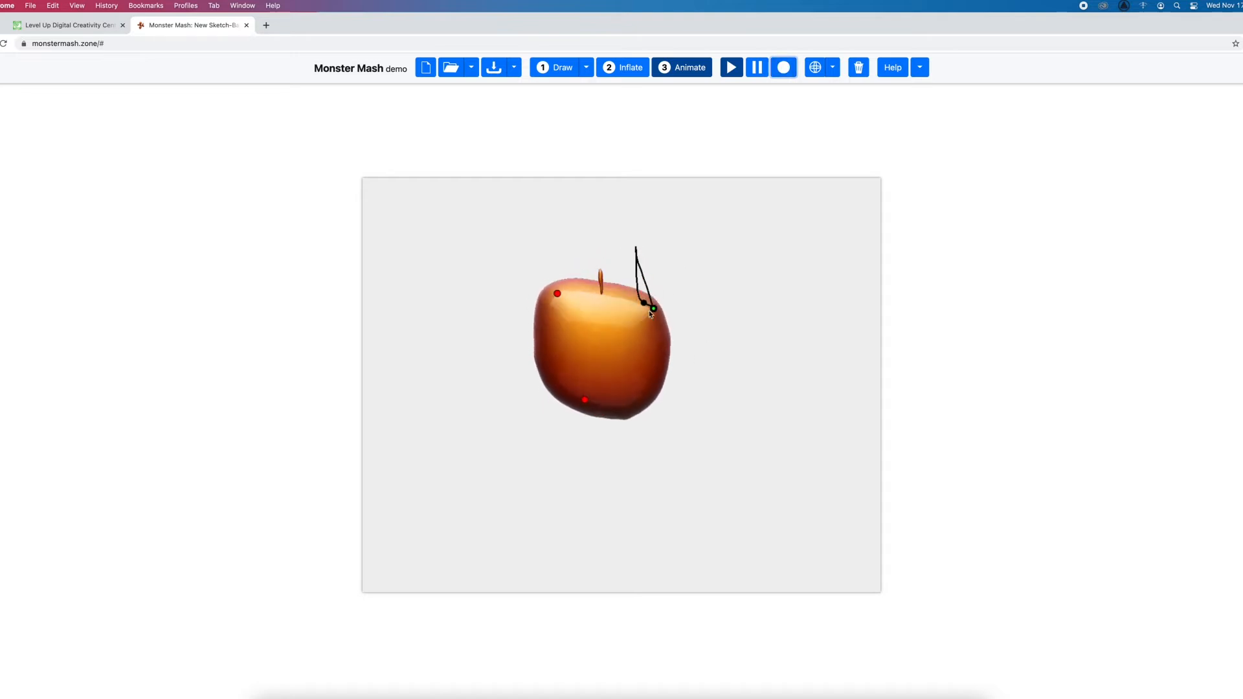
pyautogui.click(757, 67)
# Record a rounded loop motion for the apple's upper-left pin, play the animation and pause it
pyautogui.click(791, 68)
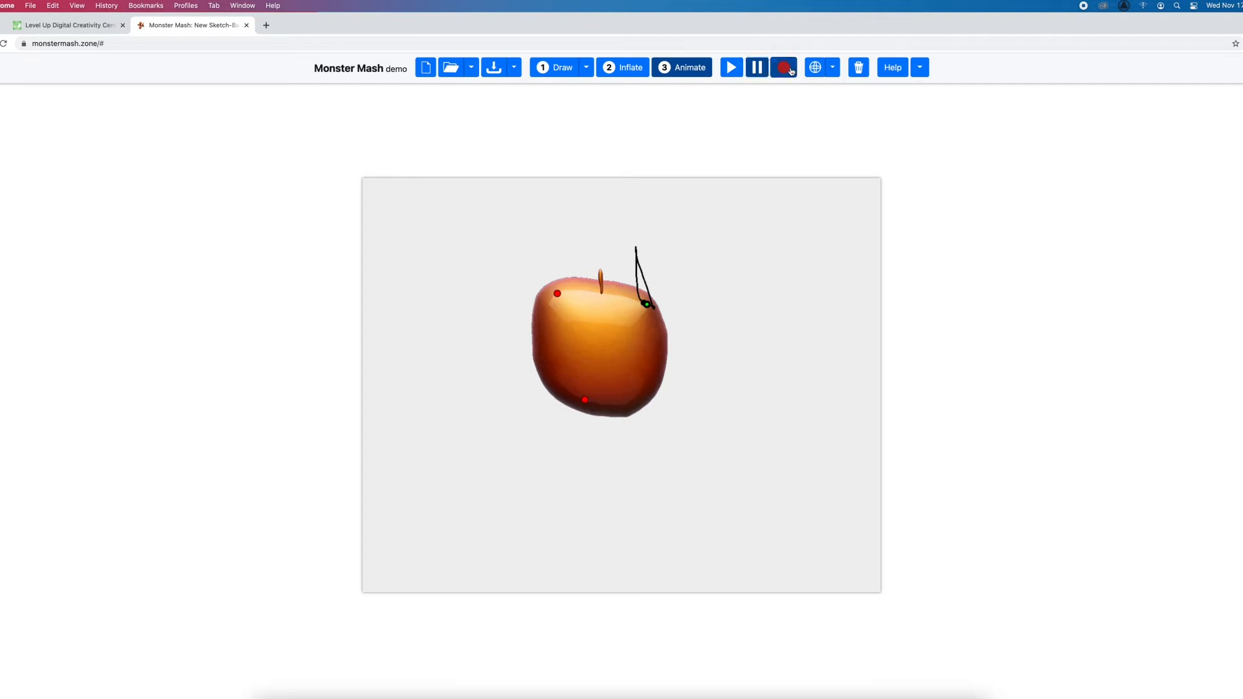
pyautogui.click(557, 294)
pyautogui.moveTo(558, 293)
pyautogui.mouseDown()
pyautogui.moveTo(513, 255)
pyautogui.moveTo(555, 302)
pyautogui.mouseUp()
pyautogui.click(731, 67)
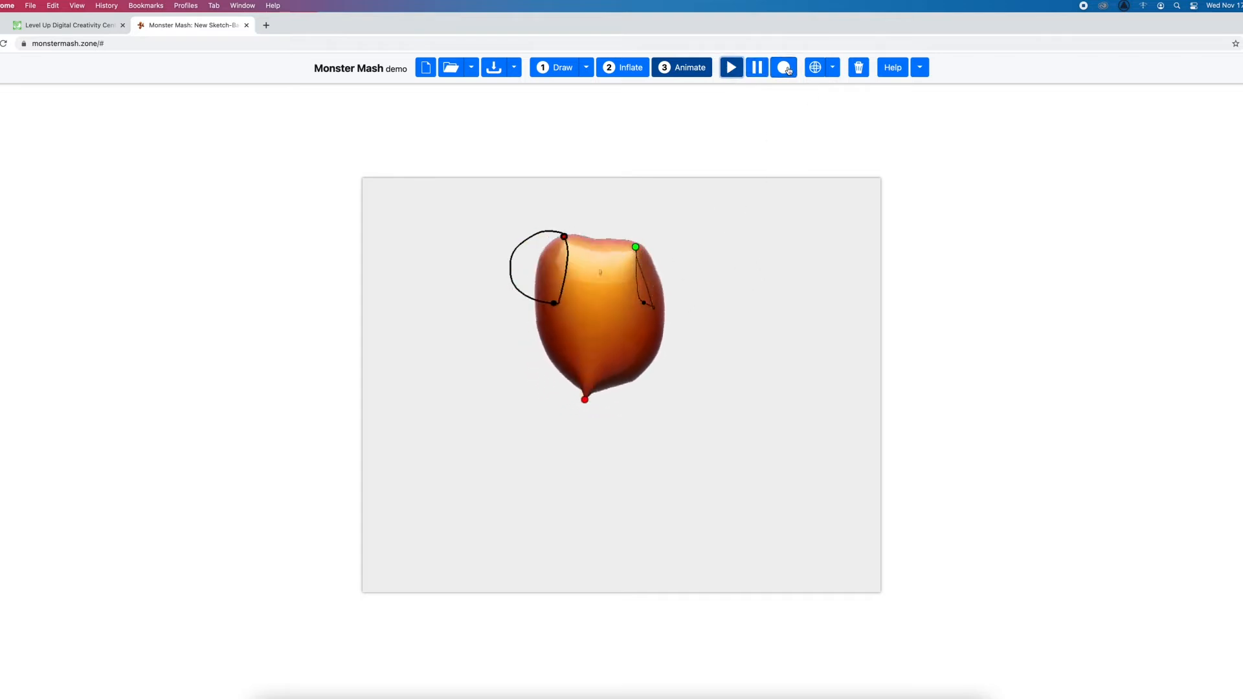
pyautogui.click(757, 67)
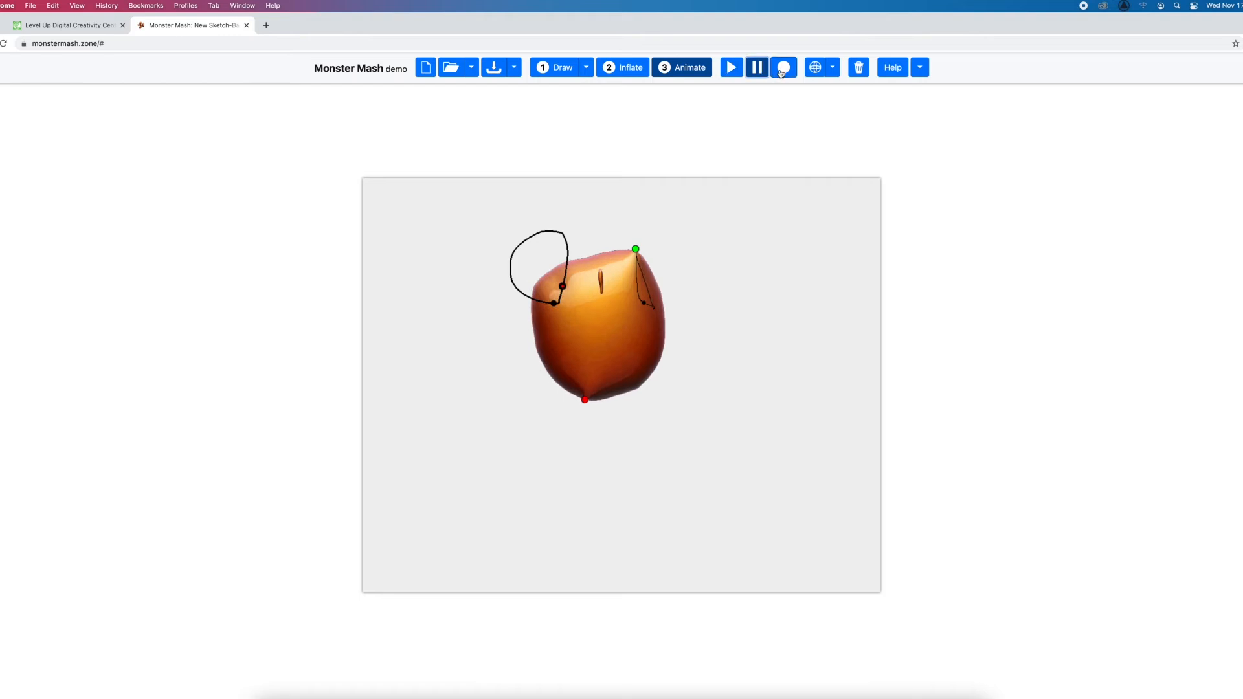
# Record a flat sideways loop motion for the apple's bottom pin and play the animation
pyautogui.click(781, 68)
pyautogui.moveTo(585, 402); pyautogui.dragTo(509, 370)
pyautogui.moveTo(471, 376); pyautogui.dragTo(588, 389)
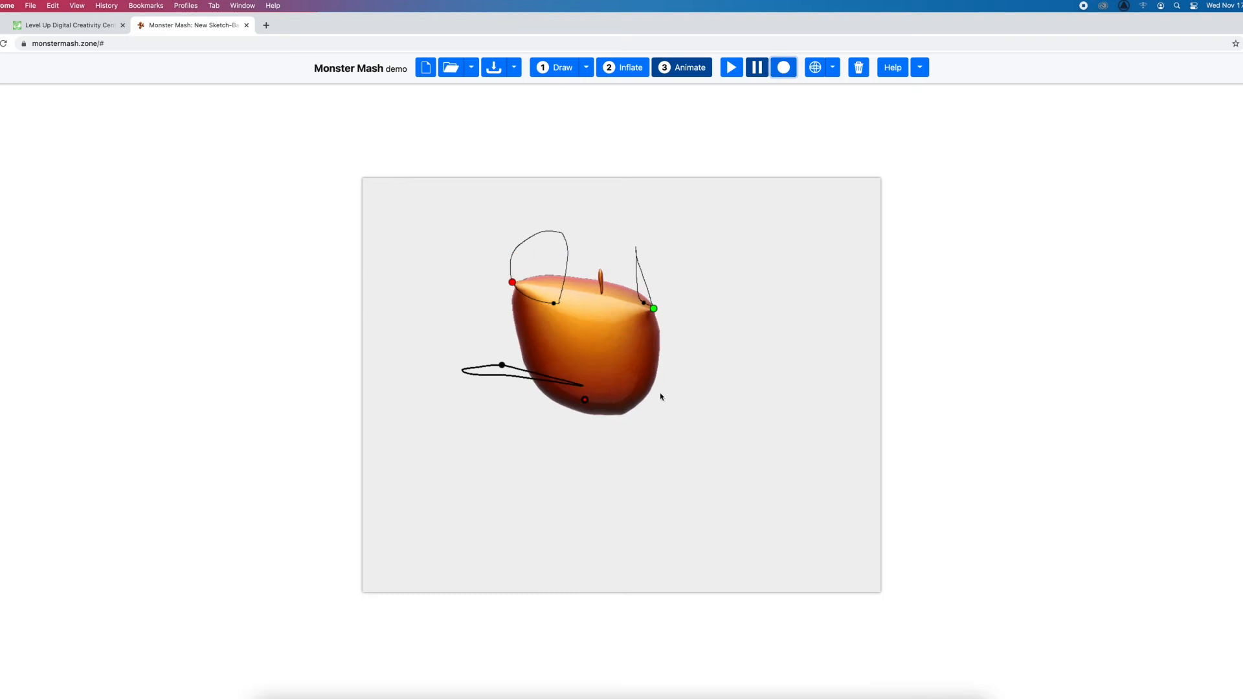
pyautogui.click(736, 69)
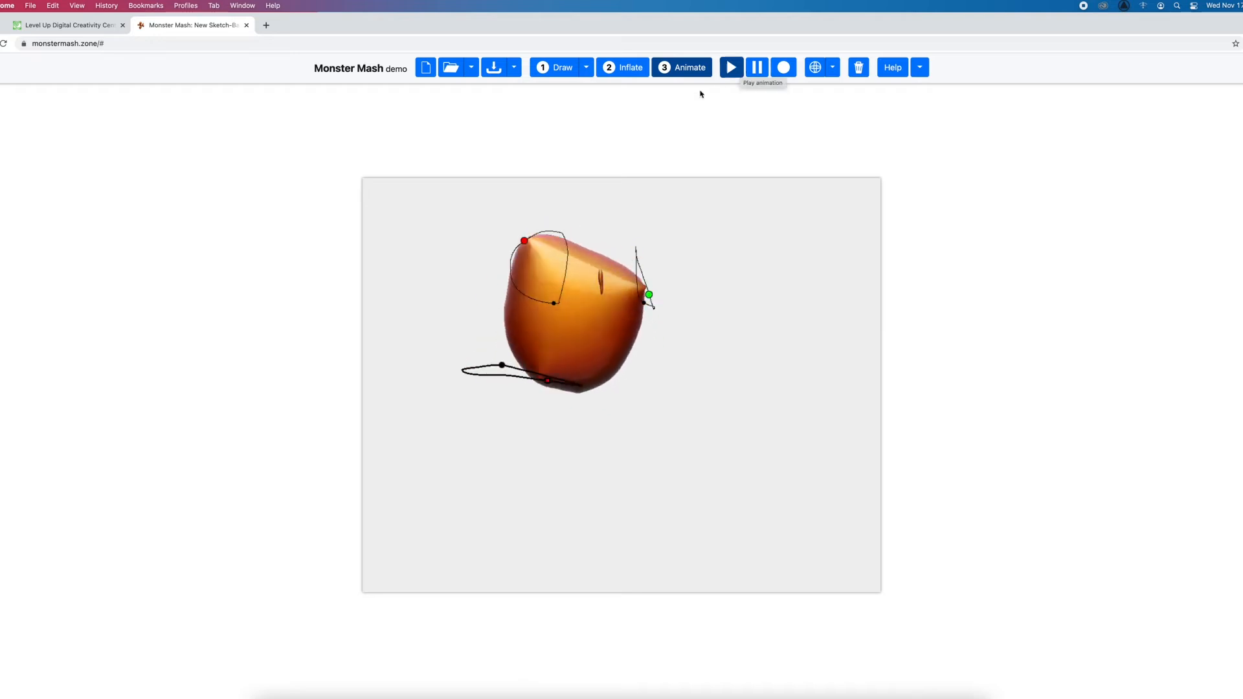
# Return to the apple's line drawing and undo the stem and body strokes to empty the canvas
pyautogui.click(549, 68)
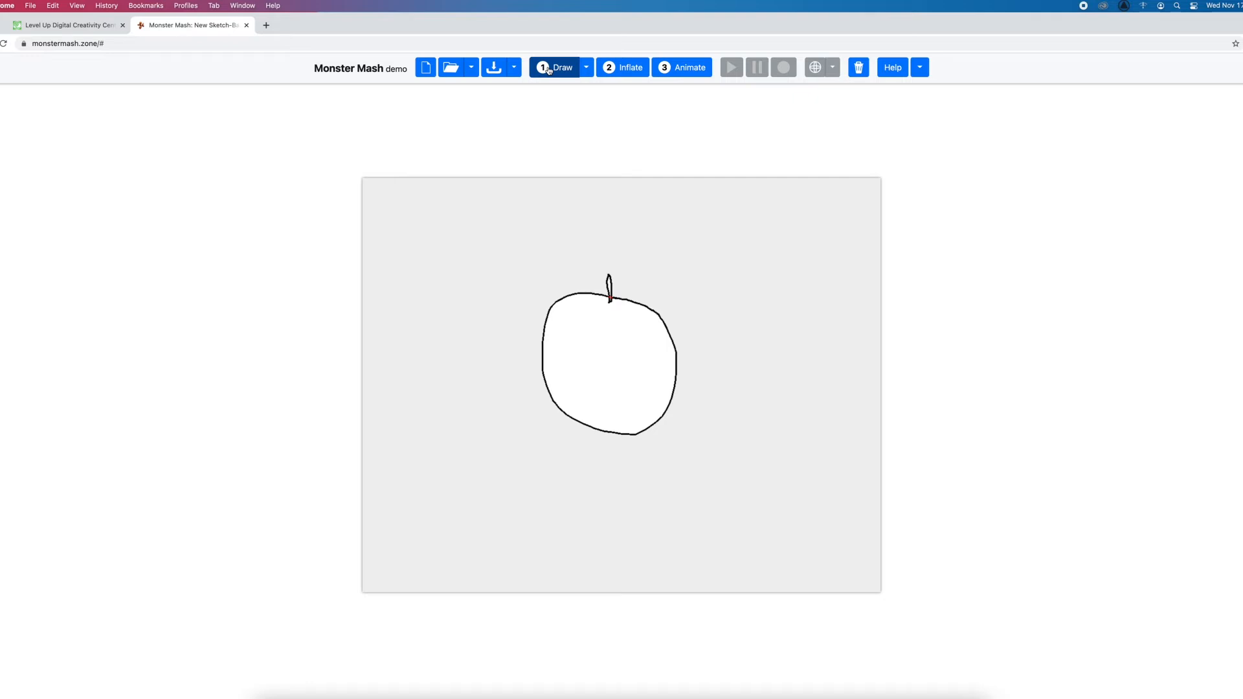
pyautogui.press('super+z')
pyautogui.press('super+z')
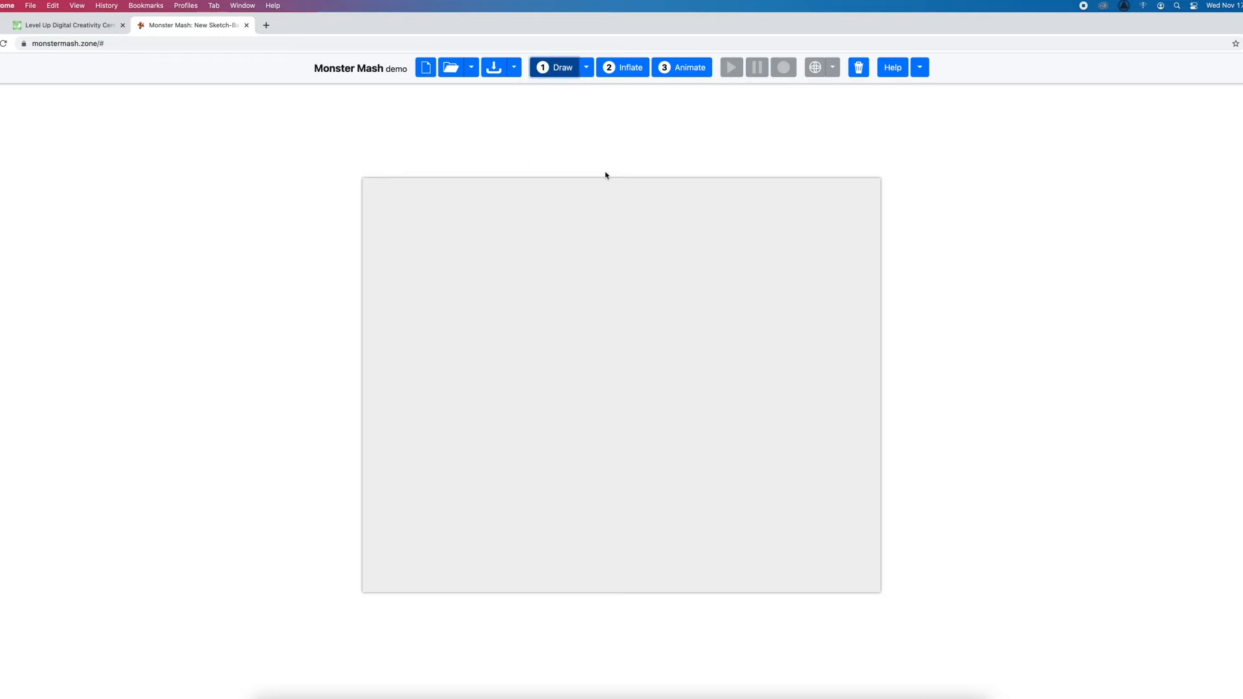
# Import the horse picture MA_00600259_vpf1m0.png from Downloads as the template image
pyautogui.click(469, 75)
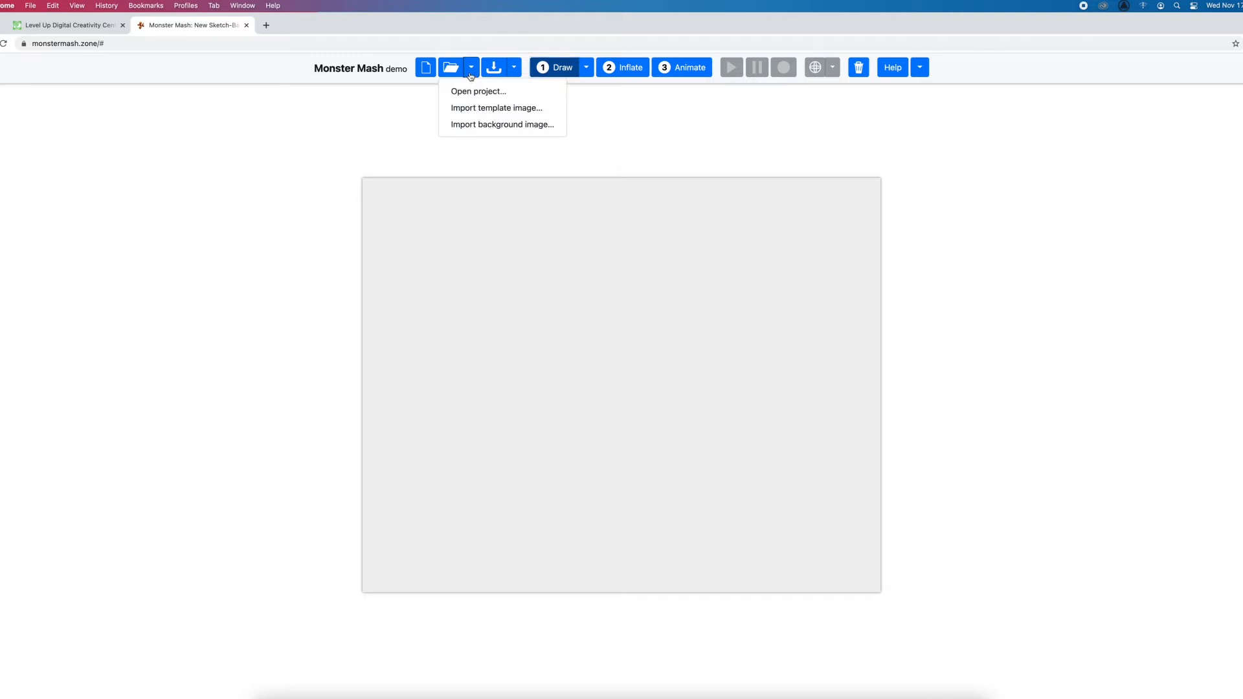
pyautogui.click(488, 112)
pyautogui.click(569, 281)
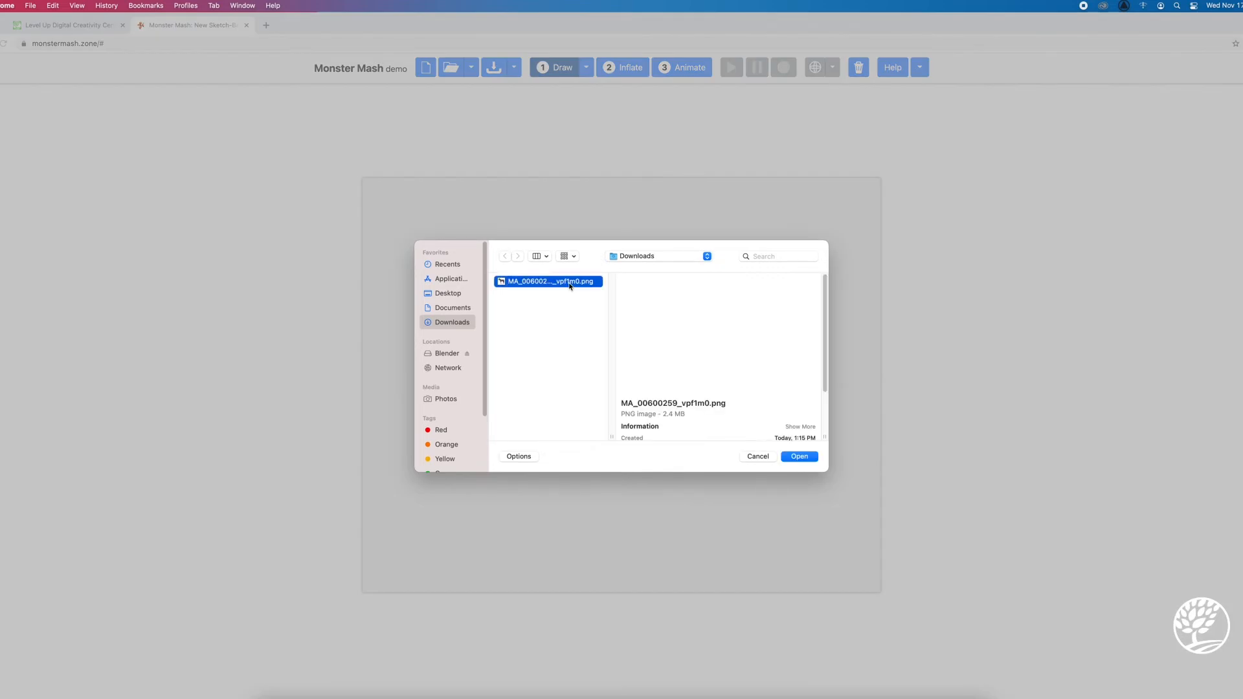
pyautogui.click(800, 456)
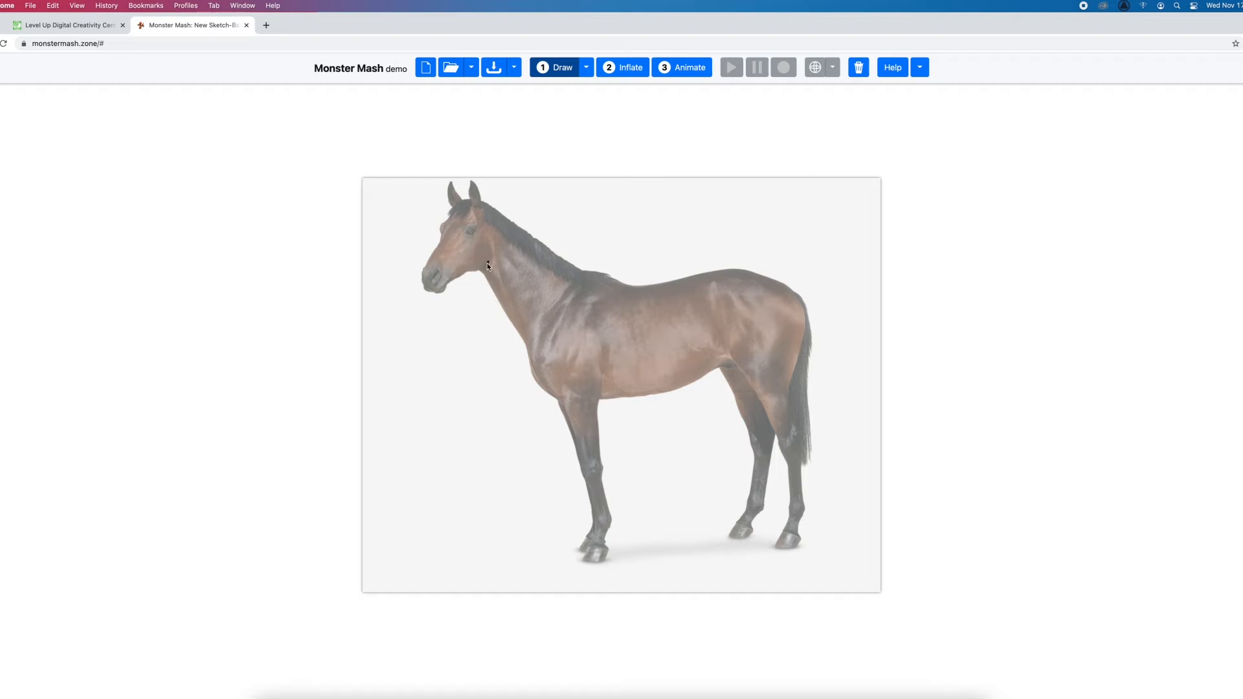
# Trace one closed outline around the horse's head, neck and body, leaving out the ears, legs and tail
pyautogui.moveTo(488, 262)
pyautogui.mouseDown()
pyautogui.moveTo(445, 290)
pyautogui.moveTo(426, 285)
pyautogui.moveTo(454, 206)
pyautogui.mouseUp()
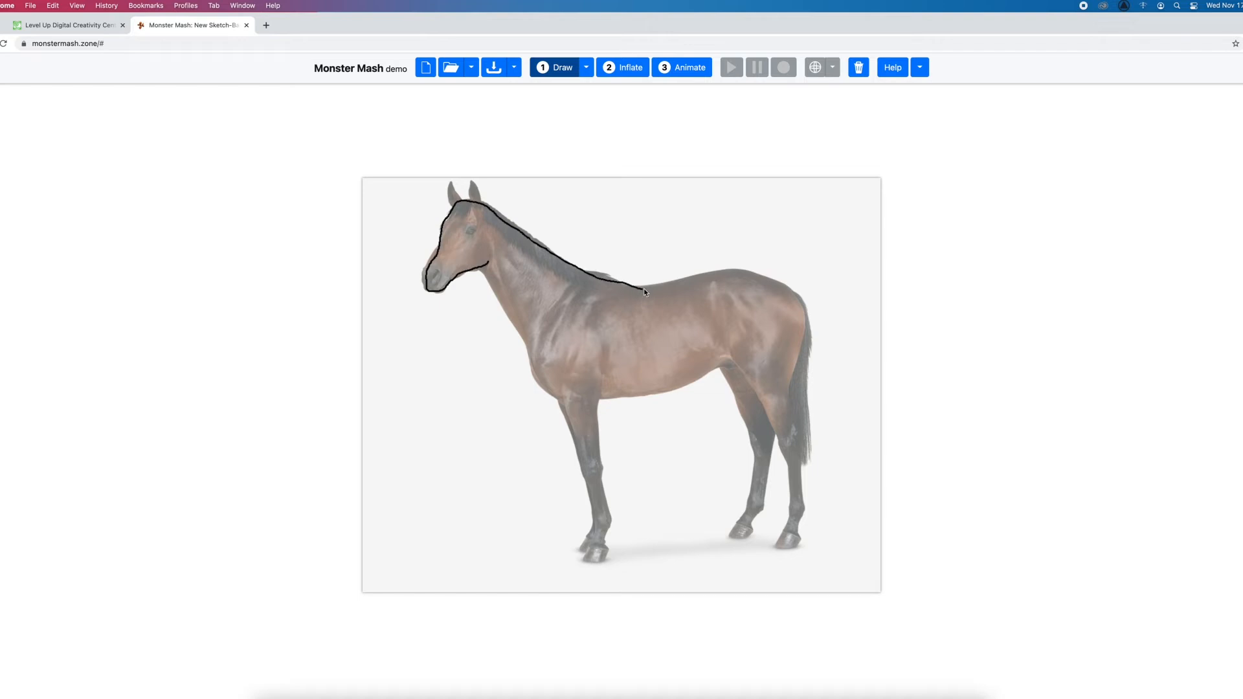
pyautogui.moveTo(676, 285)
pyautogui.mouseDown()
pyautogui.moveTo(718, 274)
pyautogui.moveTo(810, 324)
pyautogui.mouseUp()
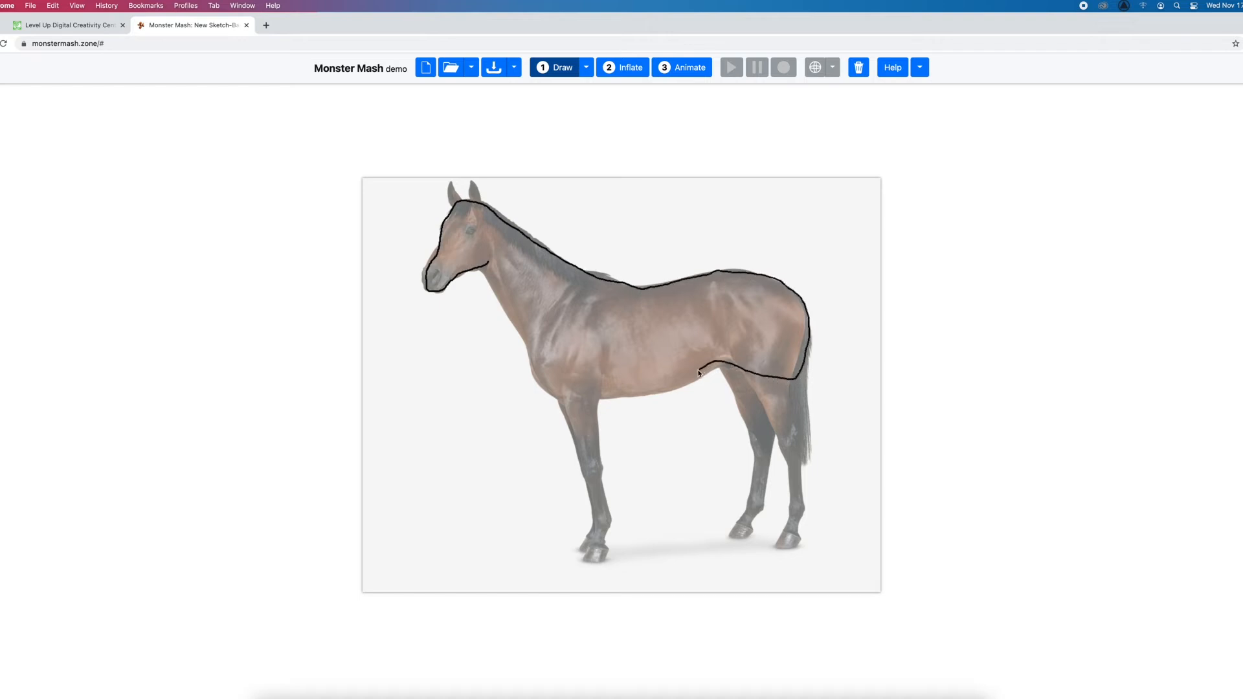
pyautogui.moveTo(643, 392); pyautogui.dragTo(551, 393)
pyautogui.moveTo(533, 348); pyautogui.dragTo(487, 262)
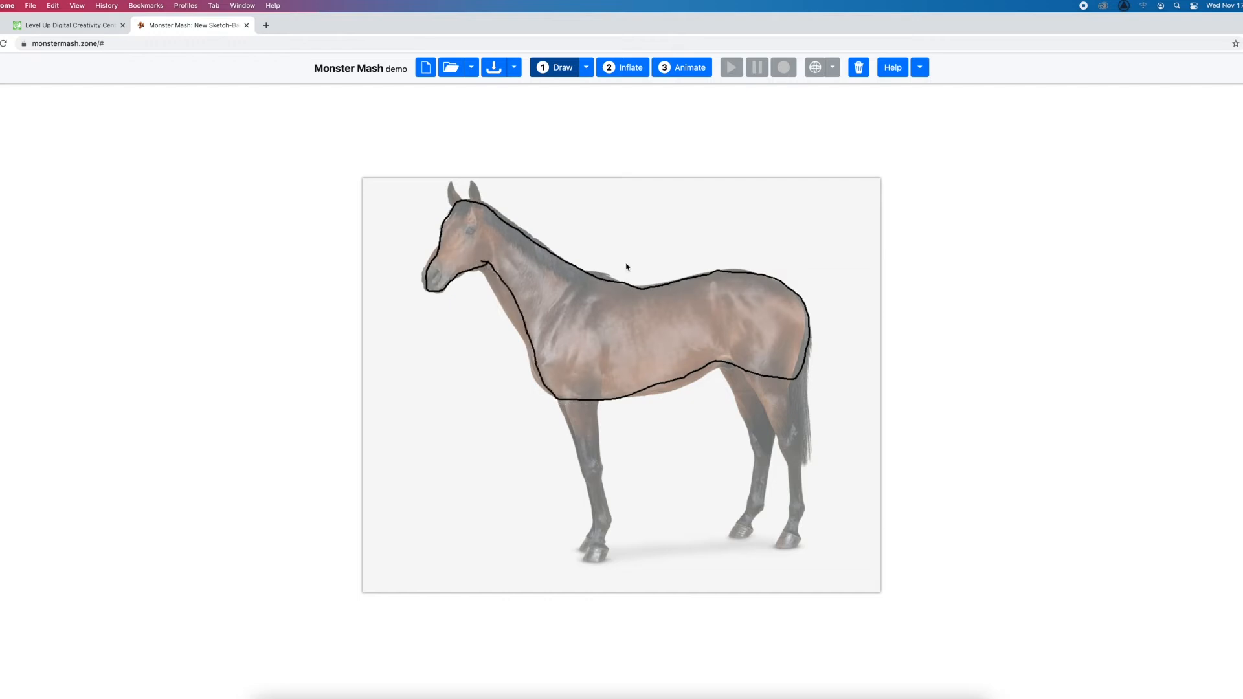
# Inflate the traced horse body into 3D and move the model around on the canvas
pyautogui.click(622, 67)
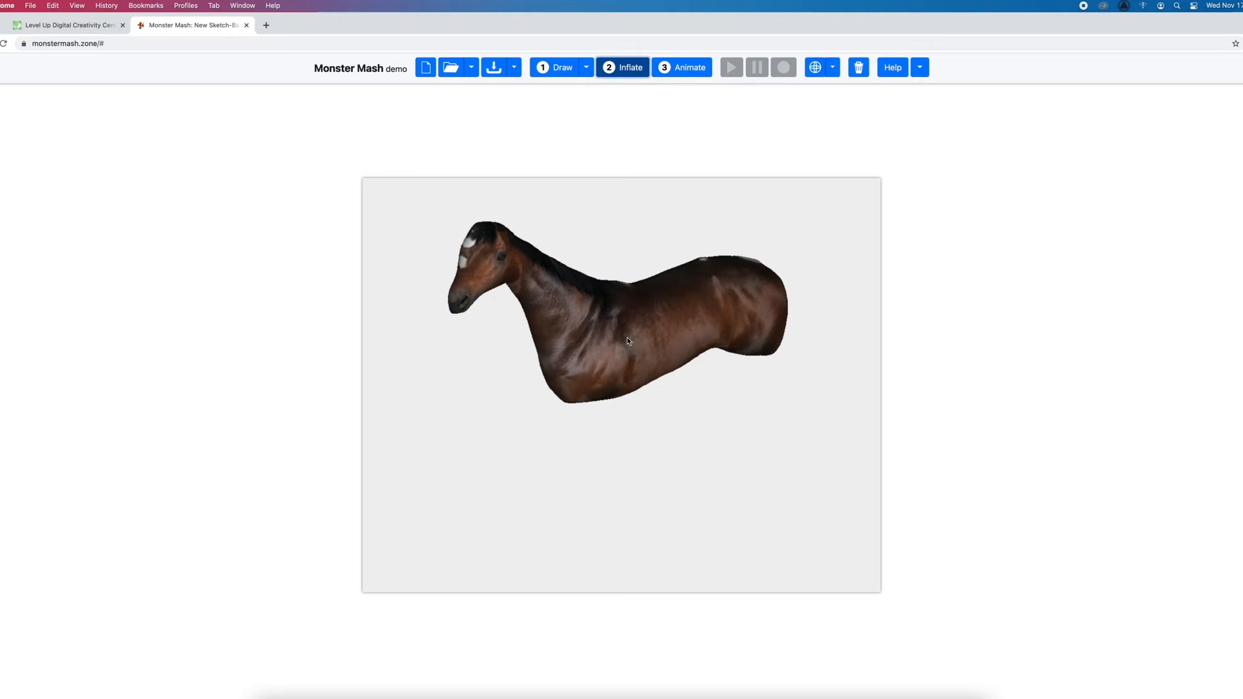
pyautogui.moveTo(655, 354)
pyautogui.mouseDown()
pyautogui.moveTo(638, 333)
pyautogui.moveTo(670, 367)
pyautogui.moveTo(651, 374)
pyautogui.mouseUp()
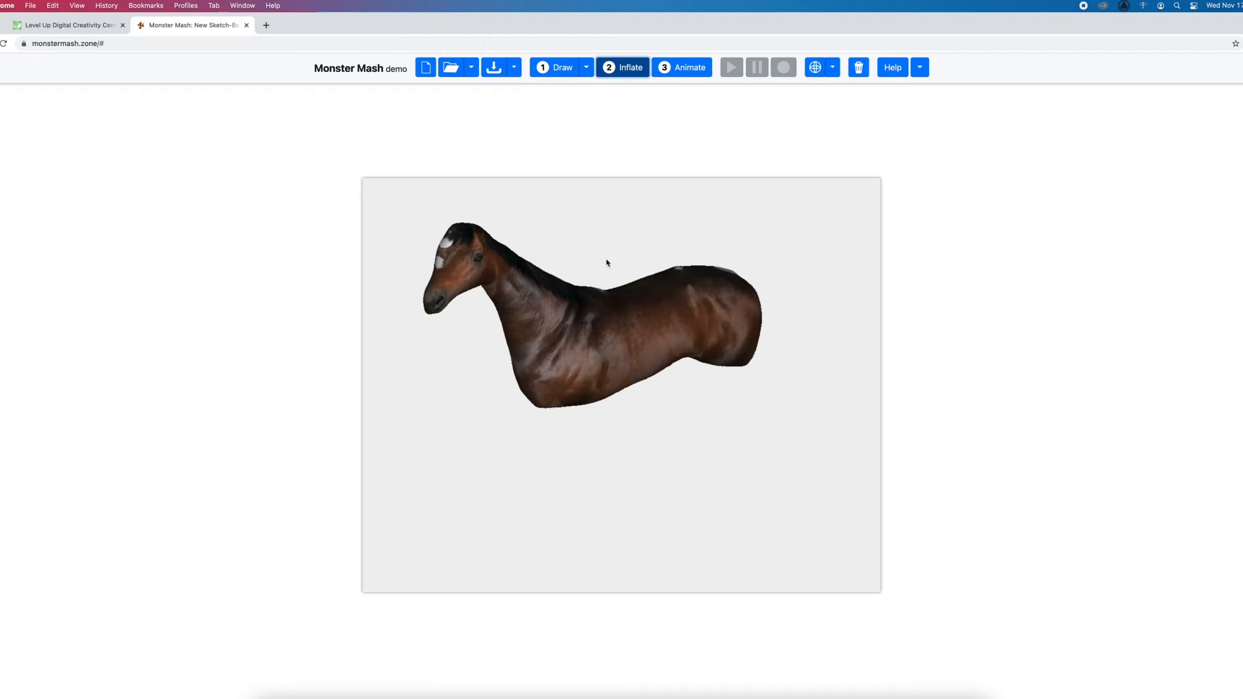
# Return to the line drawing, trace the horse's near ear, front leg and hind leg as separate shapes, and inflate them with the body
pyautogui.click(572, 74)
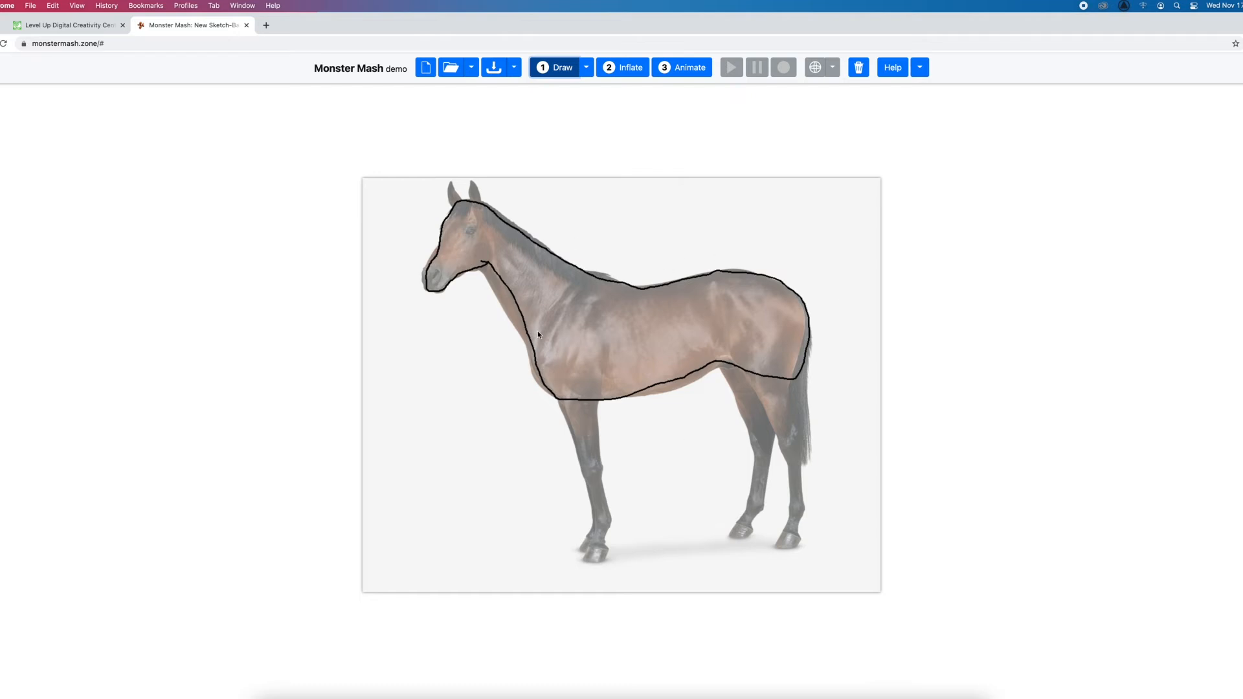
pyautogui.moveTo(475, 205)
pyautogui.mouseDown()
pyautogui.moveTo(473, 180)
pyautogui.moveTo(479, 204)
pyautogui.mouseUp()
pyautogui.moveTo(537, 351); pyautogui.dragTo(573, 431)
pyautogui.moveTo(593, 515)
pyautogui.mouseDown()
pyautogui.moveTo(581, 558)
pyautogui.moveTo(593, 562)
pyautogui.moveTo(612, 531)
pyautogui.moveTo(596, 427)
pyautogui.moveTo(606, 362)
pyautogui.moveTo(597, 336)
pyautogui.moveTo(560, 328)
pyautogui.mouseUp()
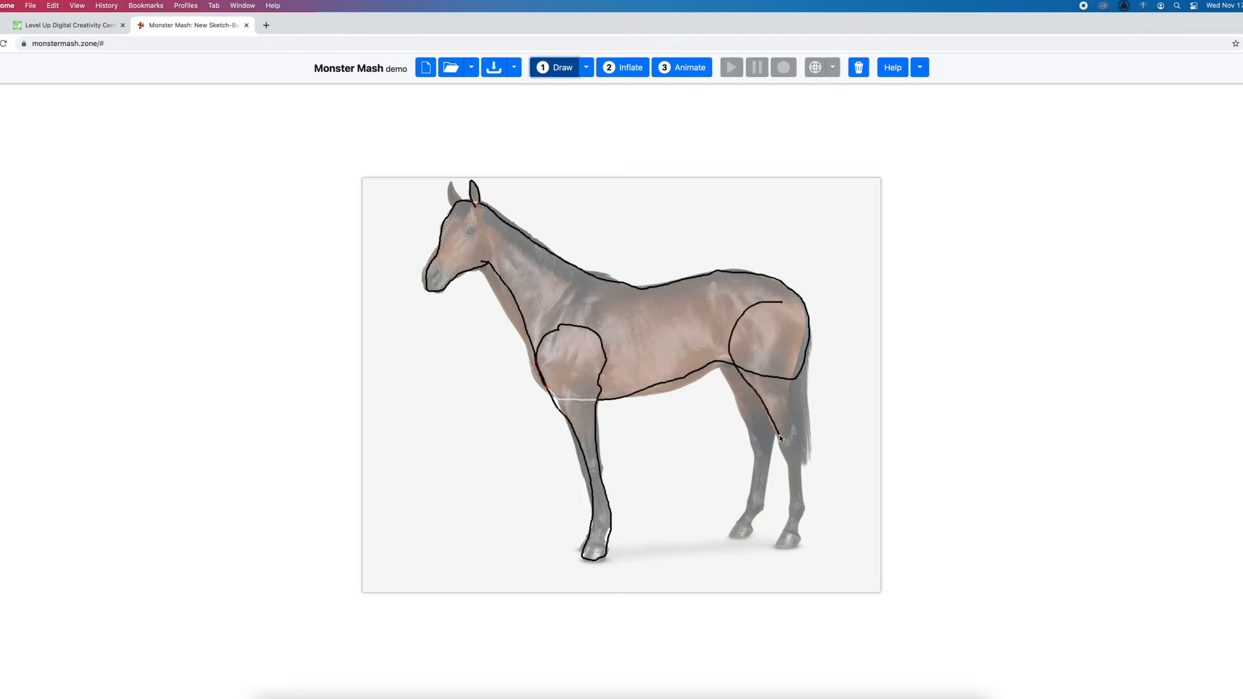
pyautogui.moveTo(787, 460)
pyautogui.mouseDown()
pyautogui.moveTo(777, 548)
pyautogui.moveTo(800, 544)
pyautogui.moveTo(804, 498)
pyautogui.moveTo(801, 347)
pyautogui.moveTo(783, 309)
pyautogui.mouseUp()
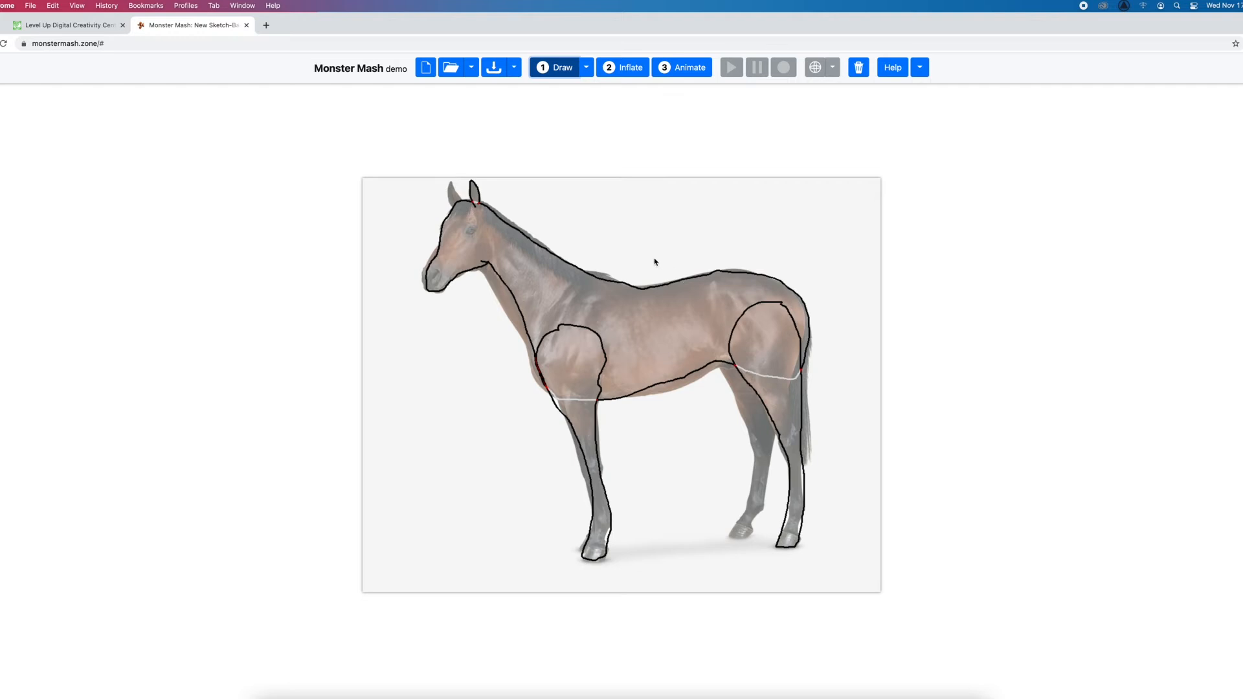
pyautogui.click(628, 66)
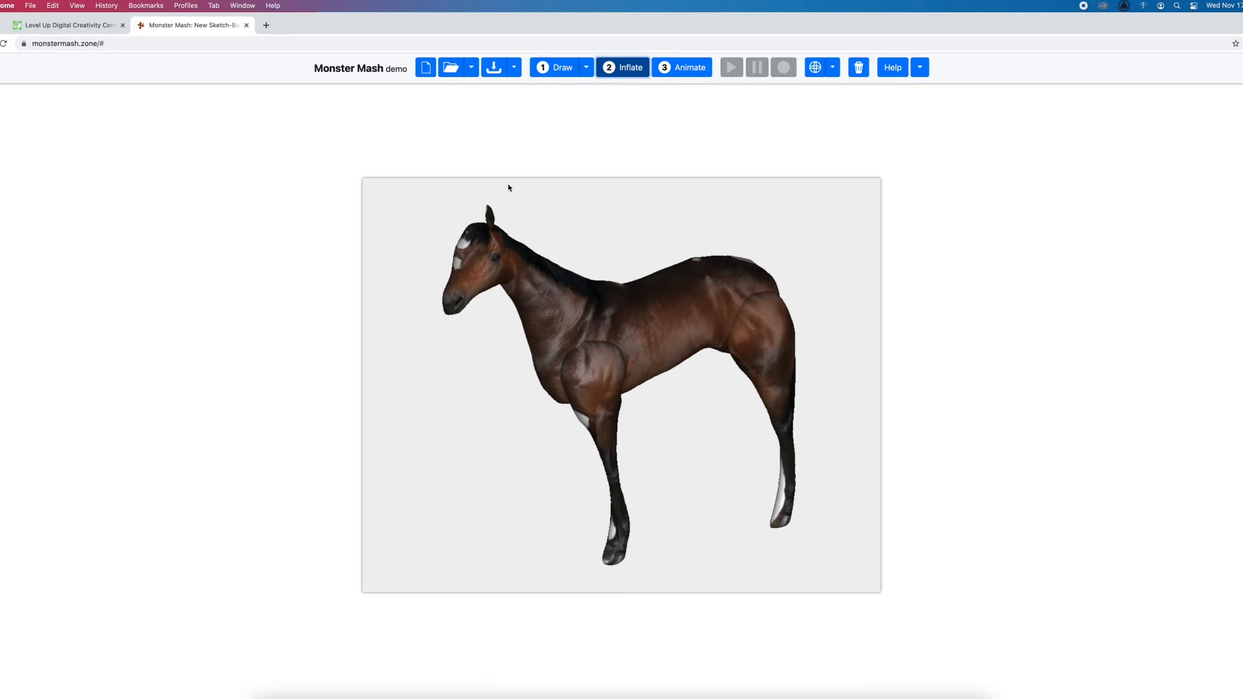
# Duplicate the front leg, hind leg and ear onto the horse's far side in the drawing, inflate, and reposition the far front leg against the body
pyautogui.click(567, 66)
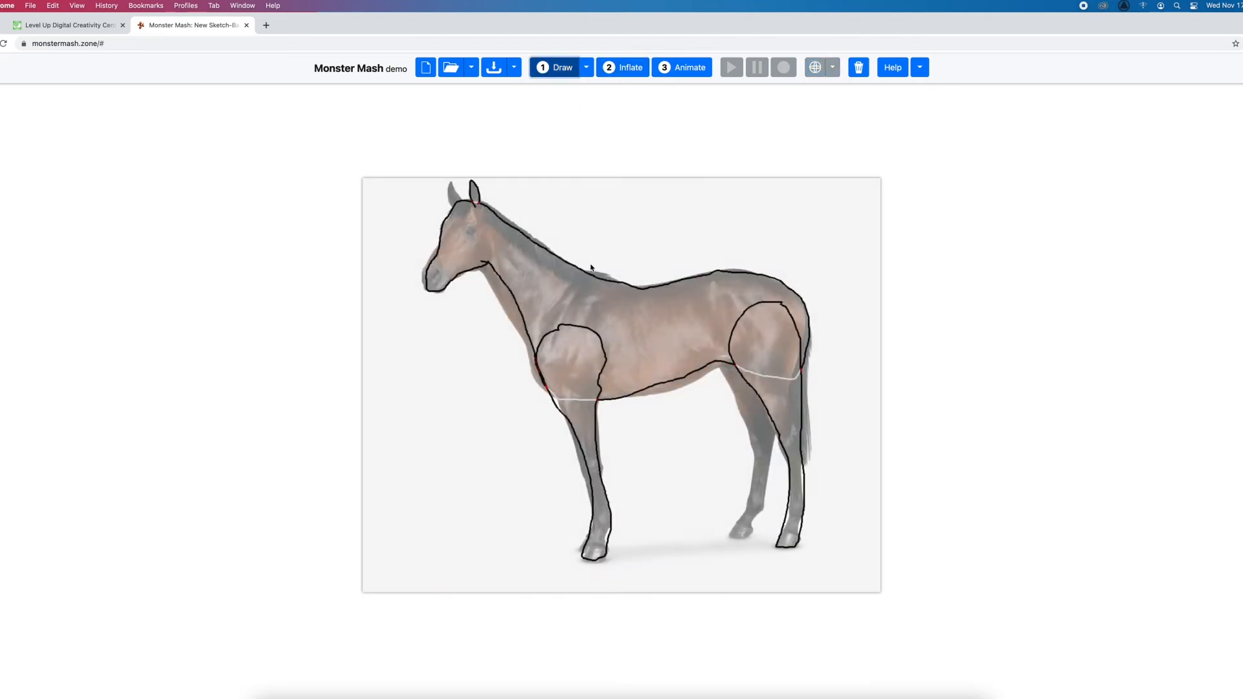
pyautogui.click(605, 357)
pyautogui.doubleClick(600, 341)
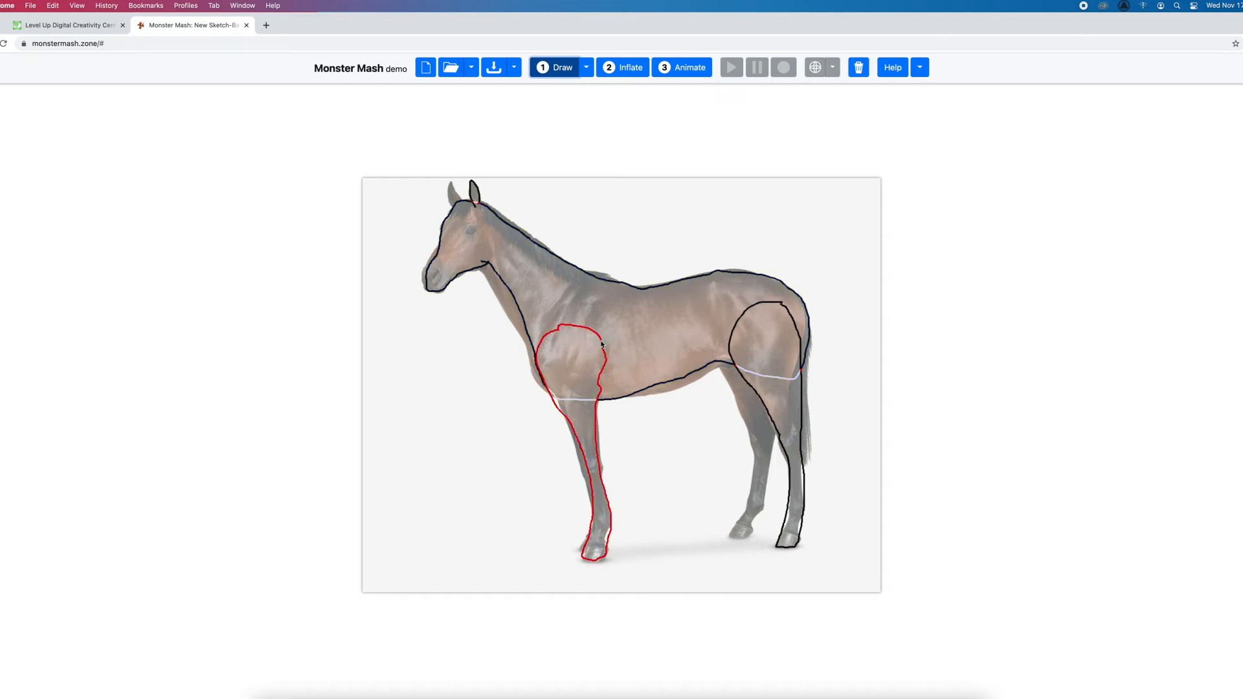
pyautogui.doubleClick(735, 336)
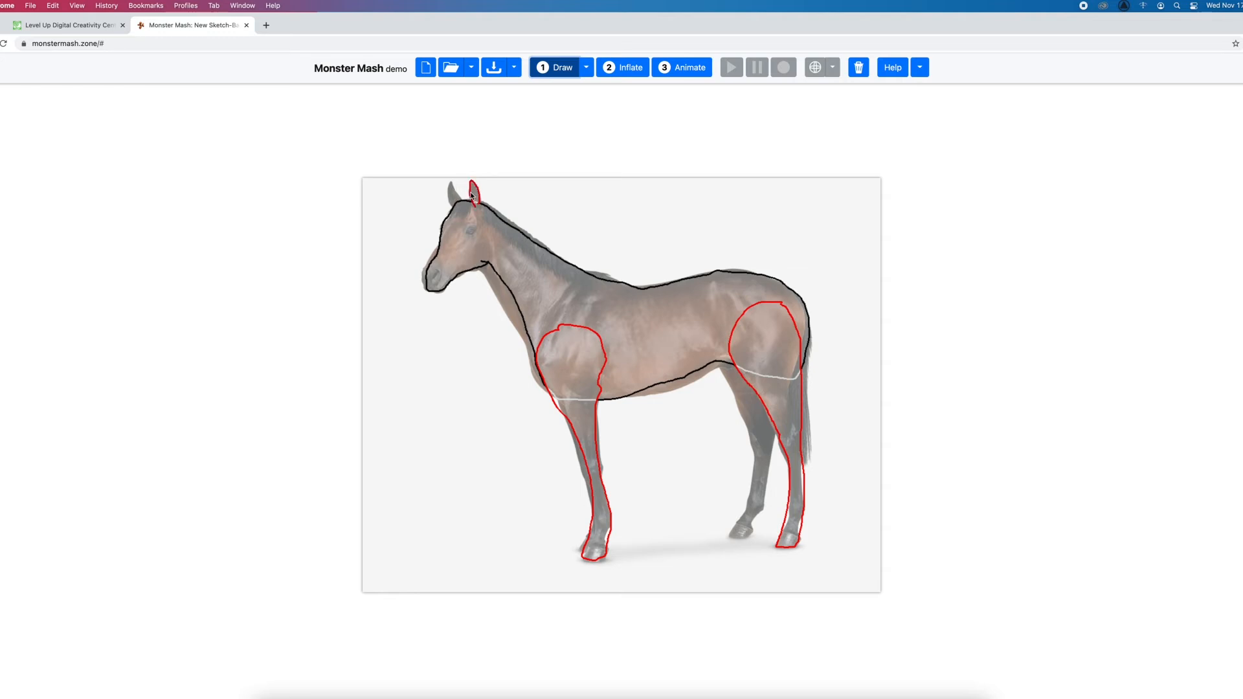
pyautogui.click(627, 74)
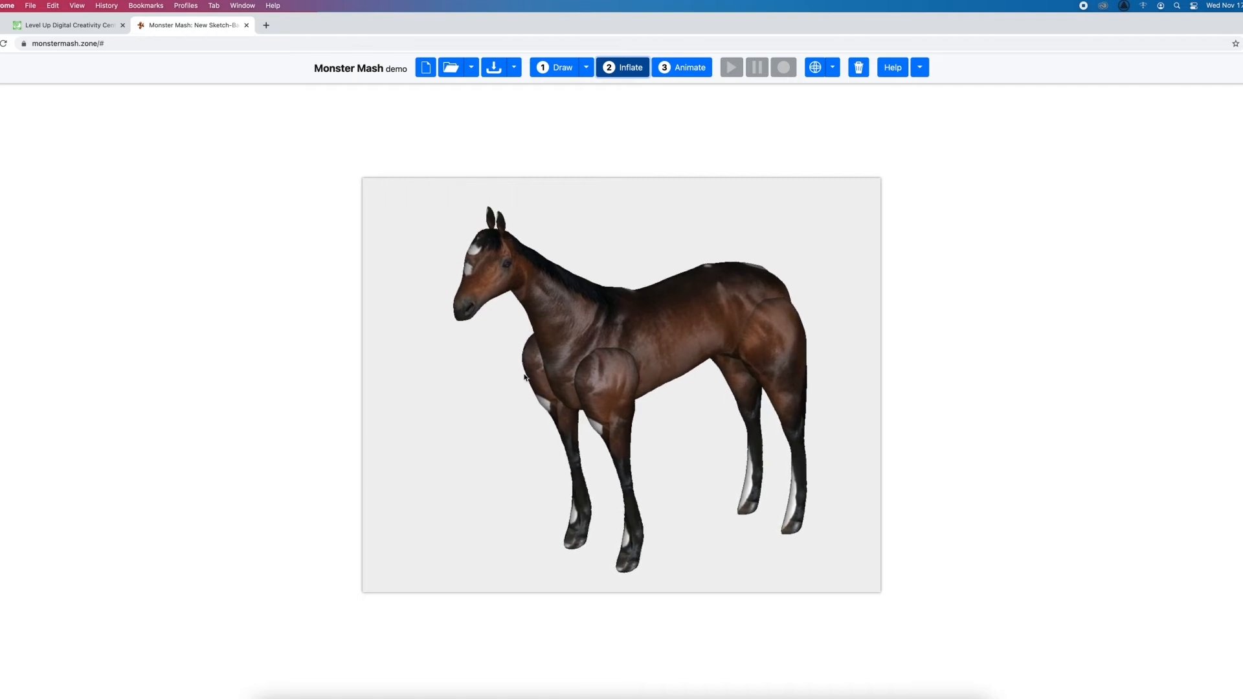
pyautogui.moveTo(535, 367); pyautogui.dragTo(547, 376)
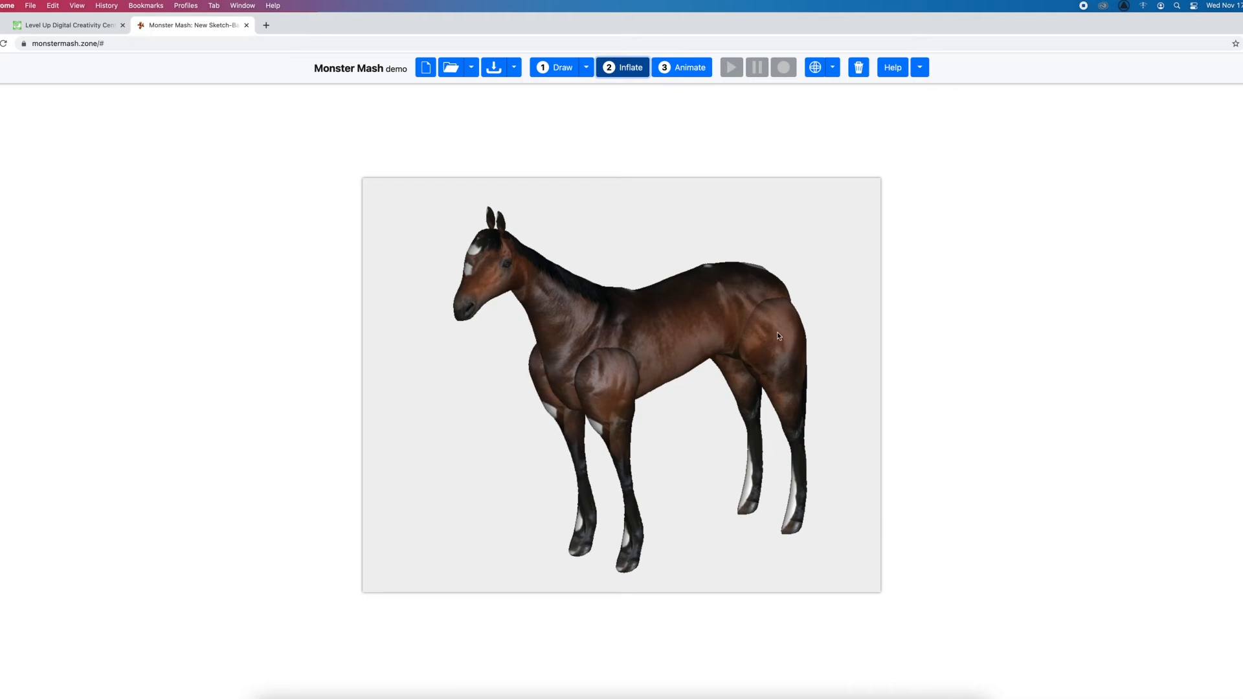
# Switch the horse to animation mode and export it as a glTF .glb file with 0 pre-roll frames and full quality enabled
pyautogui.click(683, 72)
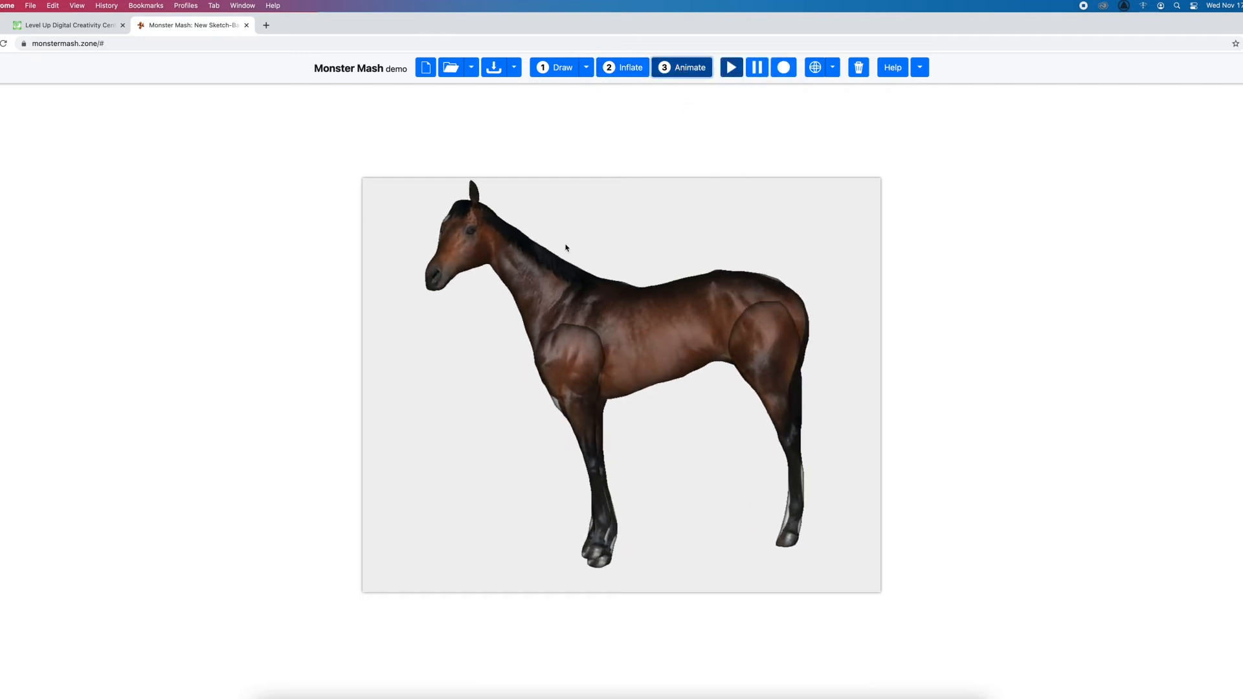
pyautogui.click(689, 65)
pyautogui.click(514, 69)
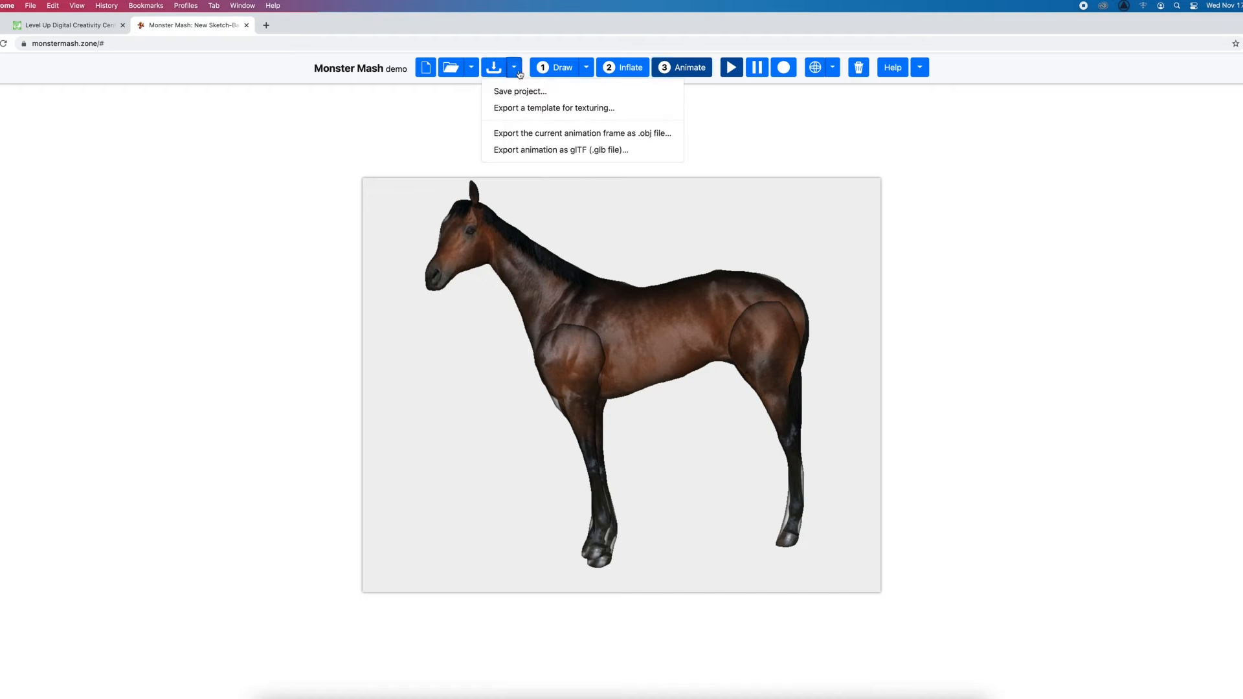
pyautogui.click(555, 151)
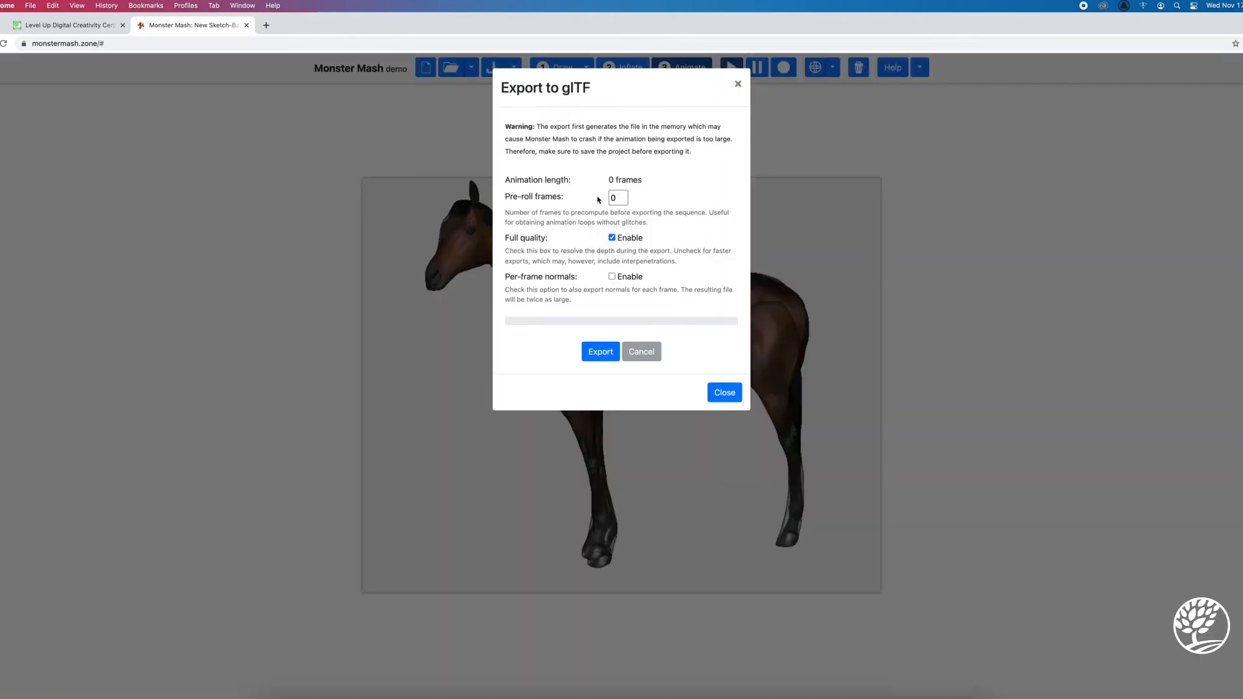
pyautogui.click(600, 351)
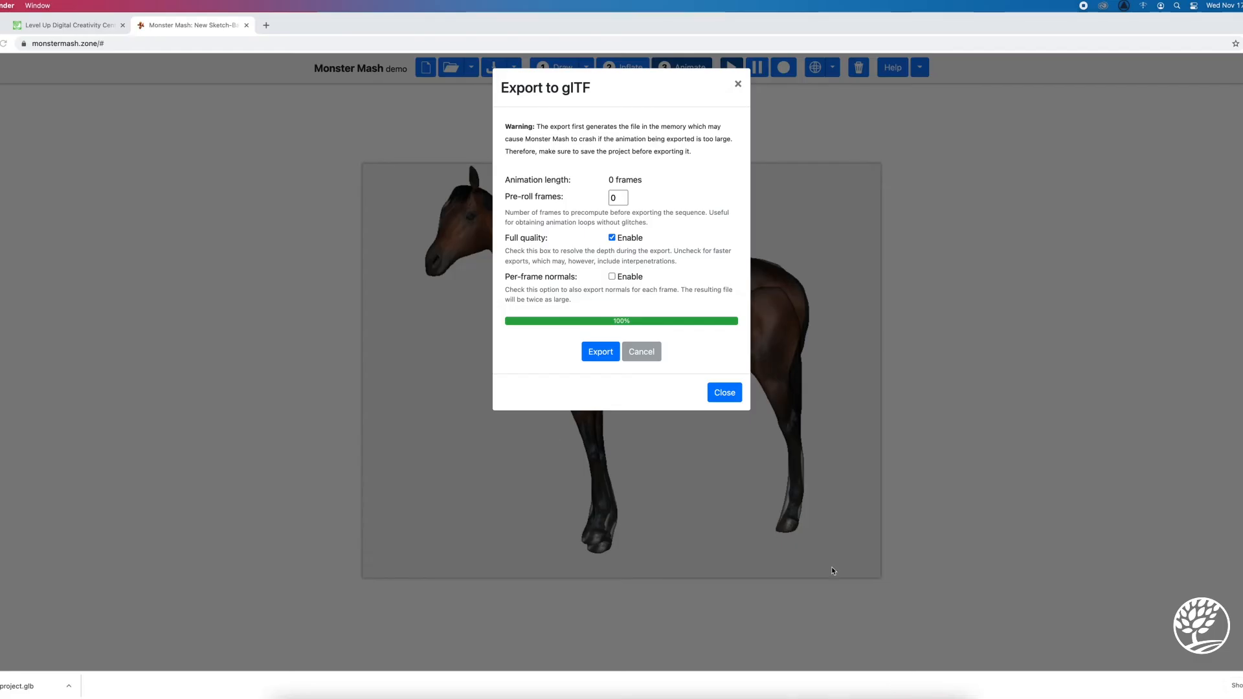
# Switch to Blender, start a General file, and delete the default camera, cube and light
pyautogui.click(867, 698)
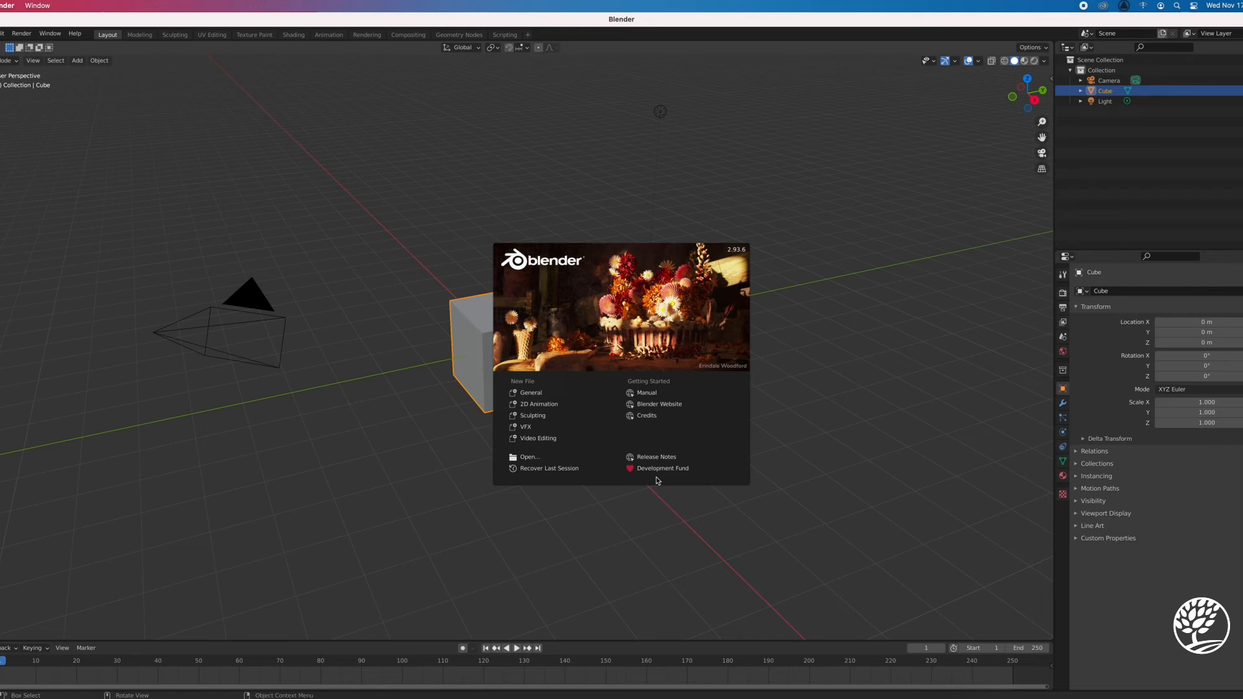
pyautogui.click(549, 391)
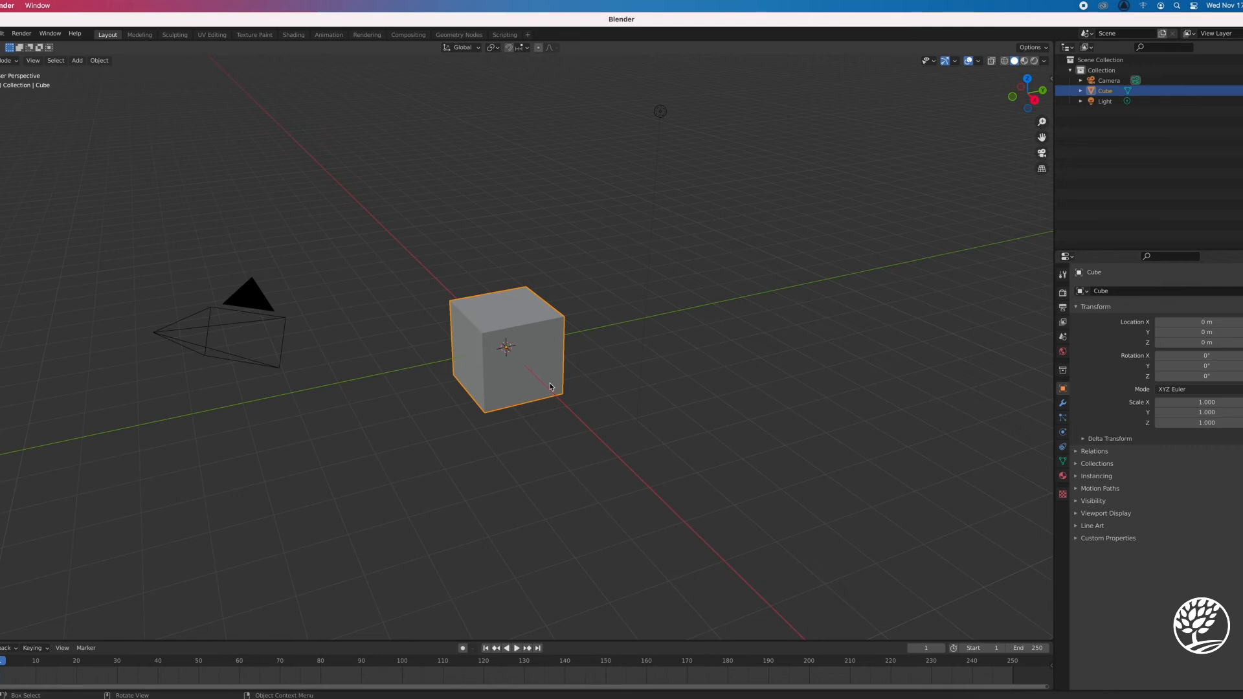
pyautogui.press('a')
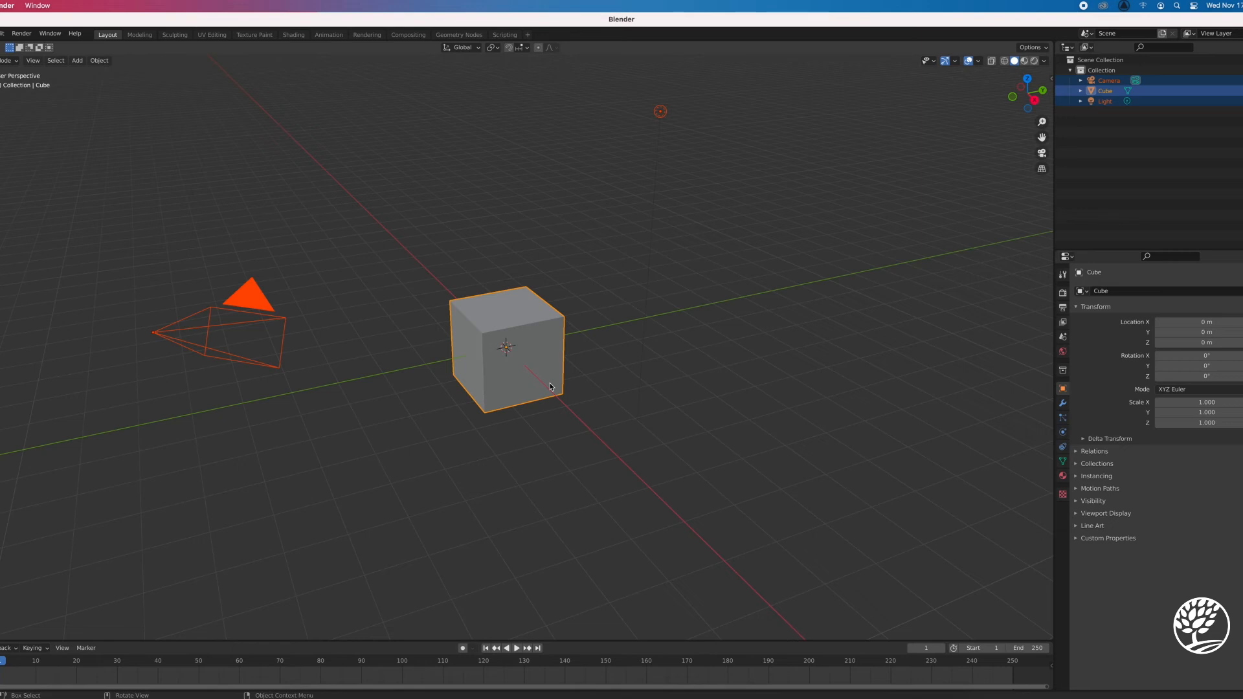
pyautogui.press('x')
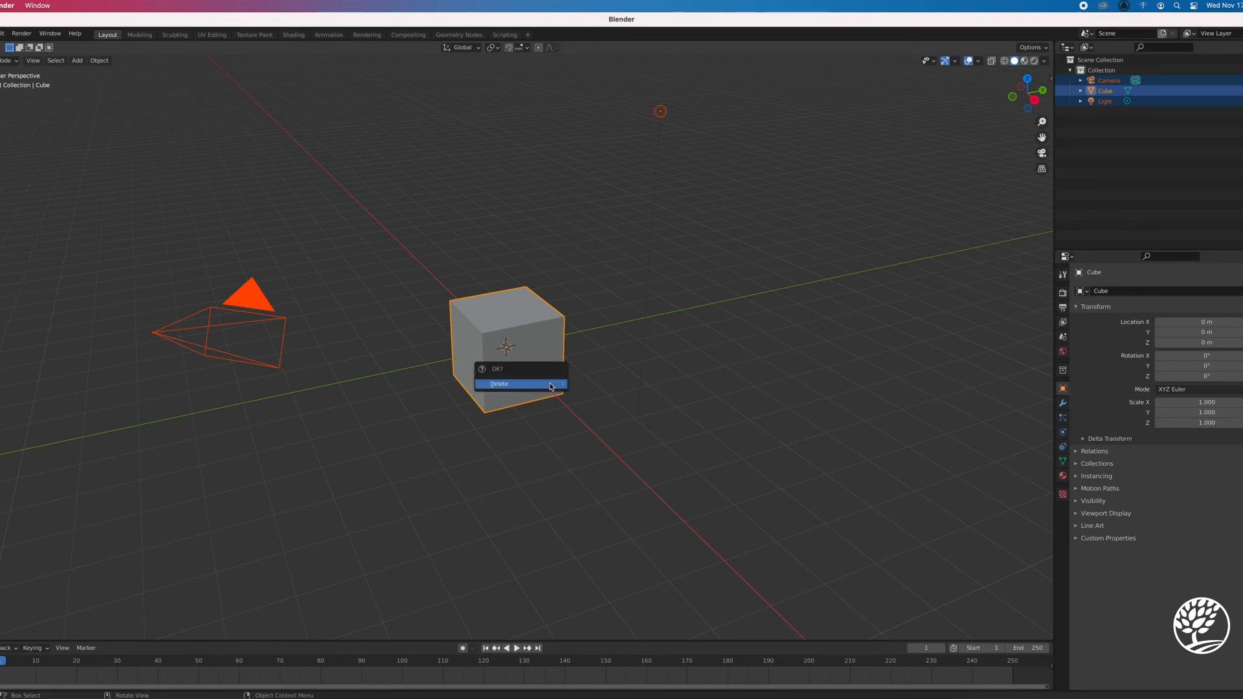
pyautogui.click(550, 384)
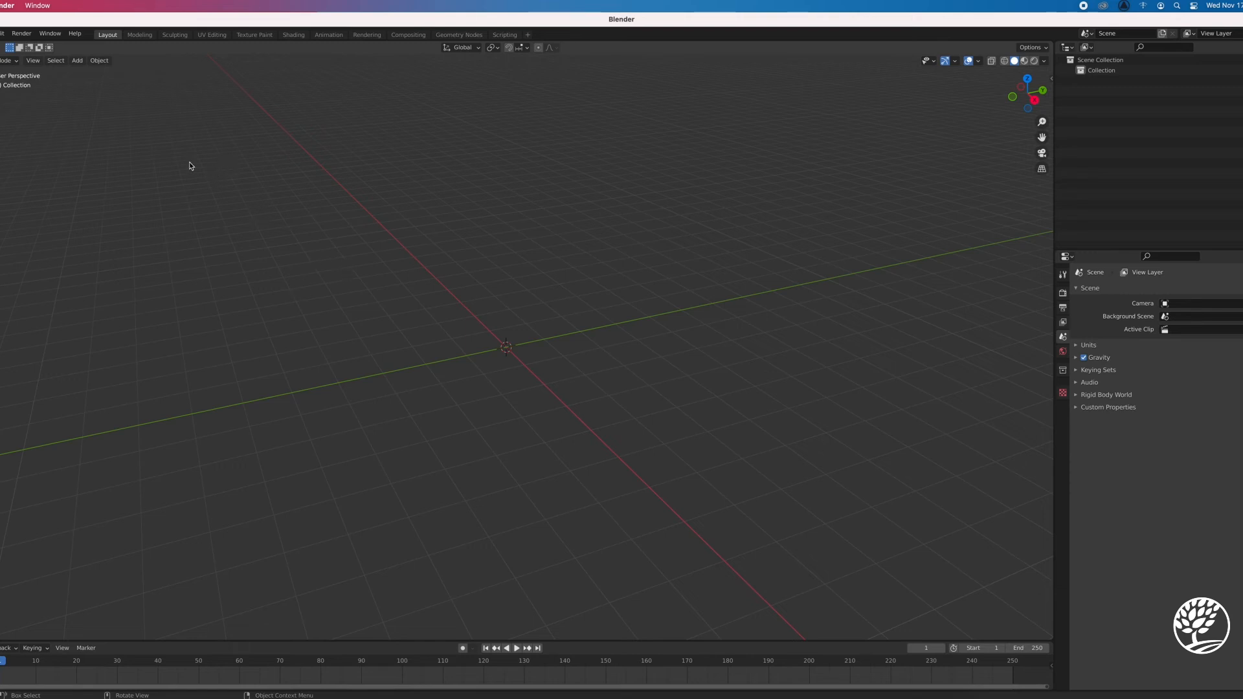
# Search the add-on preferences for "gltf" to check whether the glTF 2.0 format add-on is enabled, and close the preferences
pyautogui.click(2, 33)
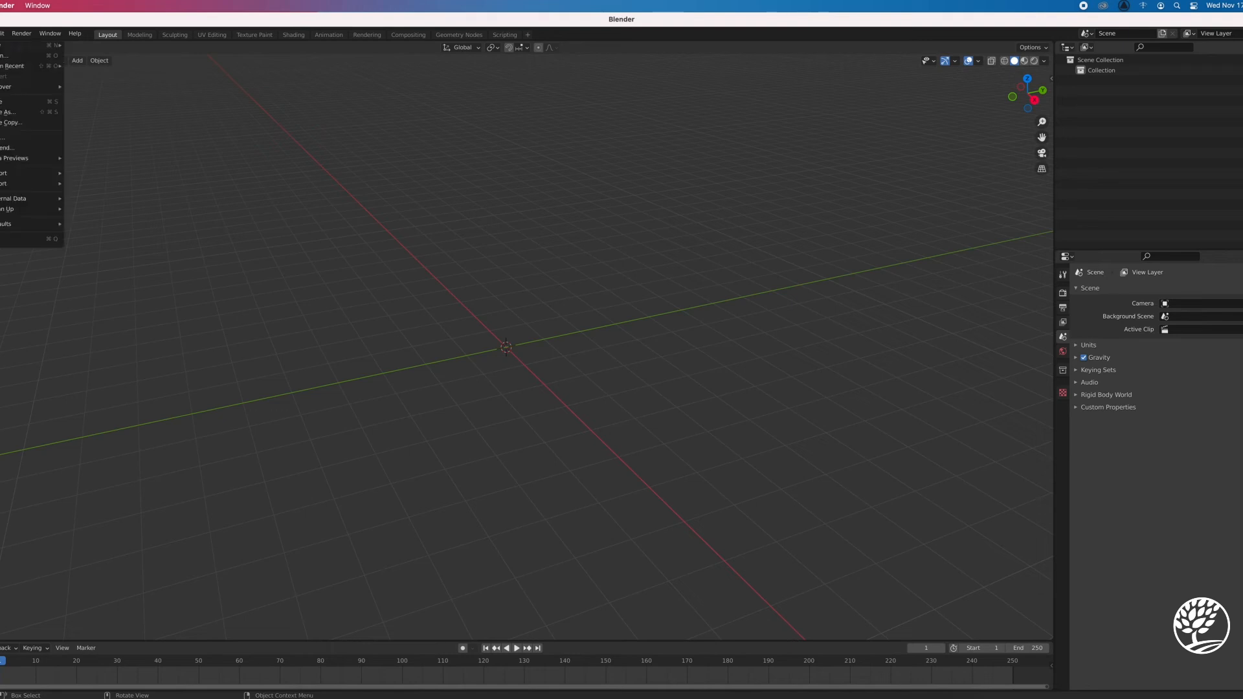
pyautogui.moveTo(41, 176)
pyautogui.click(4, 33)
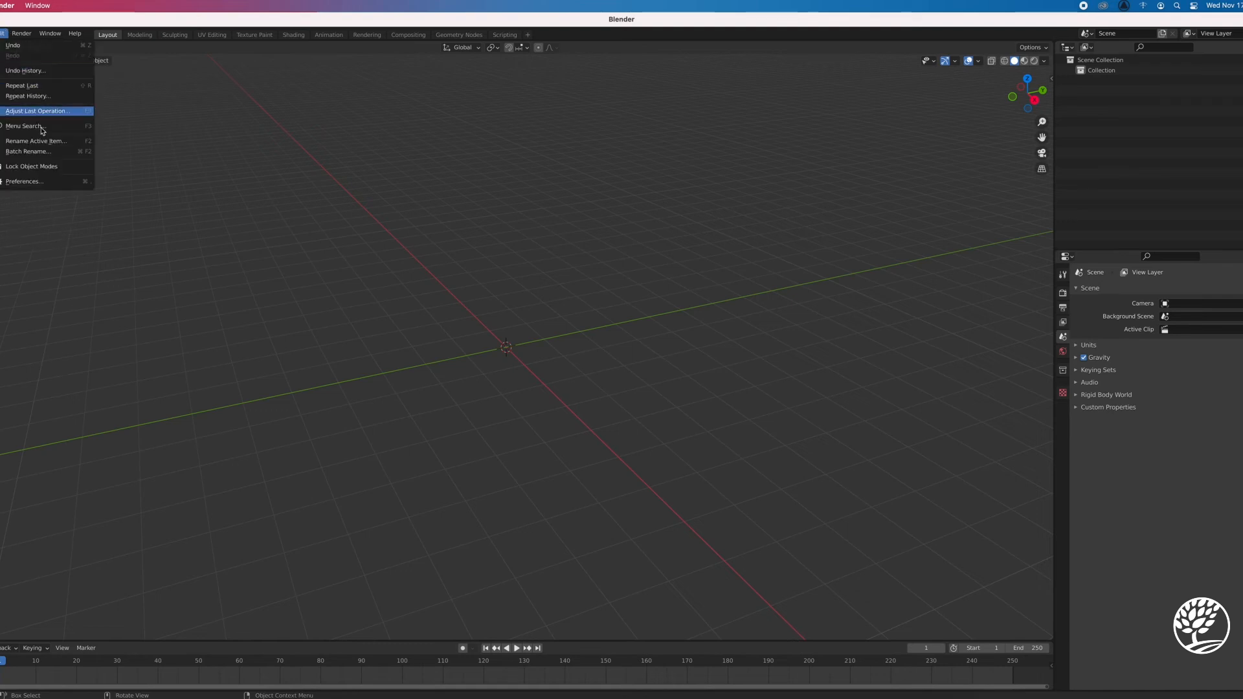
pyautogui.click(31, 180)
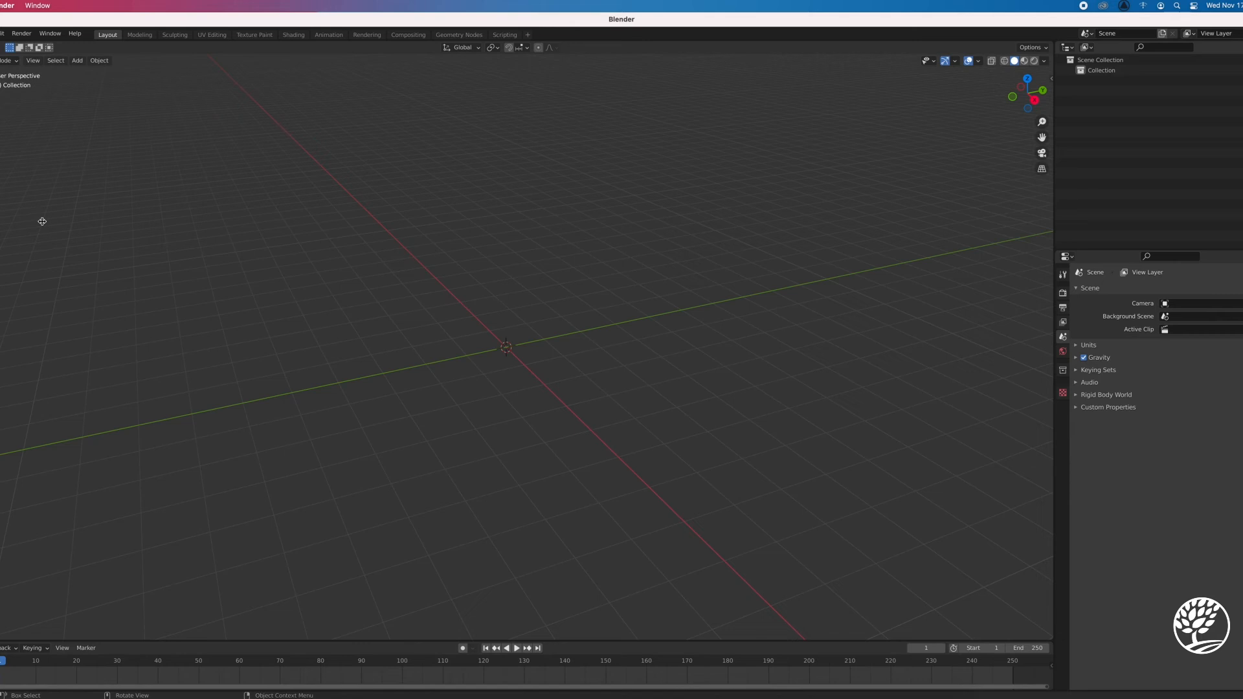
pyautogui.click(18, 145)
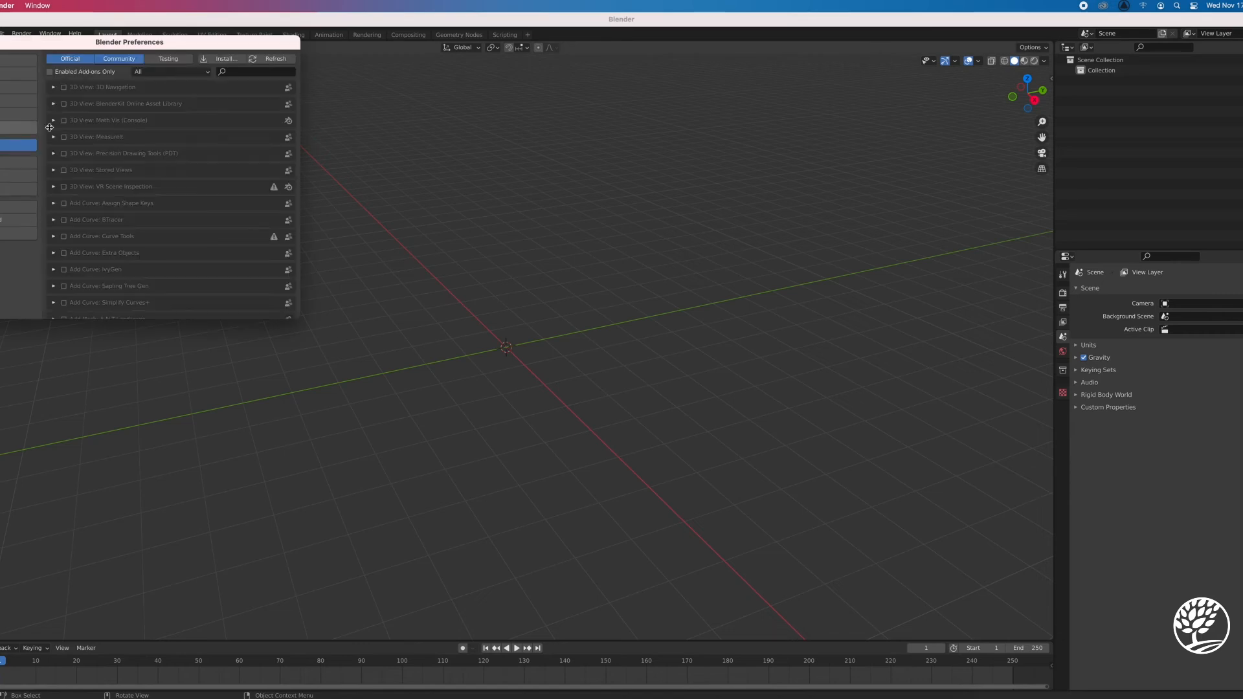
pyautogui.click(242, 72)
pyautogui.write('gltf')
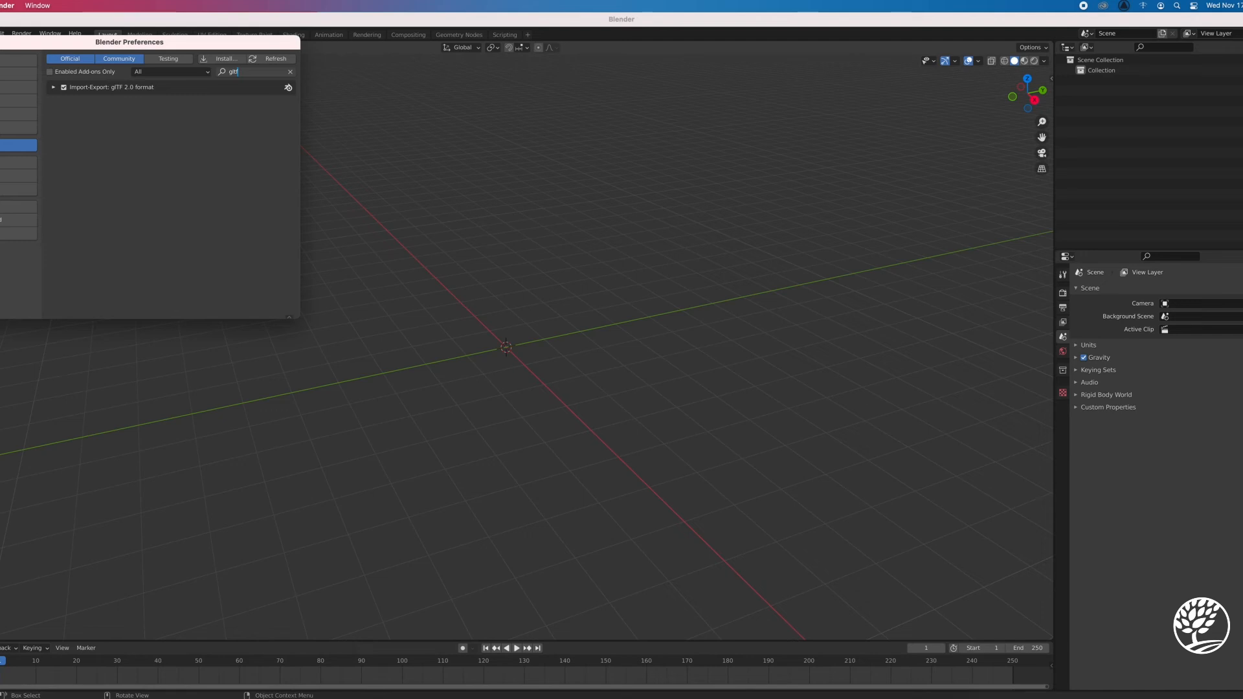
pyautogui.click(0, 42)
# Import mm_project.glb from the Downloads folder as a glTF 2.0 file
pyautogui.click(0, 33)
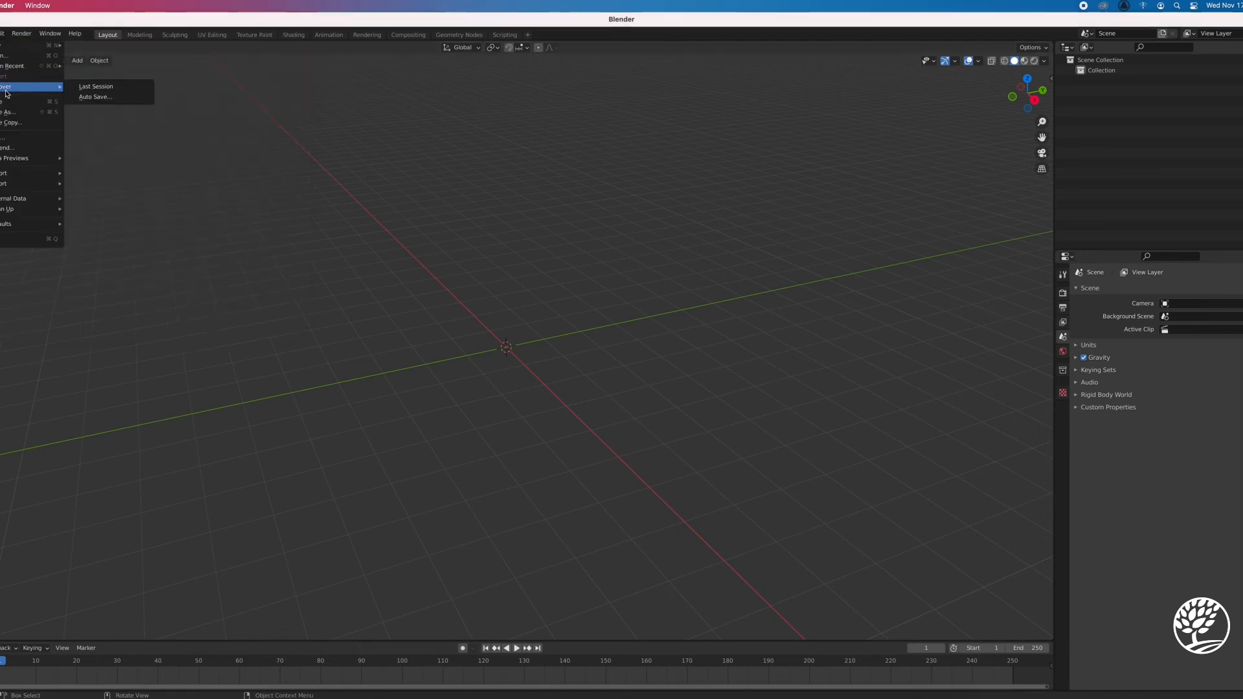
pyautogui.moveTo(34, 179)
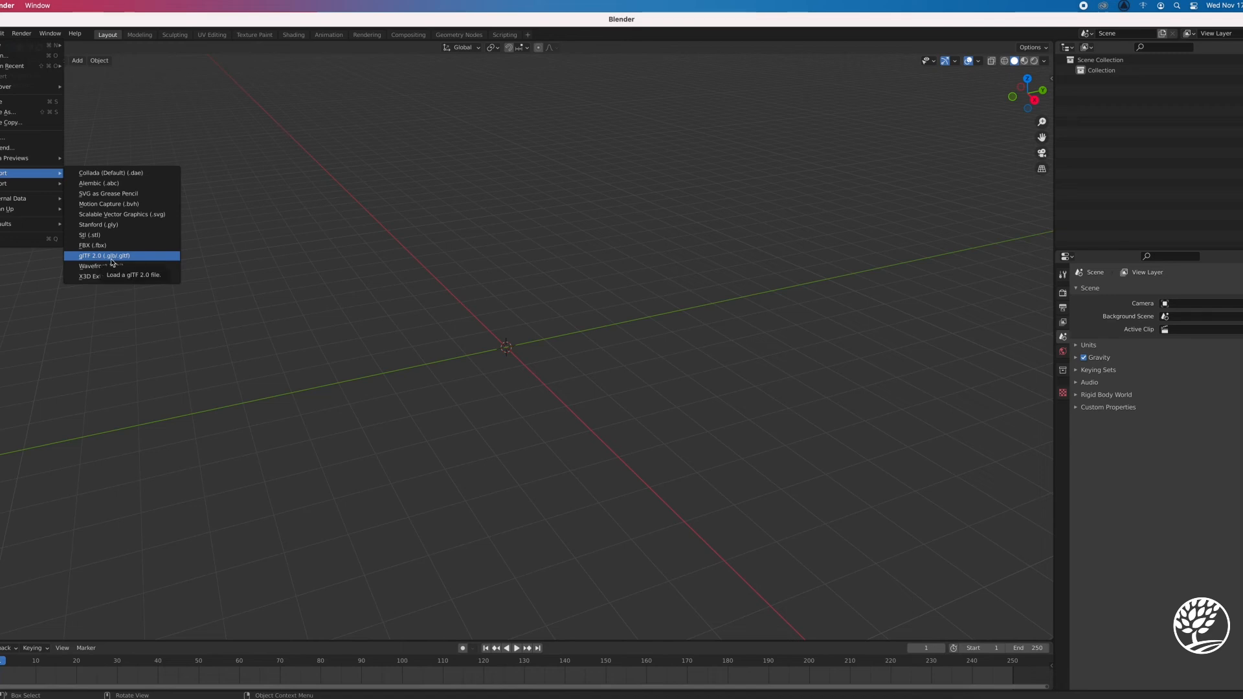
pyautogui.click(112, 257)
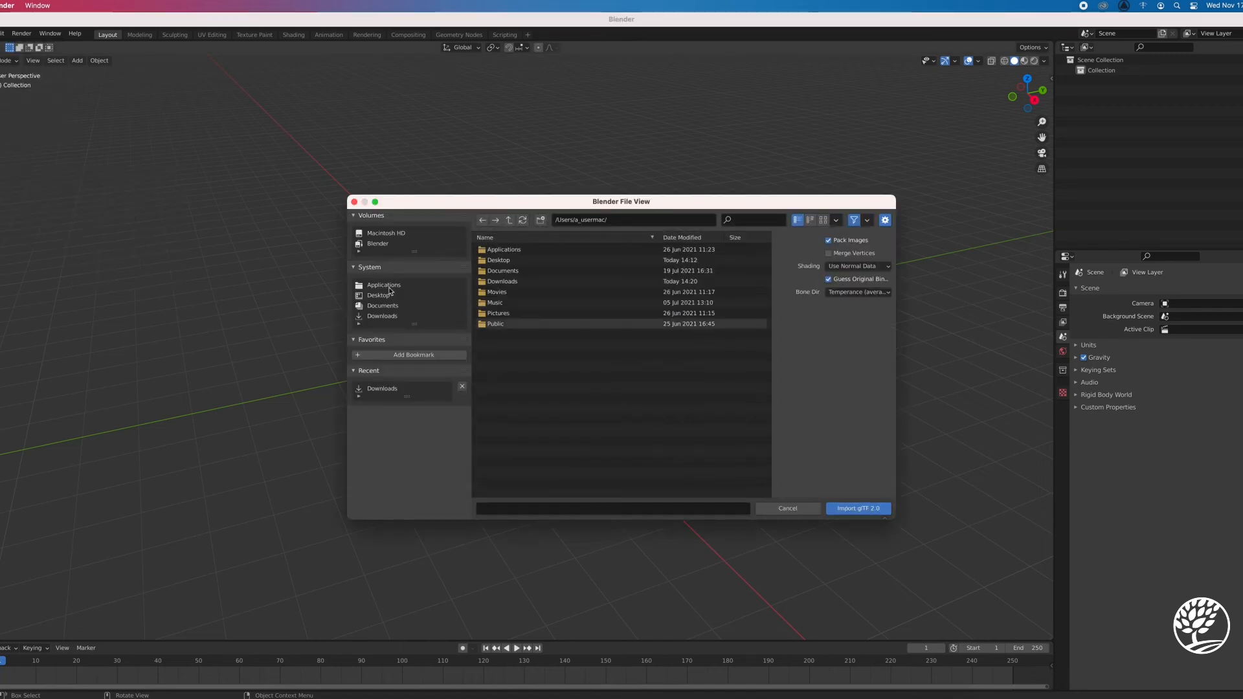
pyautogui.click(391, 316)
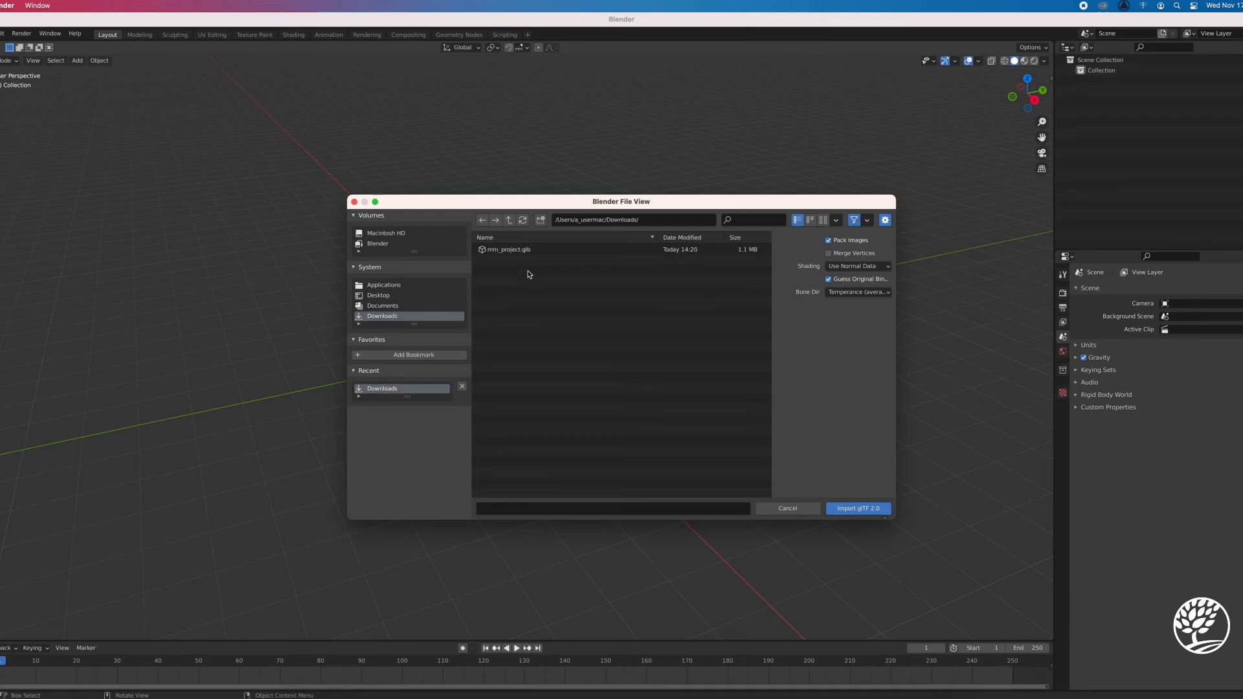
pyautogui.click(512, 251)
pyautogui.click(850, 508)
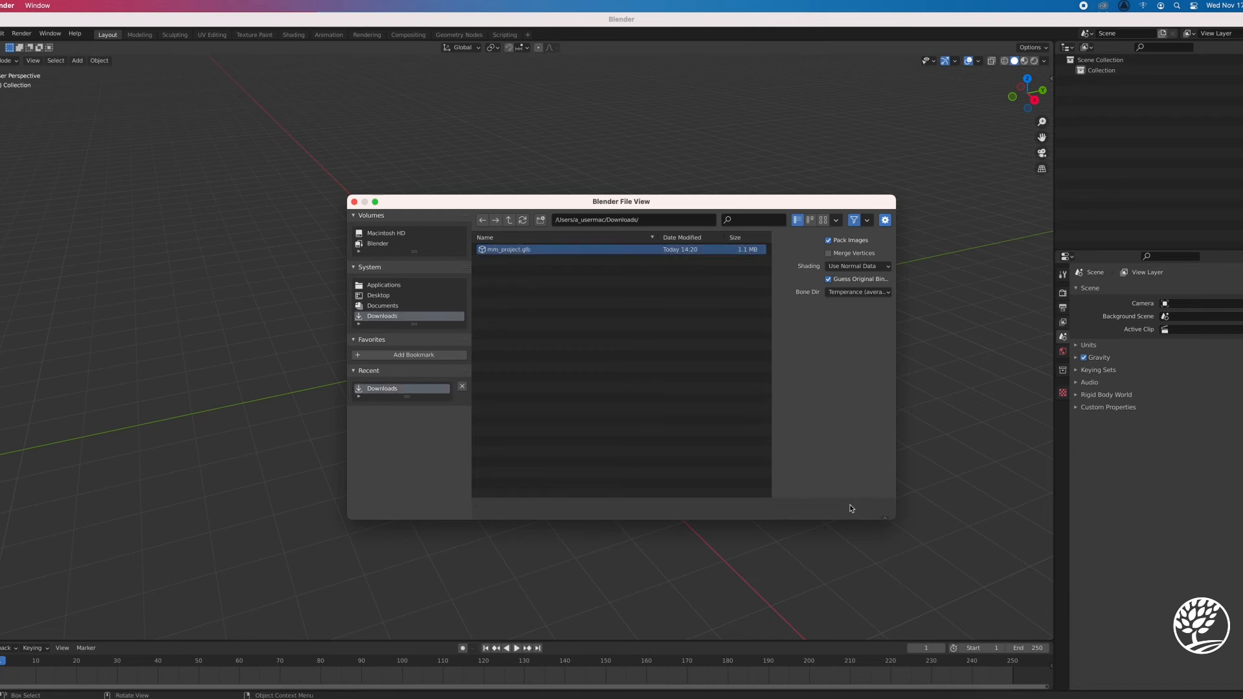
# Display the imported horse in Material Preview shading and deselect it to inspect its texture from the side and front
pyautogui.moveTo(663, 491); pyautogui.dragTo(766, 477, button='middle')
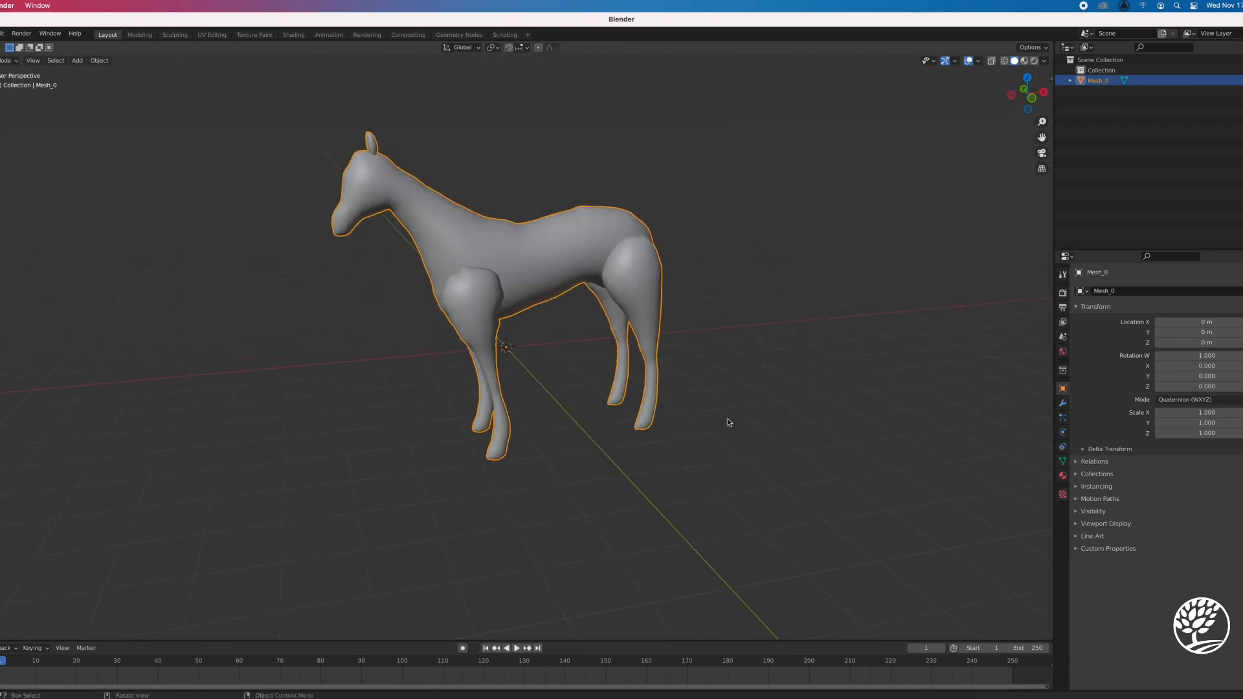
pyautogui.scroll(-3, 712, 401)
pyautogui.scroll(3, 718, 347)
pyautogui.click(1027, 62)
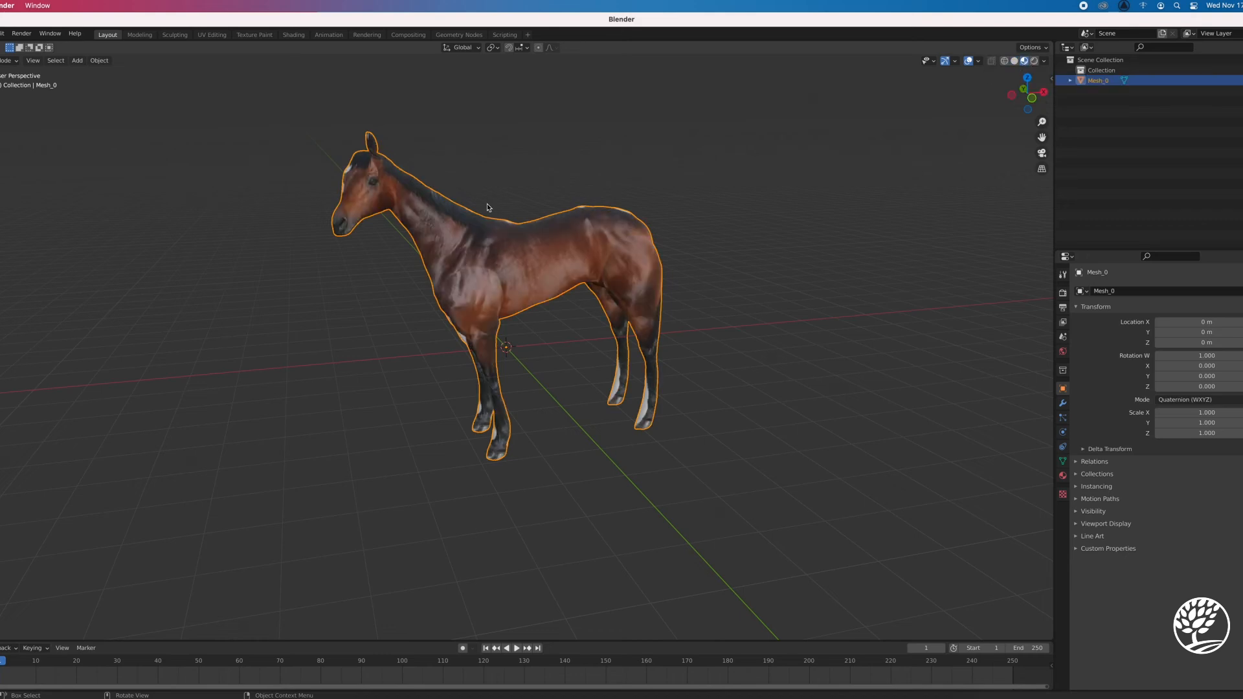
pyautogui.moveTo(727, 305); pyautogui.dragTo(699, 301, button='middle')
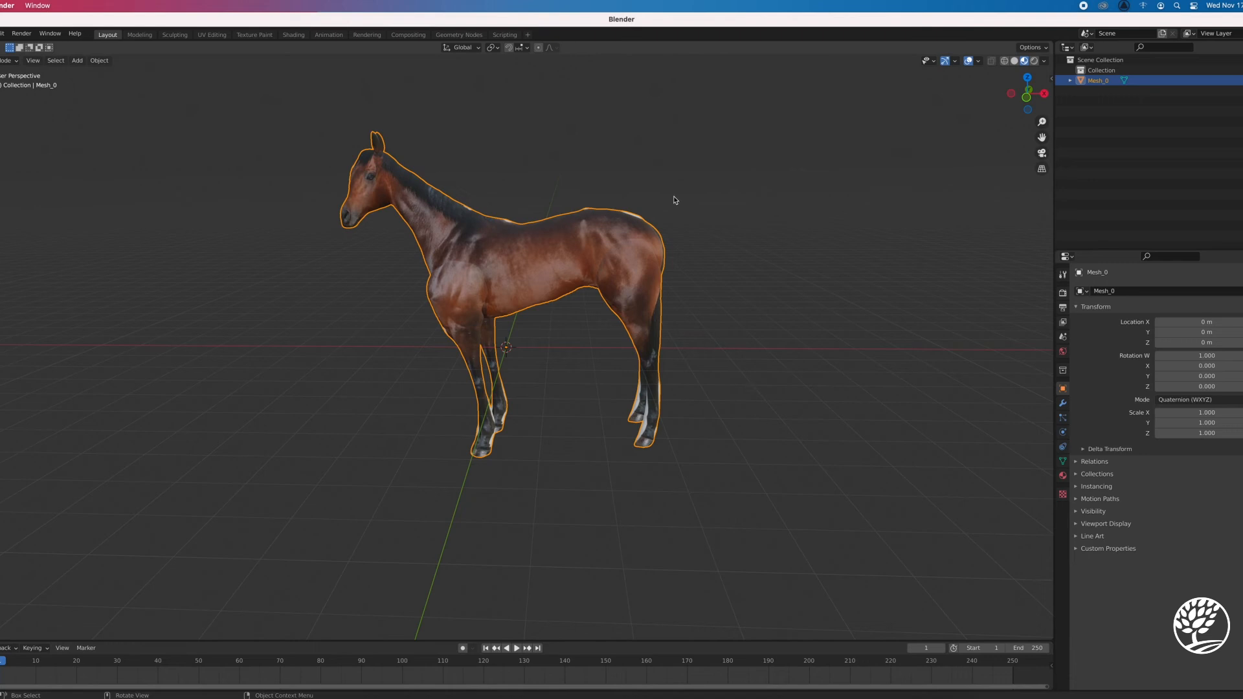
pyautogui.click(721, 322)
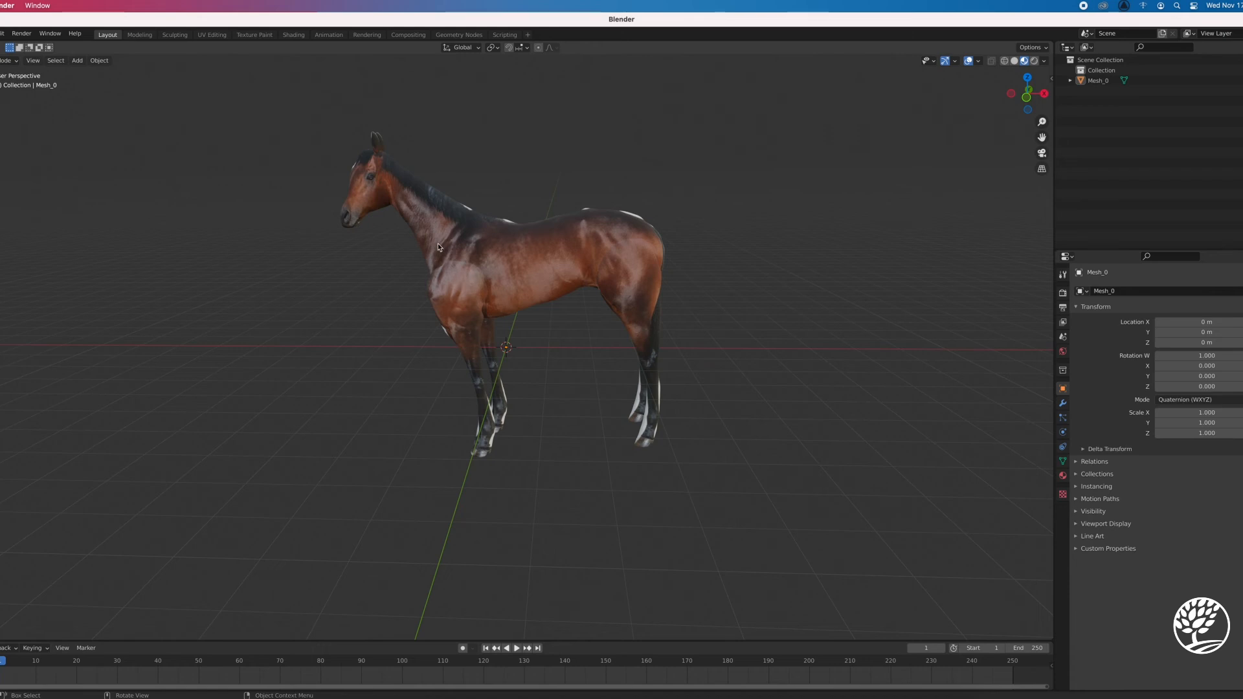
pyautogui.moveTo(530, 379); pyautogui.dragTo(613, 342, button='middle')
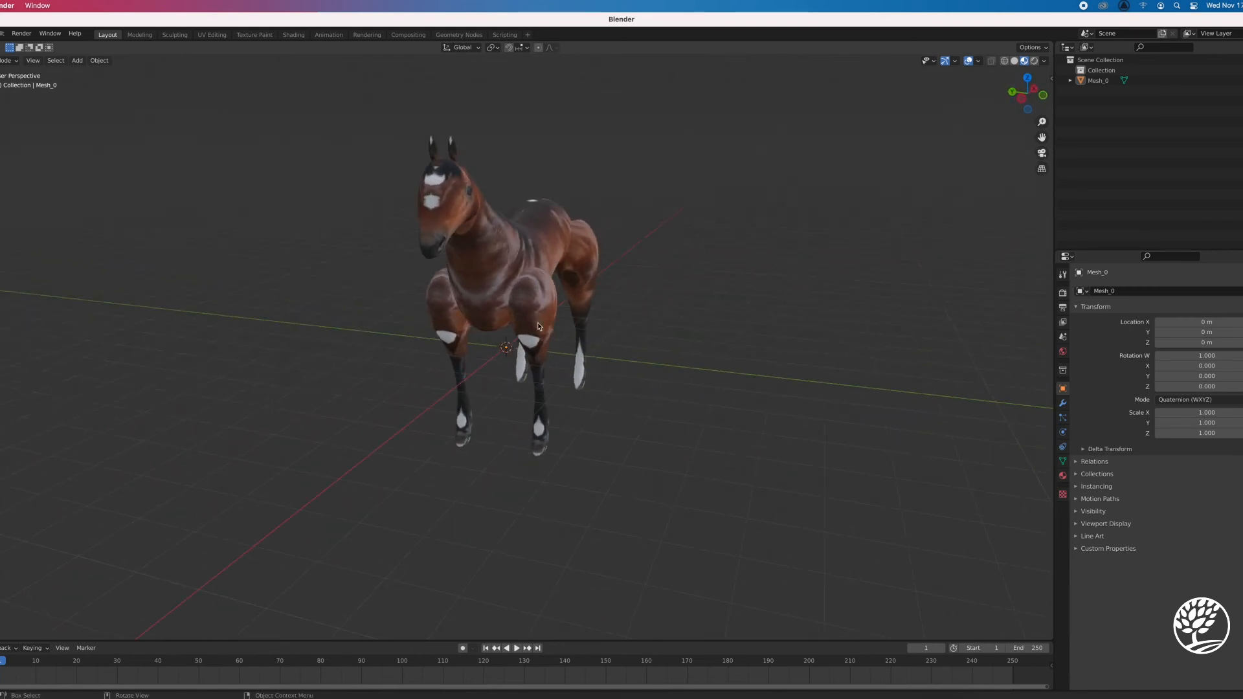
# In Edit Mode, select all linked vertices of the horse's left front leg and move it about 0.33 m inward along Y
pyautogui.press('Tab')
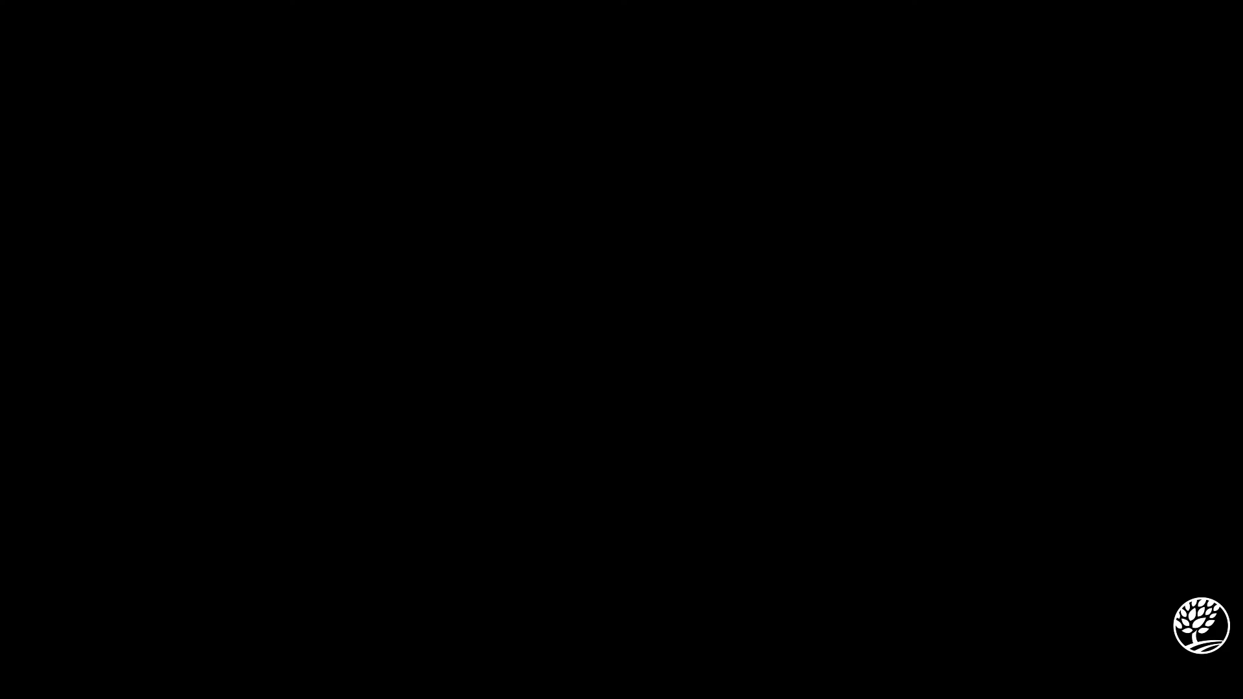
pyautogui.hotkey('alt', 'a')
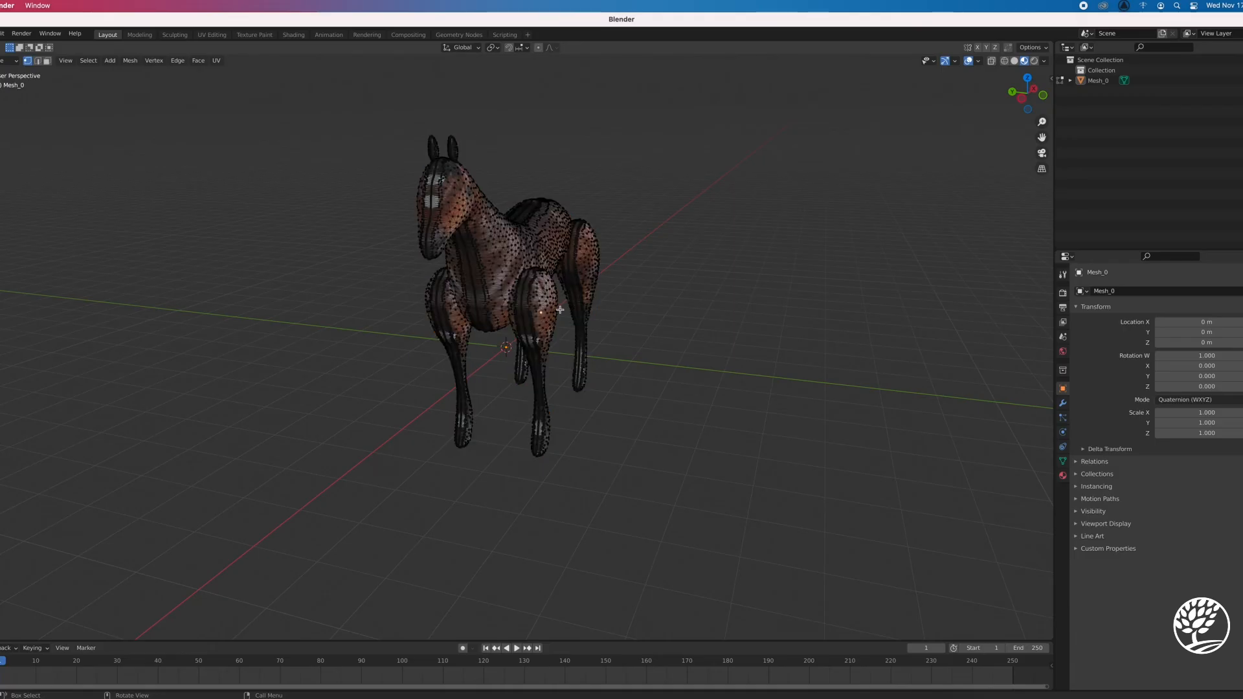
pyautogui.scroll(-4, 560, 309)
pyautogui.scroll(8, 550, 308)
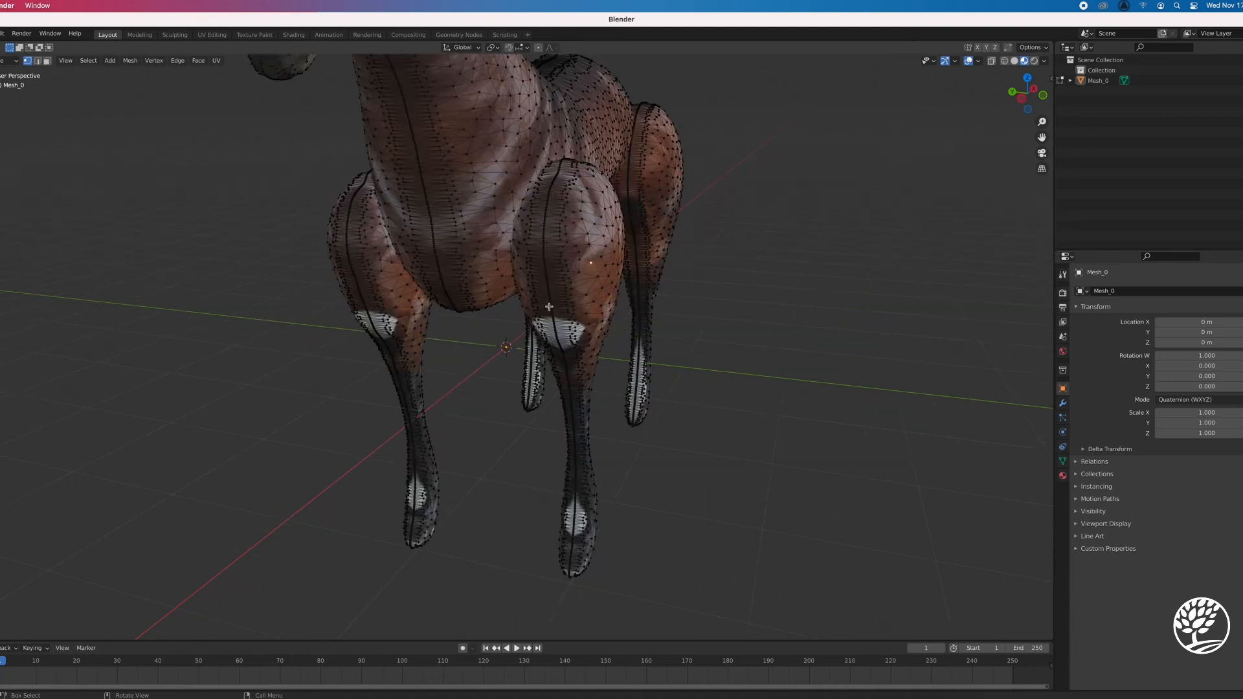
pyautogui.scroll(-2, 557, 302)
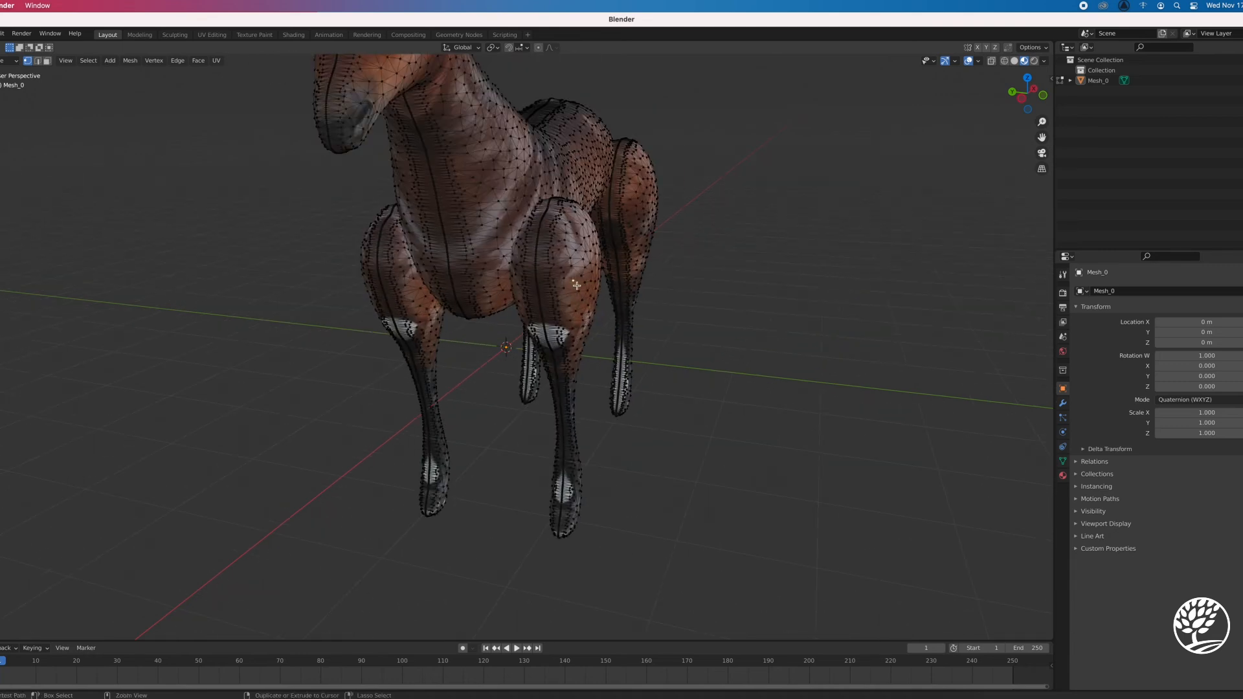
pyautogui.hotkey('ctrl', 'l')
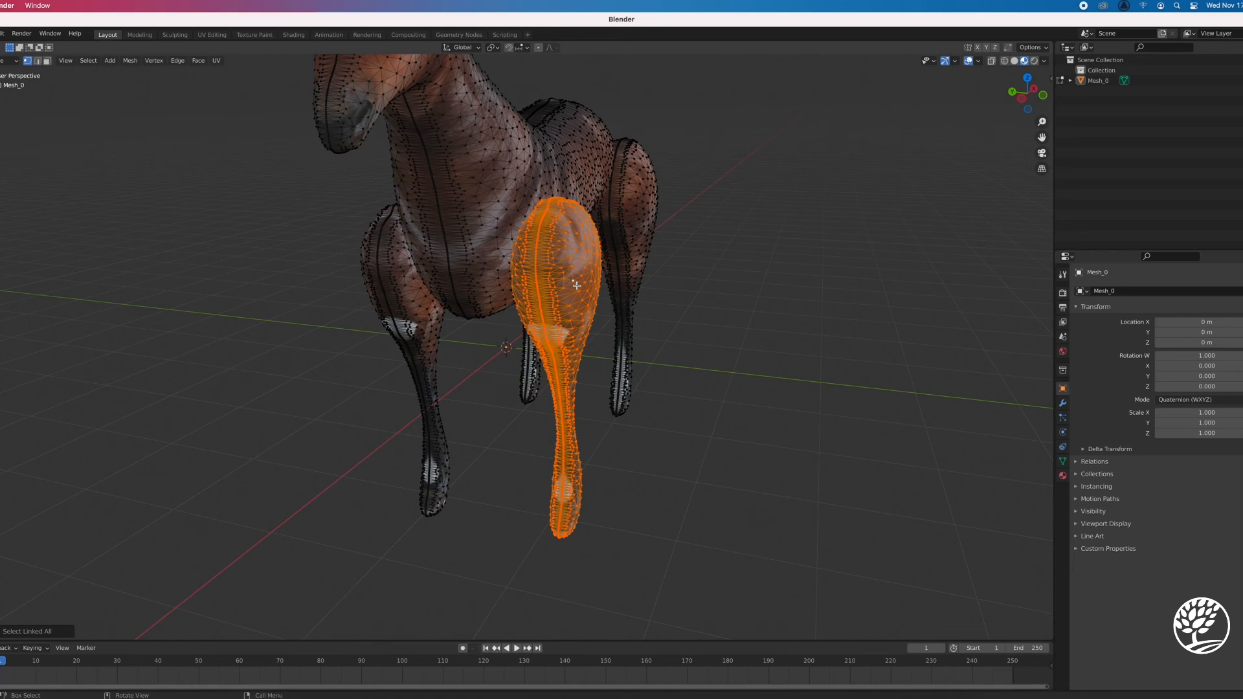
pyautogui.press('g')
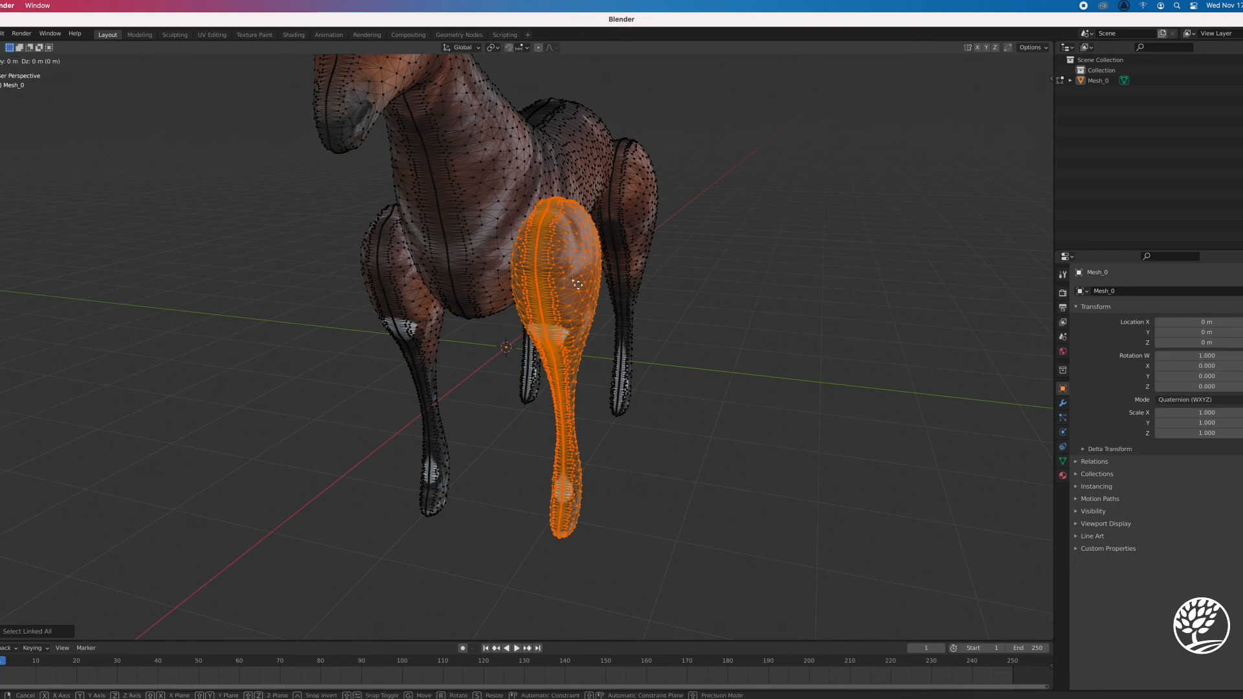
pyautogui.press('y')
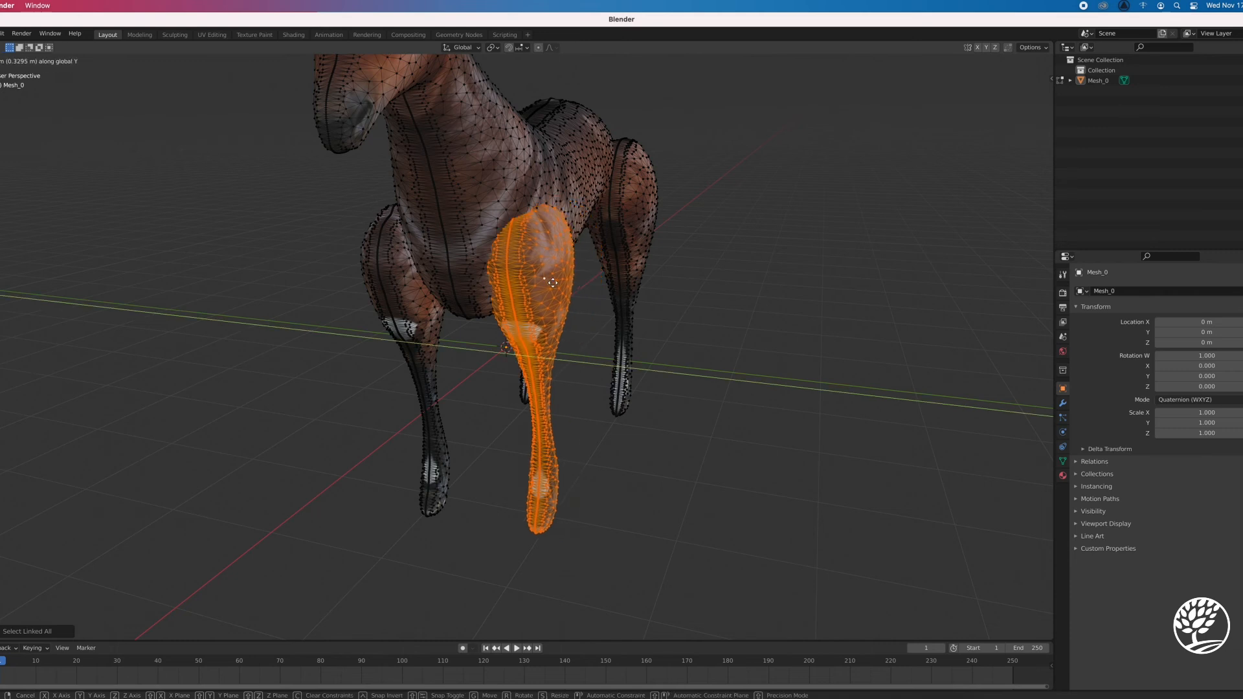
pyautogui.click(552, 283)
# Select only the linked vertices of the horse's right front leg and move it closer in to the body
pyautogui.moveTo(669, 429); pyautogui.dragTo(478, 299, button='middle')
pyautogui.hotkey('alt', 'a')
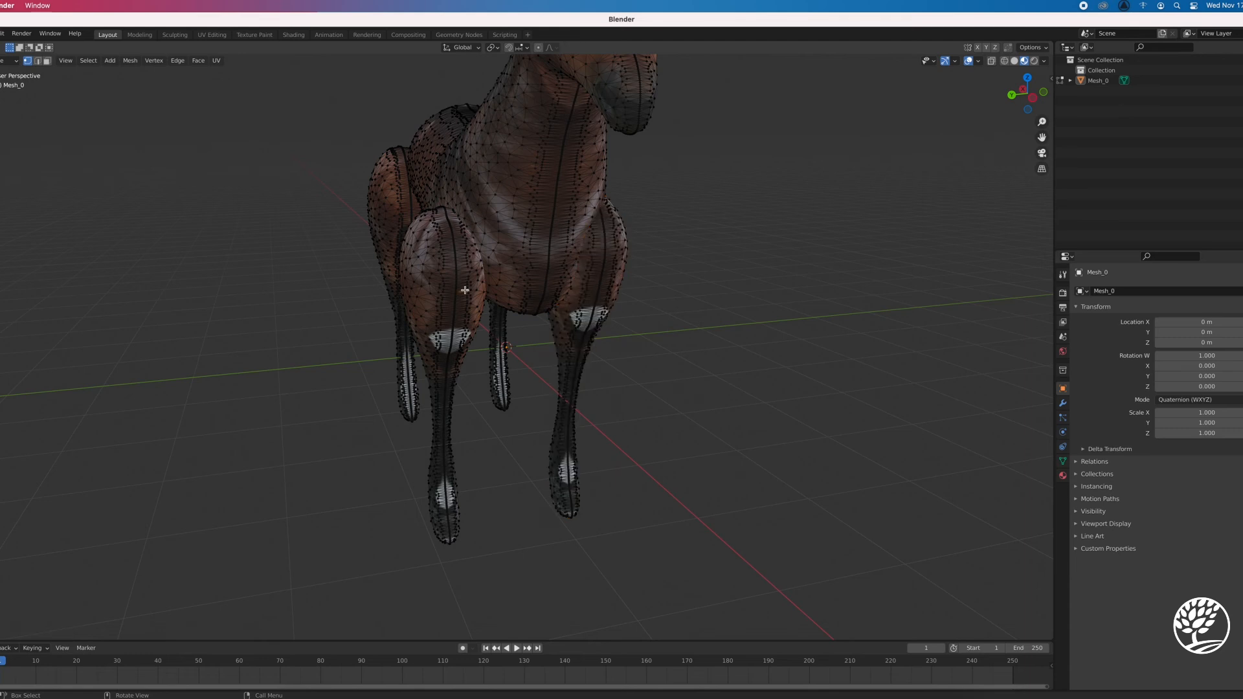
pyautogui.hotkey('ctrl', 'l')
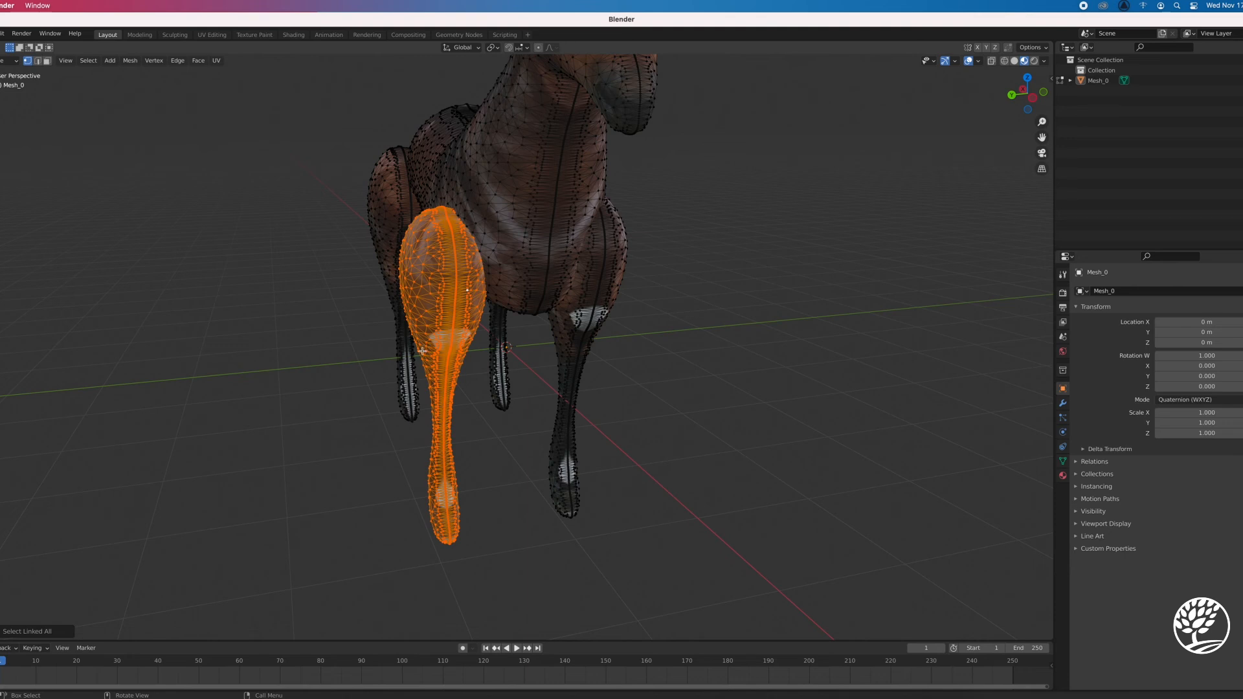
pyautogui.press('g')
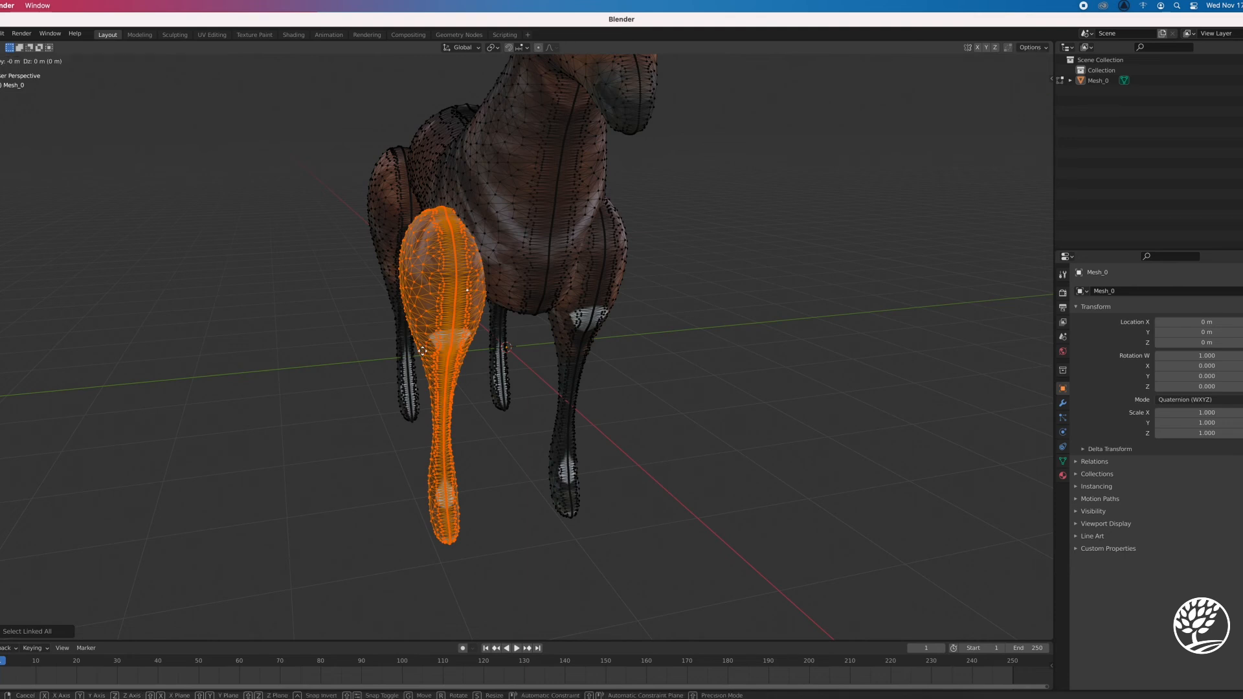
pyautogui.click(455, 379)
# Shift the selected right front leg about 0.16 m along X toward the horse's rear
pyautogui.moveTo(509, 473); pyautogui.dragTo(581, 451, button='middle')
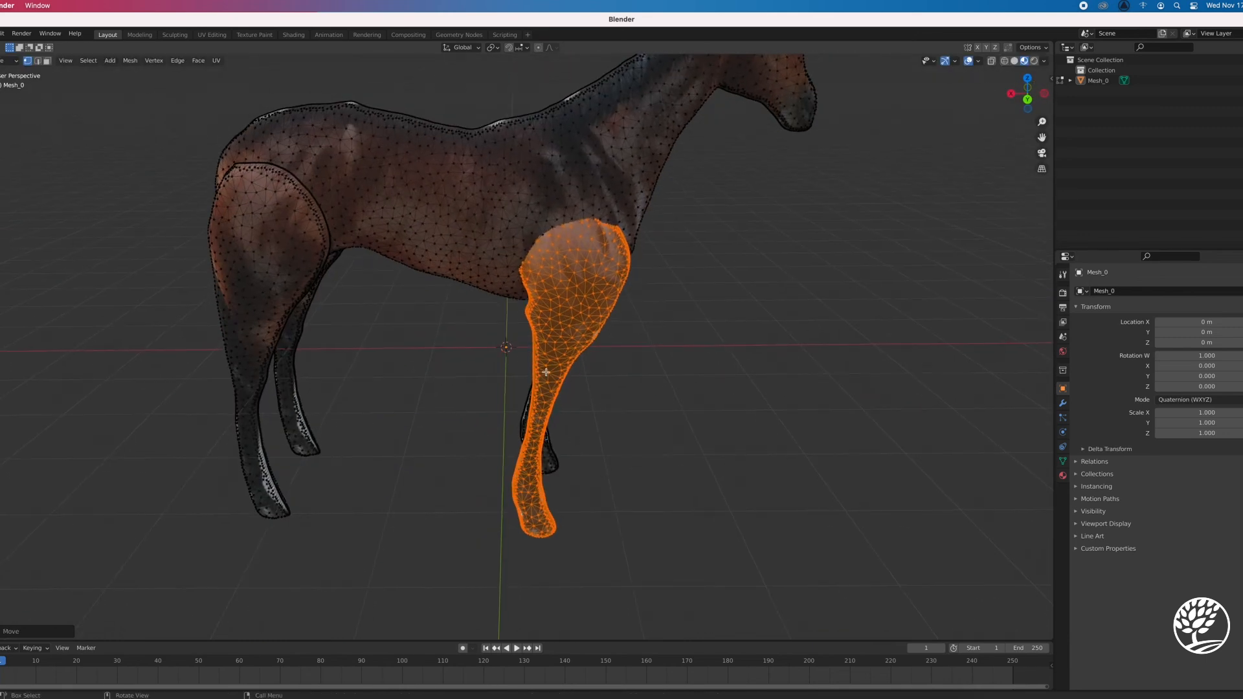
pyautogui.press('g')
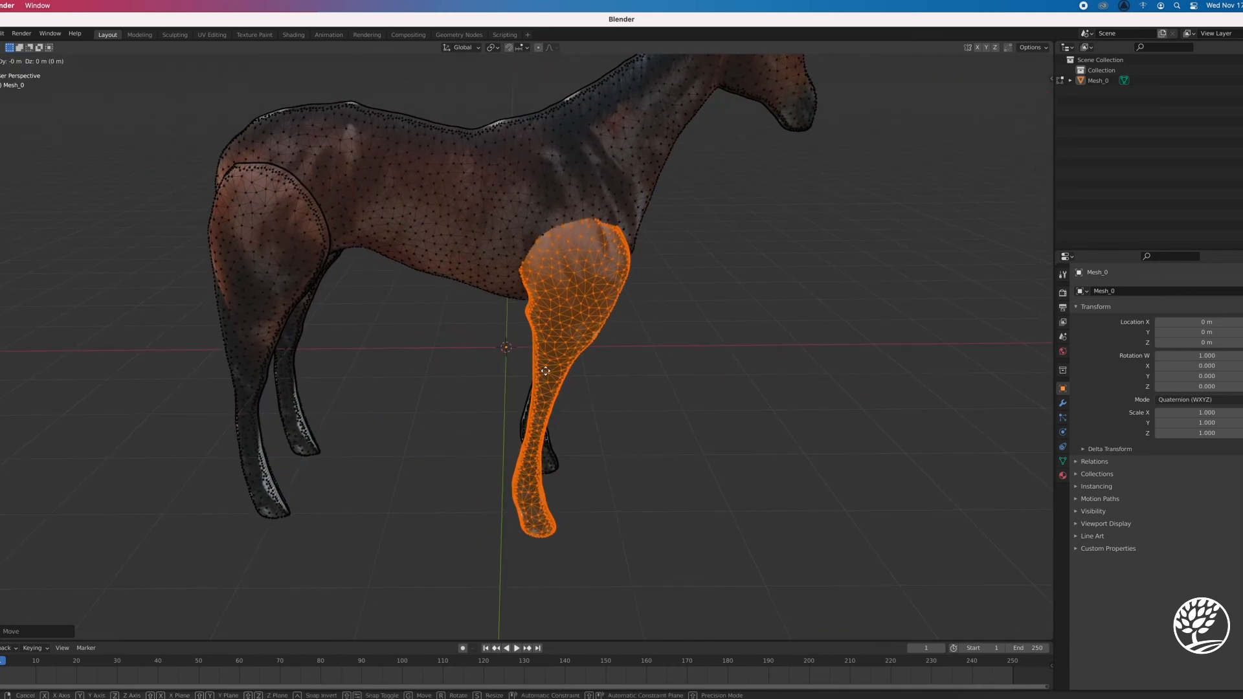
pyautogui.press('x')
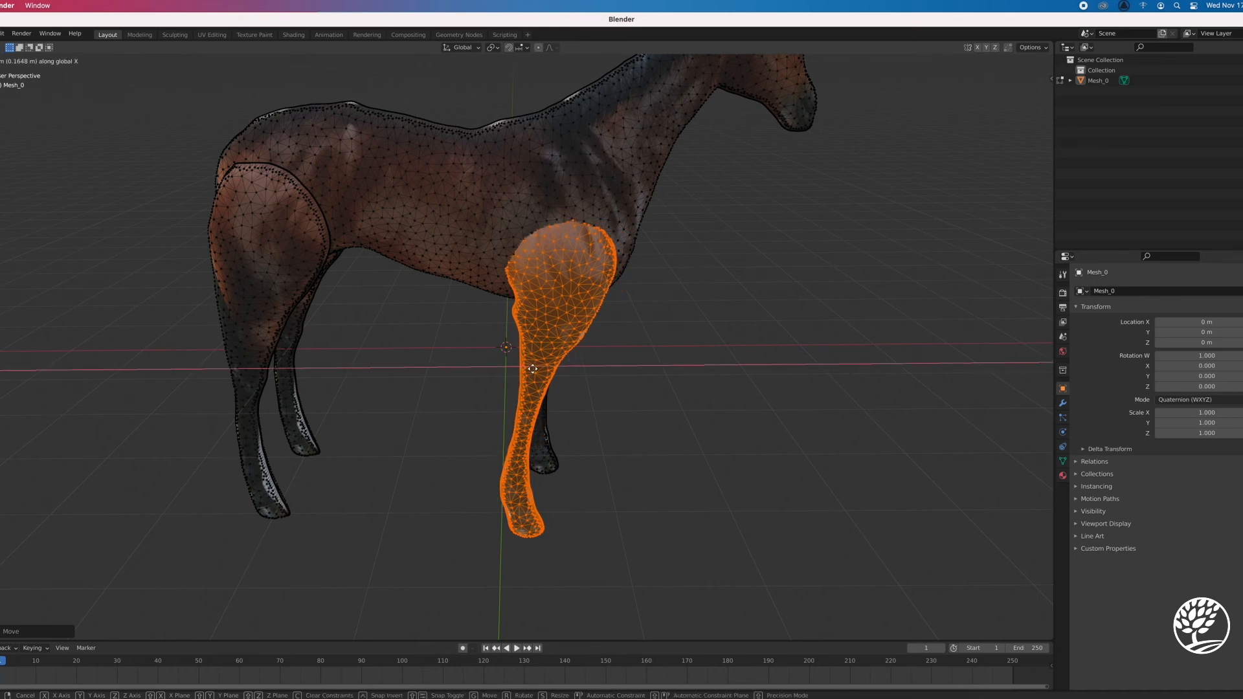
pyautogui.click(533, 369)
pyautogui.moveTo(592, 386); pyautogui.dragTo(473, 404, button='middle')
pyautogui.scroll(2, 474, 405)
pyautogui.scroll(-5, 489, 402)
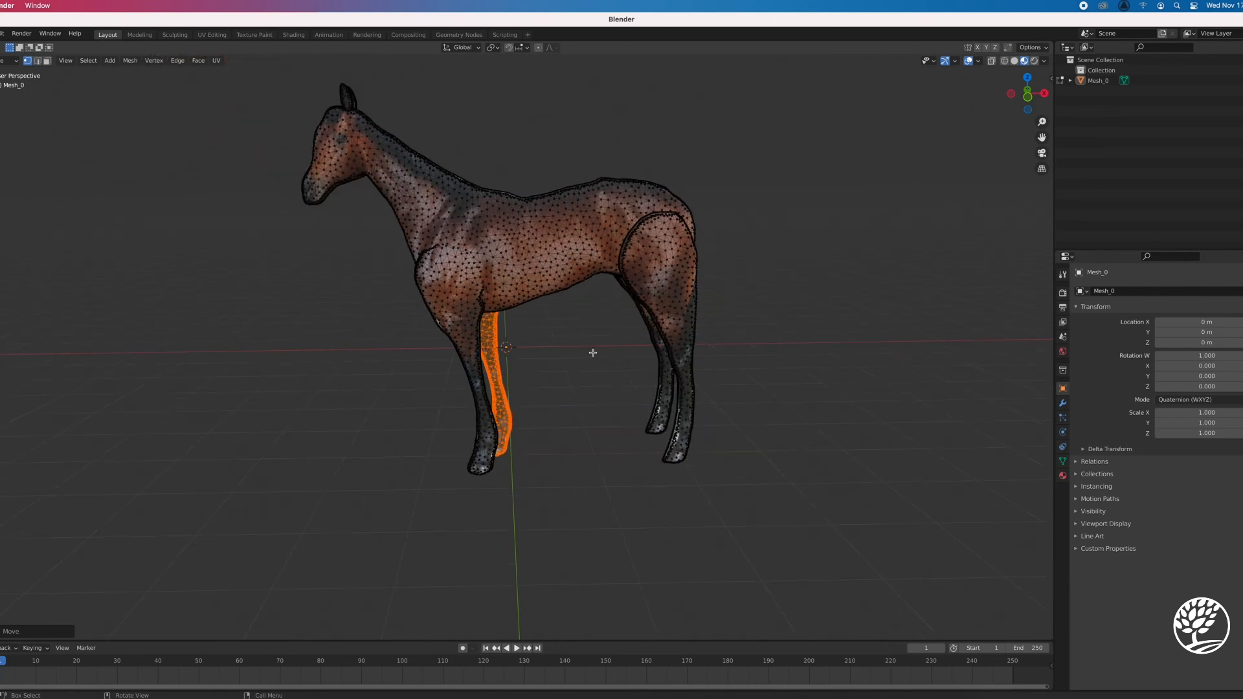
# Select only the linked vertices of the horse's left hind leg and move it inward along Y toward the body
pyautogui.hotkey('alt', 'a')
pyautogui.moveTo(788, 328); pyautogui.dragTo(686, 350, button='middle')
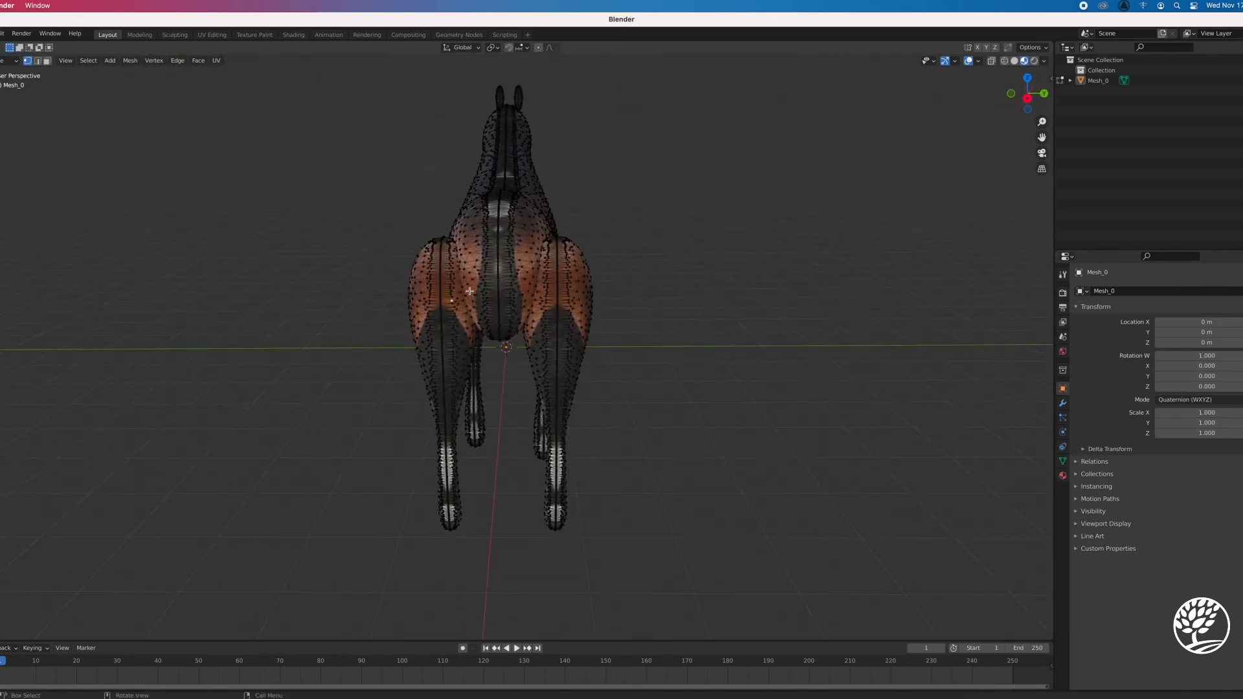
pyautogui.hotkey('ctrl', 'l')
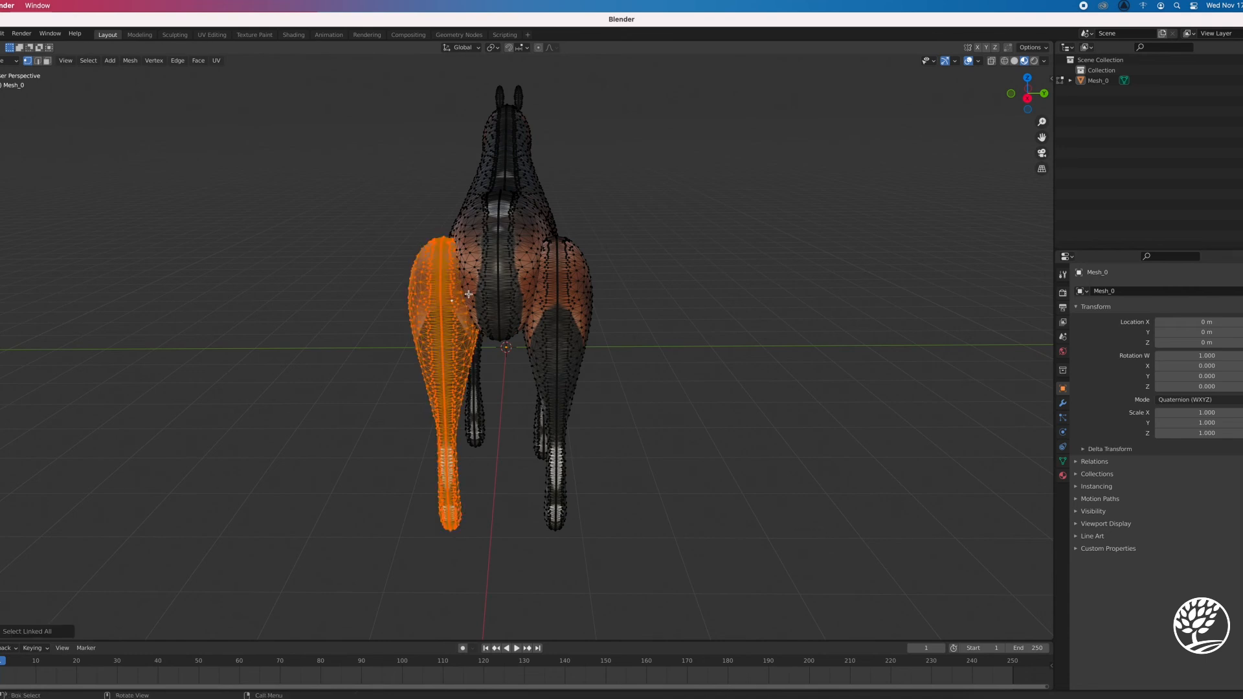
pyautogui.press('g')
pyautogui.press('y')
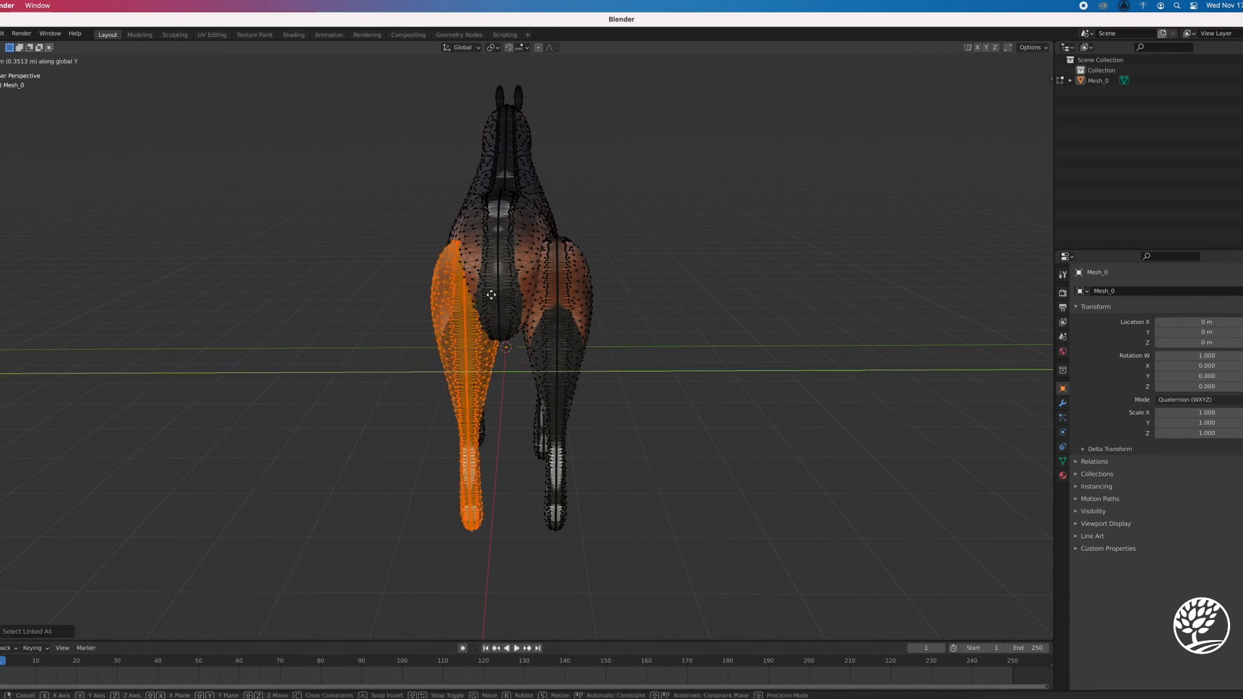
pyautogui.click(490, 295)
# Select only the linked vertices of the horse's right hind leg and move it about 0.34 m inward along Y
pyautogui.hotkey('alt', 'a')
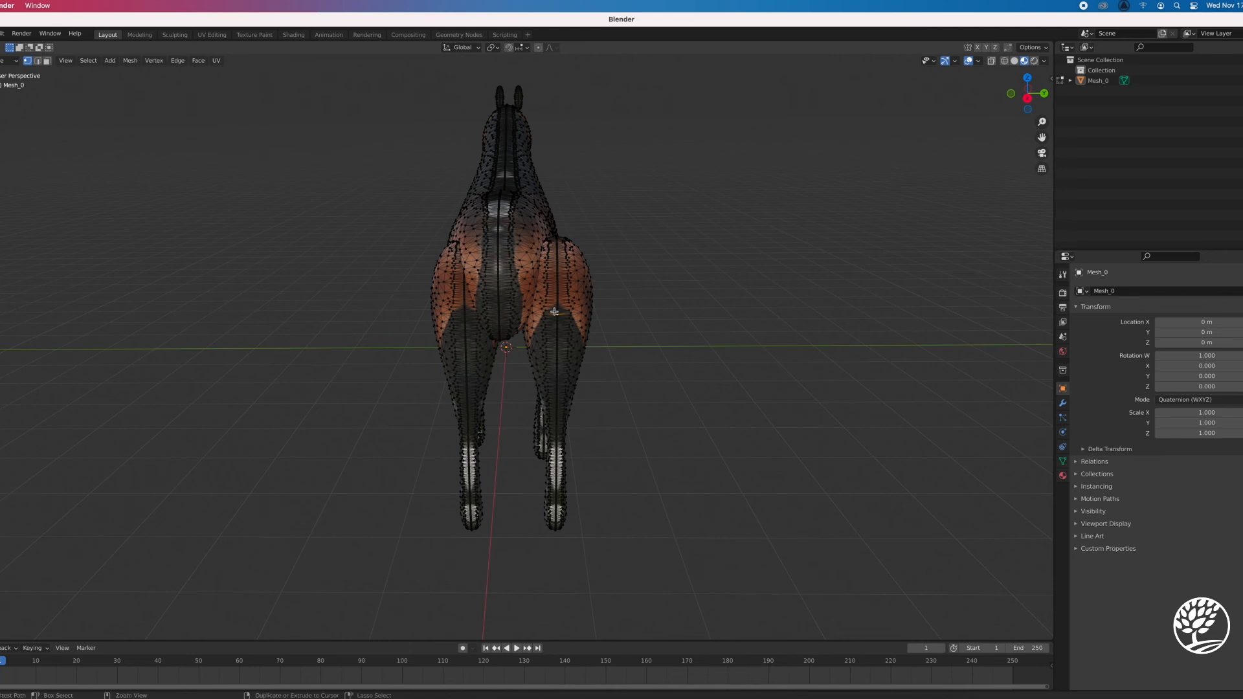
pyautogui.hotkey('ctrl', 'l')
pyautogui.press('g')
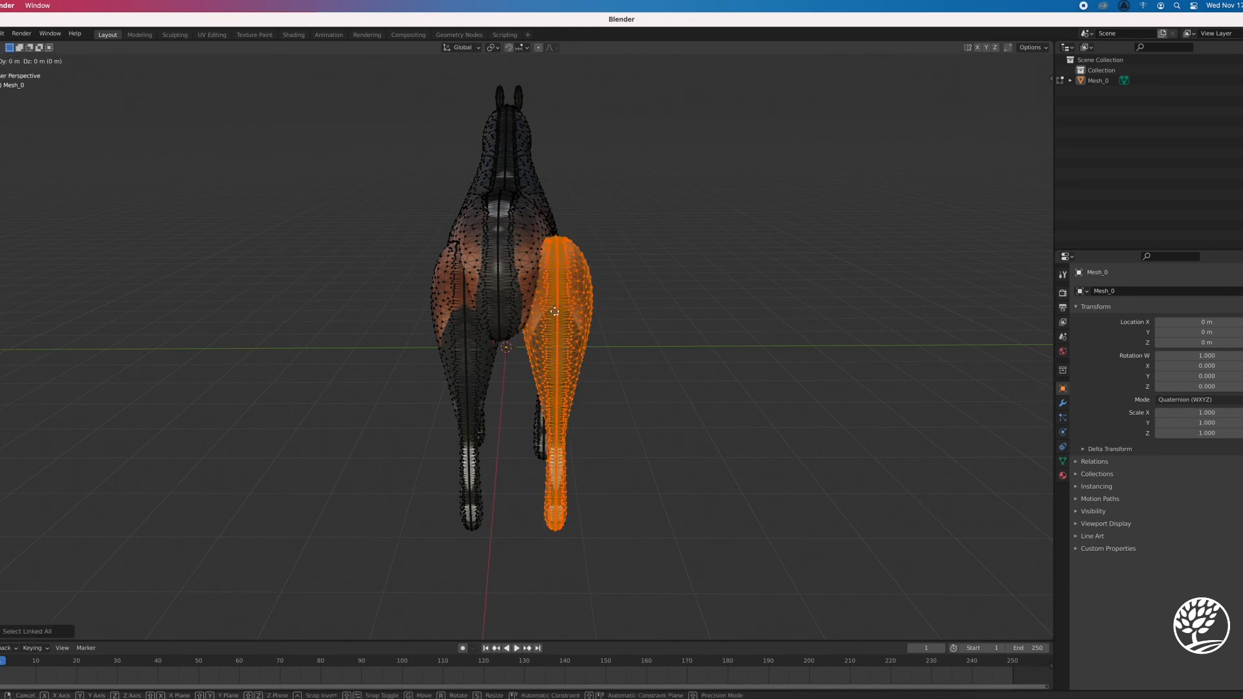
pyautogui.press('y')
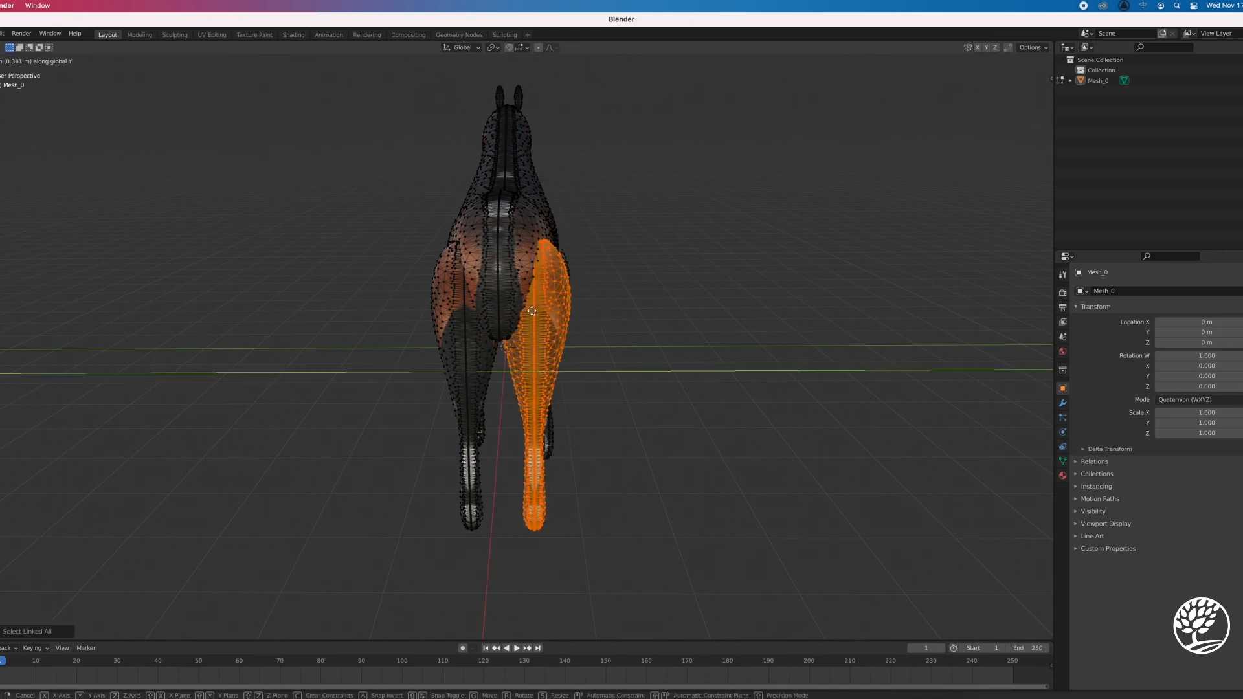
pyautogui.click(580, 467)
# Move the linked left hind leg about 0.36 m rearward along X, deselect it, and return to Object Mode
pyautogui.moveTo(579, 467); pyautogui.dragTo(679, 392, button='middle')
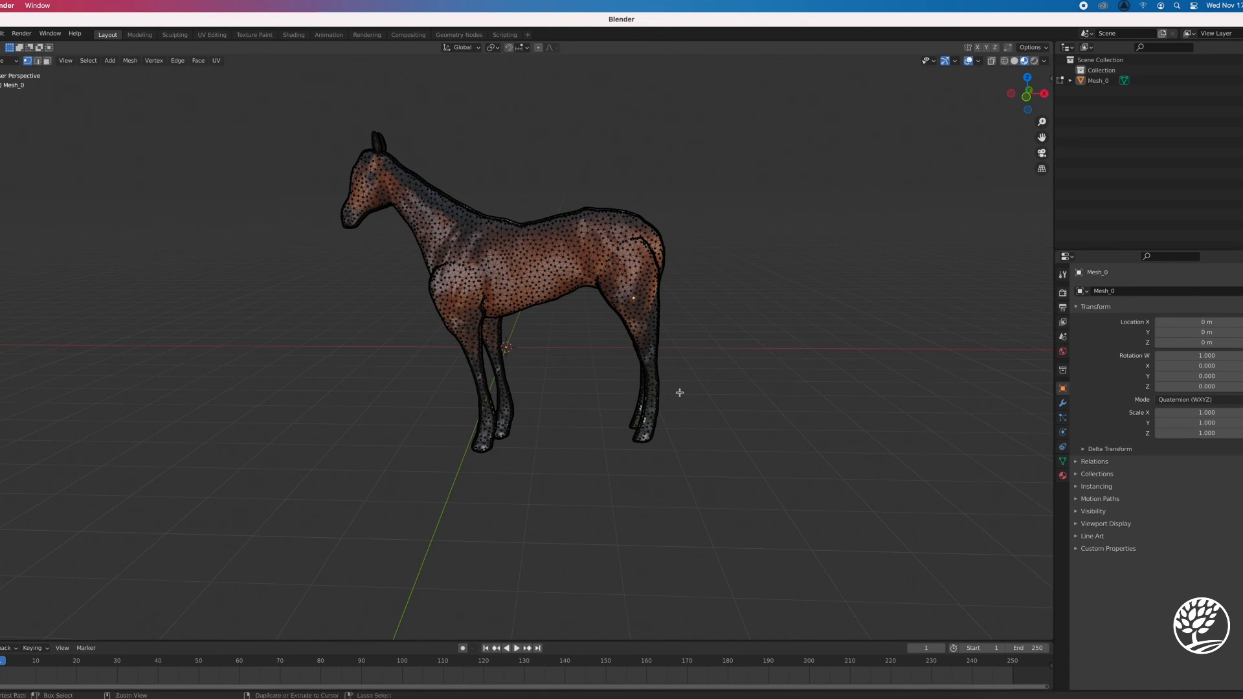
pyautogui.hotkey('ctrl', 'l')
pyautogui.press('g')
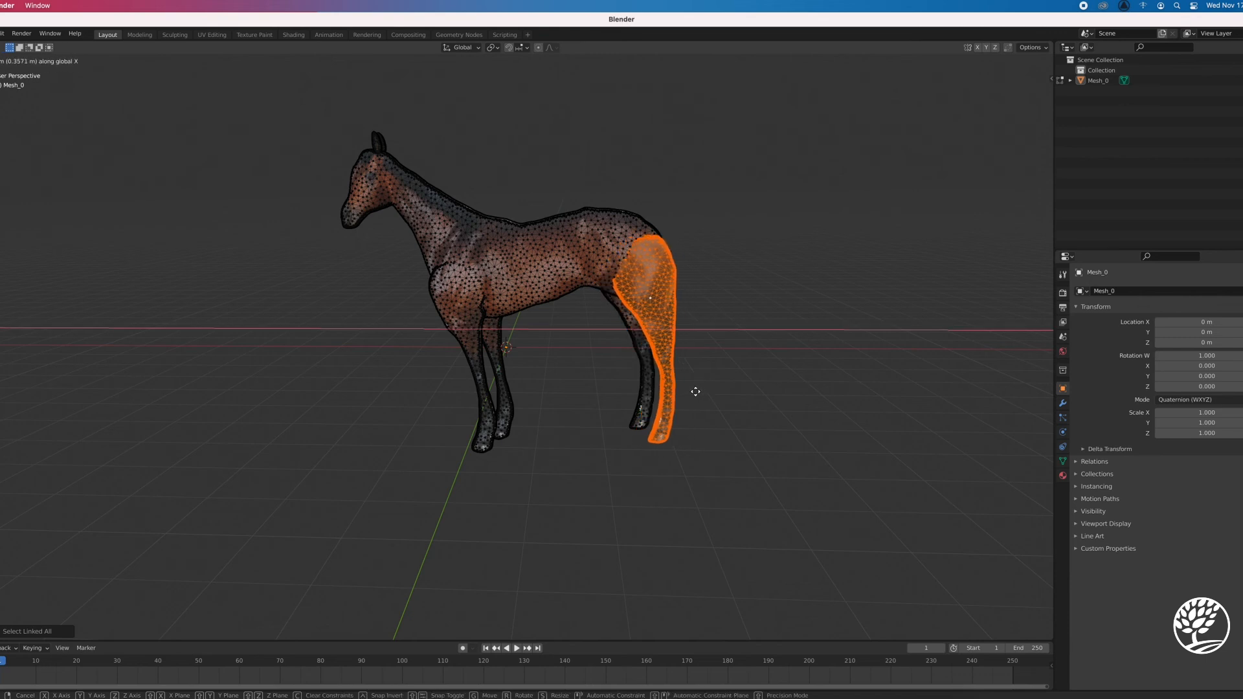
pyautogui.click(695, 392)
pyautogui.click(689, 445)
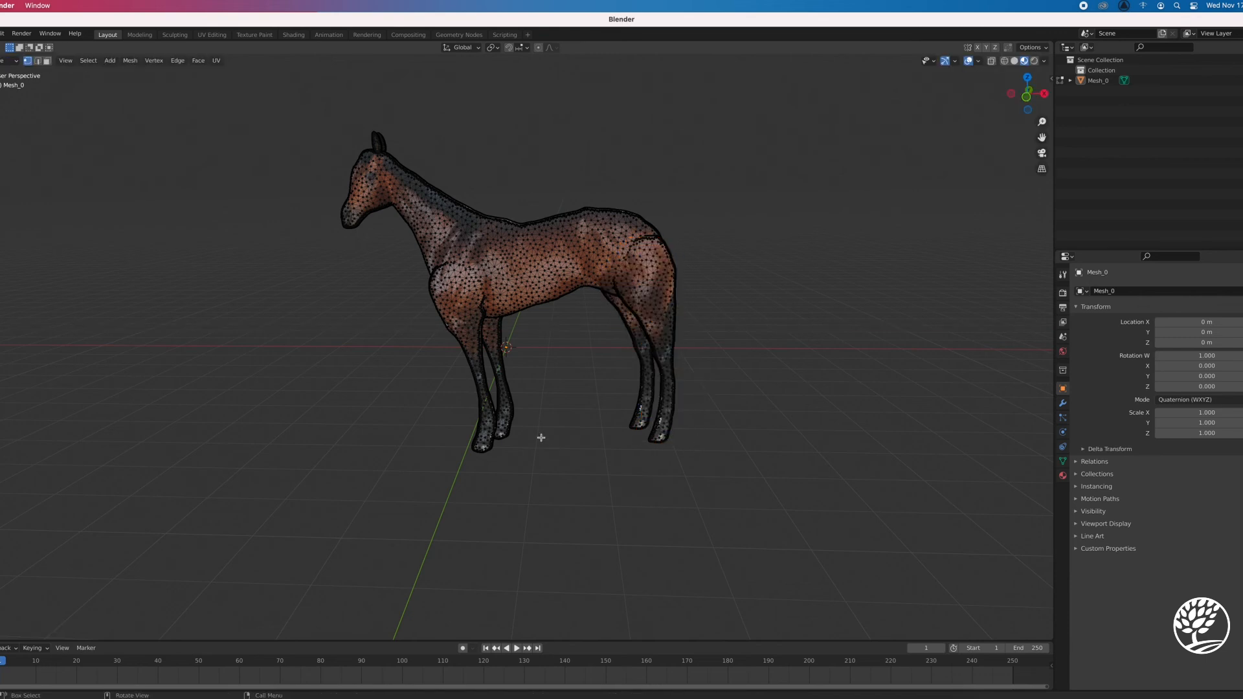
pyautogui.press('Tab')
# Examine the textured horse with its adjusted legs from the side, from a distance and slightly from above
pyautogui.moveTo(555, 456)
pyautogui.mouseDown(button='middle')
pyautogui.moveTo(558, 439)
pyautogui.moveTo(555, 453)
pyautogui.mouseUp(button='middle')
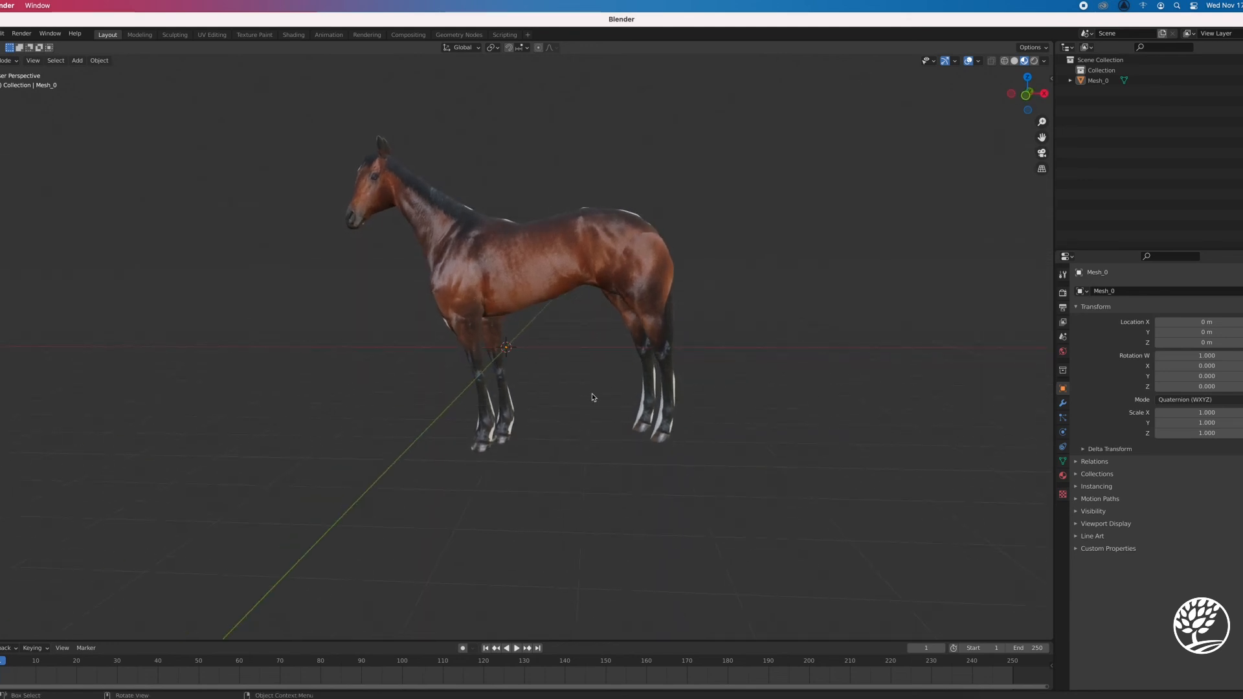
pyautogui.scroll(-6, 592, 397)
pyautogui.moveTo(584, 413); pyautogui.dragTo(585, 406, button='middle')
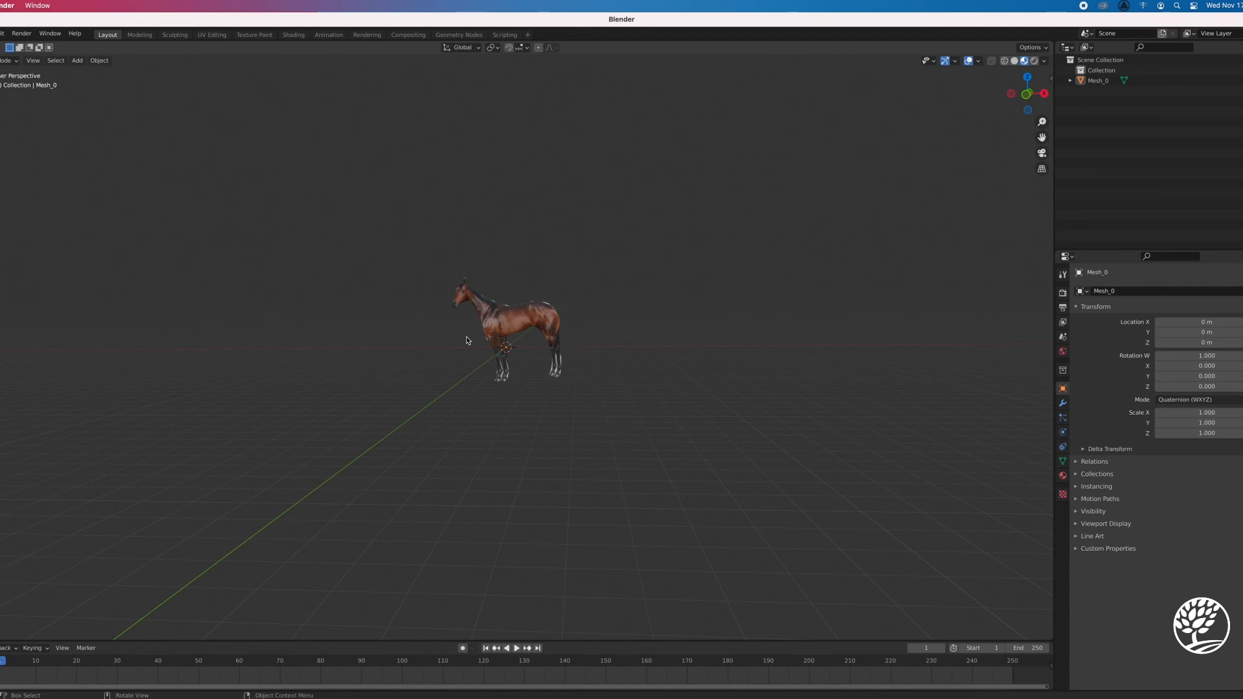
pyautogui.scroll(-2, 563, 330)
pyautogui.scroll(5, 548, 339)
pyautogui.scroll(-2, 547, 339)
pyautogui.scroll(-1, 547, 339)
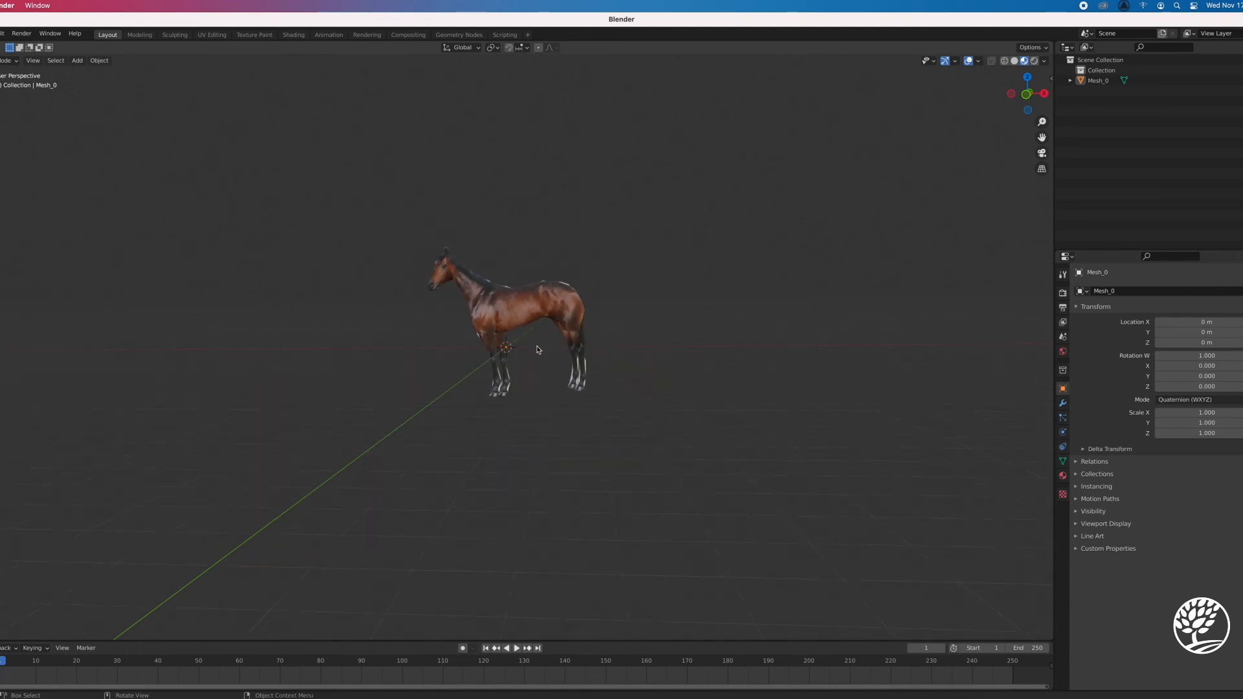
pyautogui.moveTo(535, 298); pyautogui.dragTo(536, 394, button='middle')
pyautogui.rightClick(587, 332)
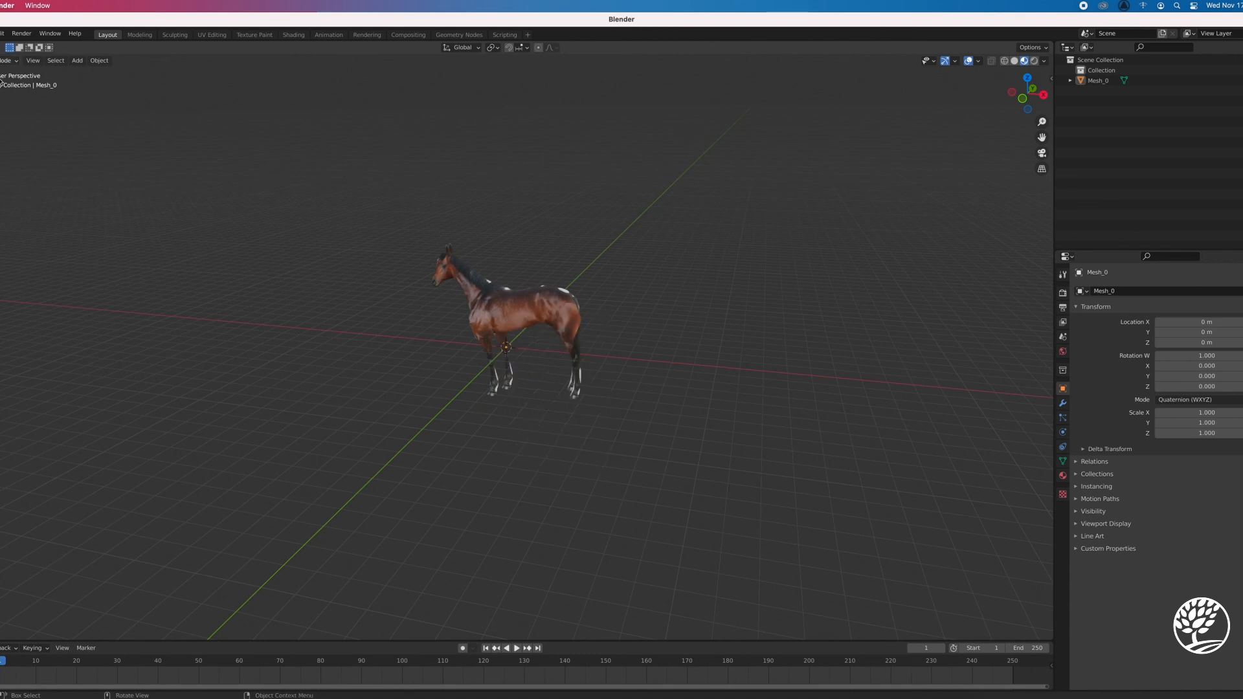
pyautogui.click(4, 64)
pyautogui.click(14, 75)
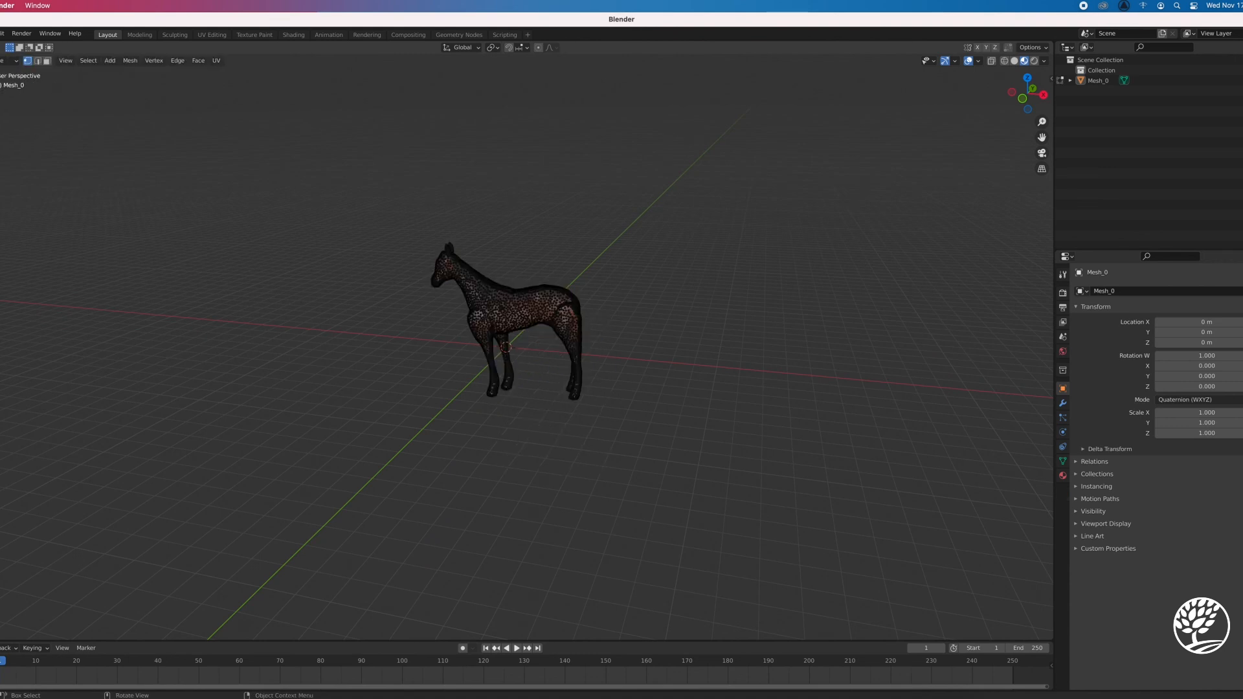
pyautogui.press('a')
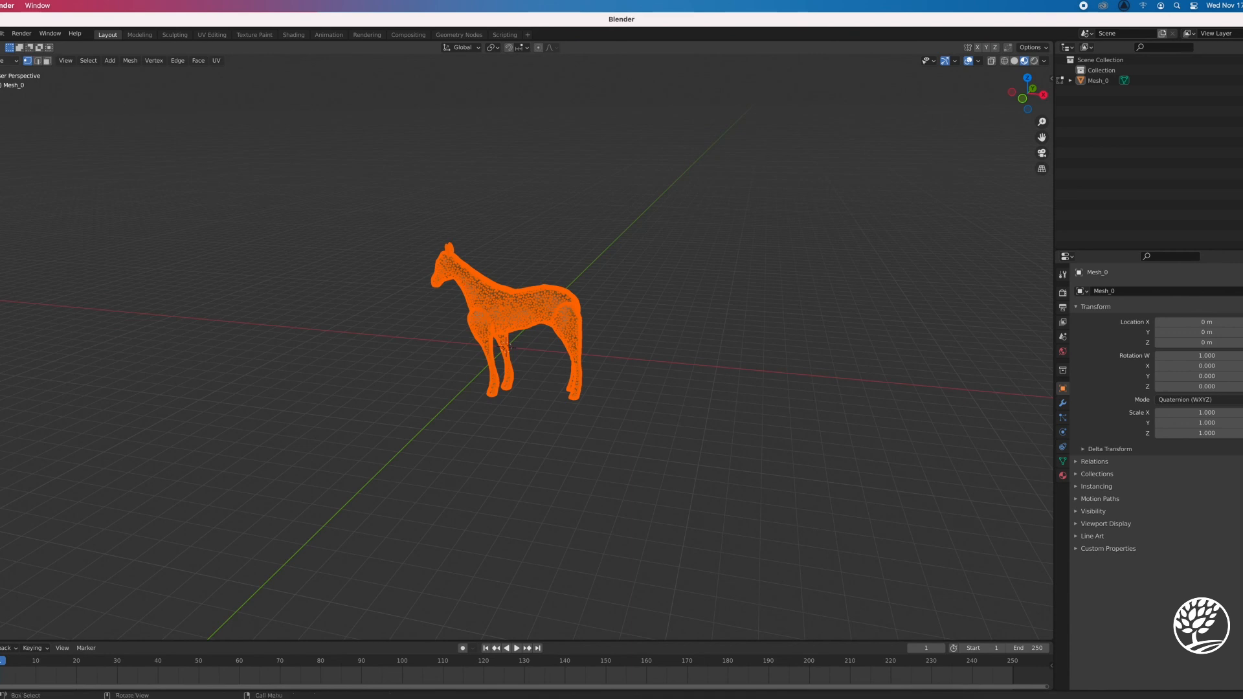
pyautogui.click(5, 61)
pyautogui.click(13, 67)
# Select the whole horse and reposition it freely in the scene to about X -1.82 m and Z 1.77 m
pyautogui.moveTo(389, 385); pyautogui.dragTo(500, 292, button='middle')
pyautogui.click(500, 295)
pyautogui.press('g')
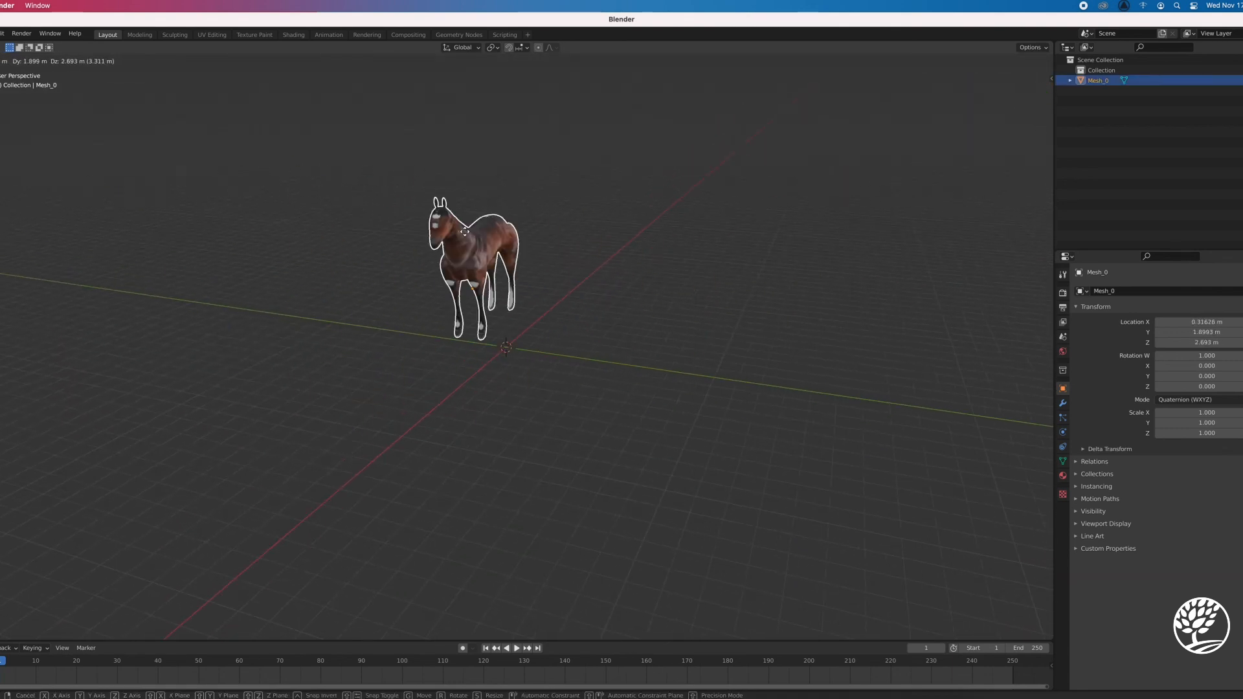
pyautogui.click(434, 255)
pyautogui.moveTo(611, 321); pyautogui.dragTo(521, 335, button='middle')
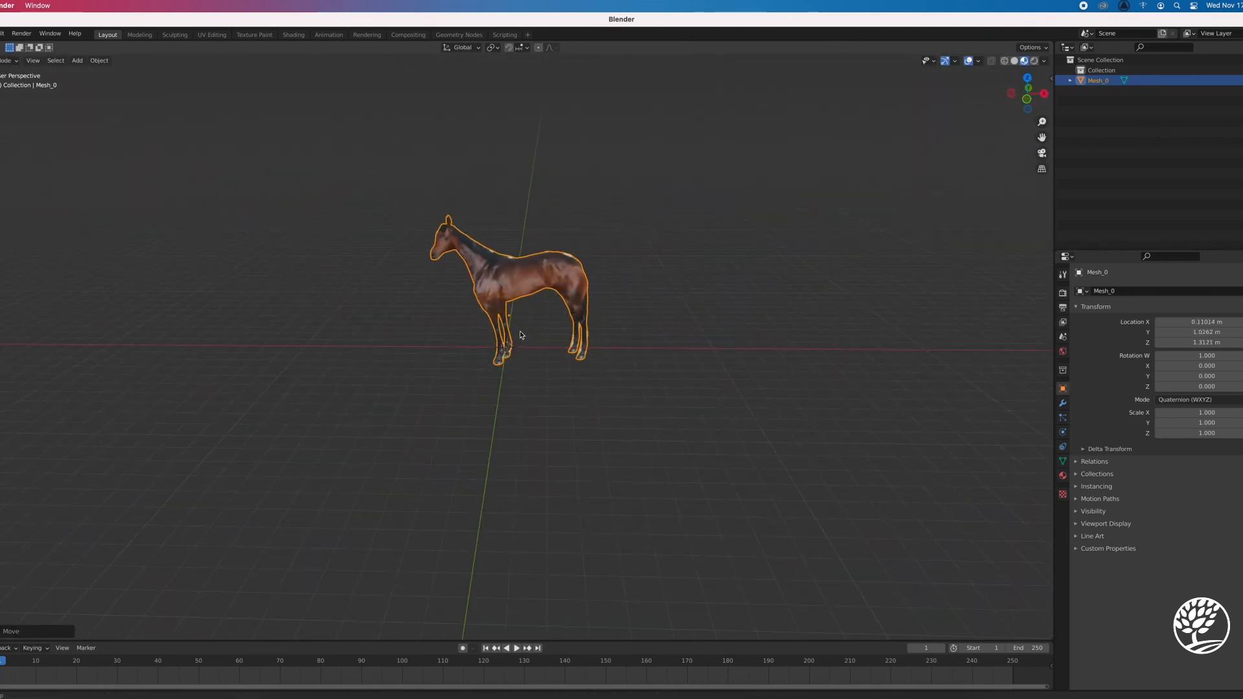
pyautogui.click(529, 282)
pyautogui.press('g')
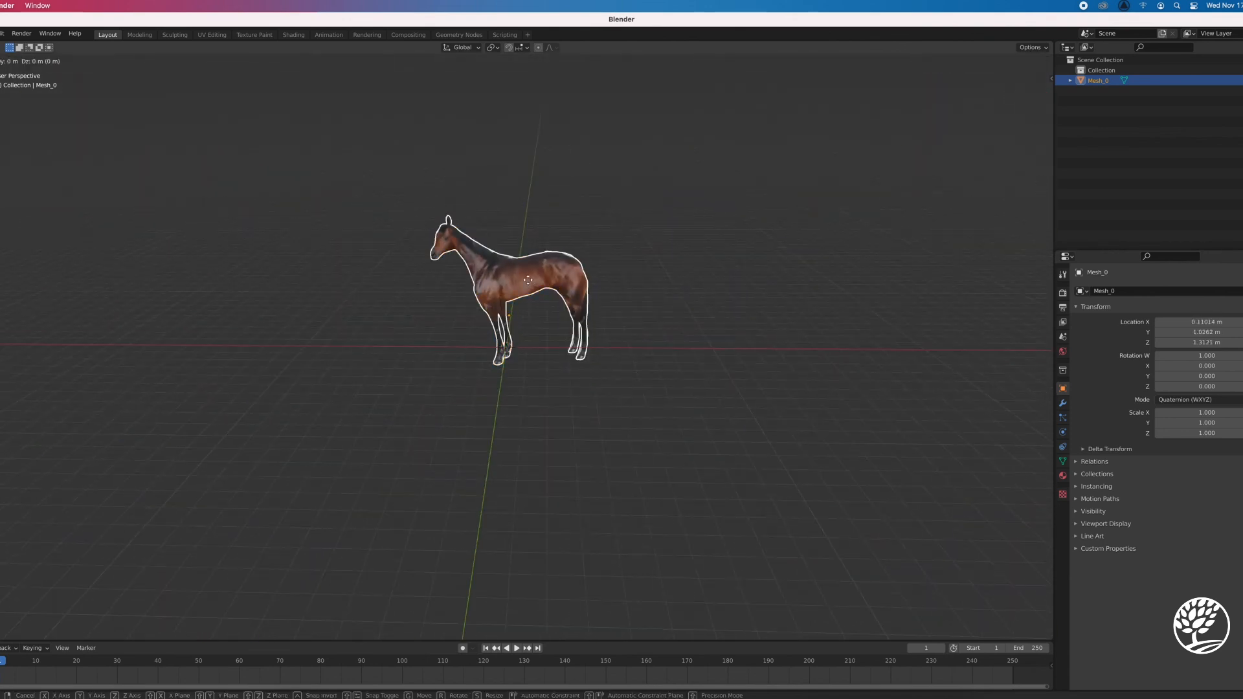
pyautogui.click(497, 302)
# Move the horse far into the distance along the Y axis and paste a copy of it in the same place
pyautogui.press('g')
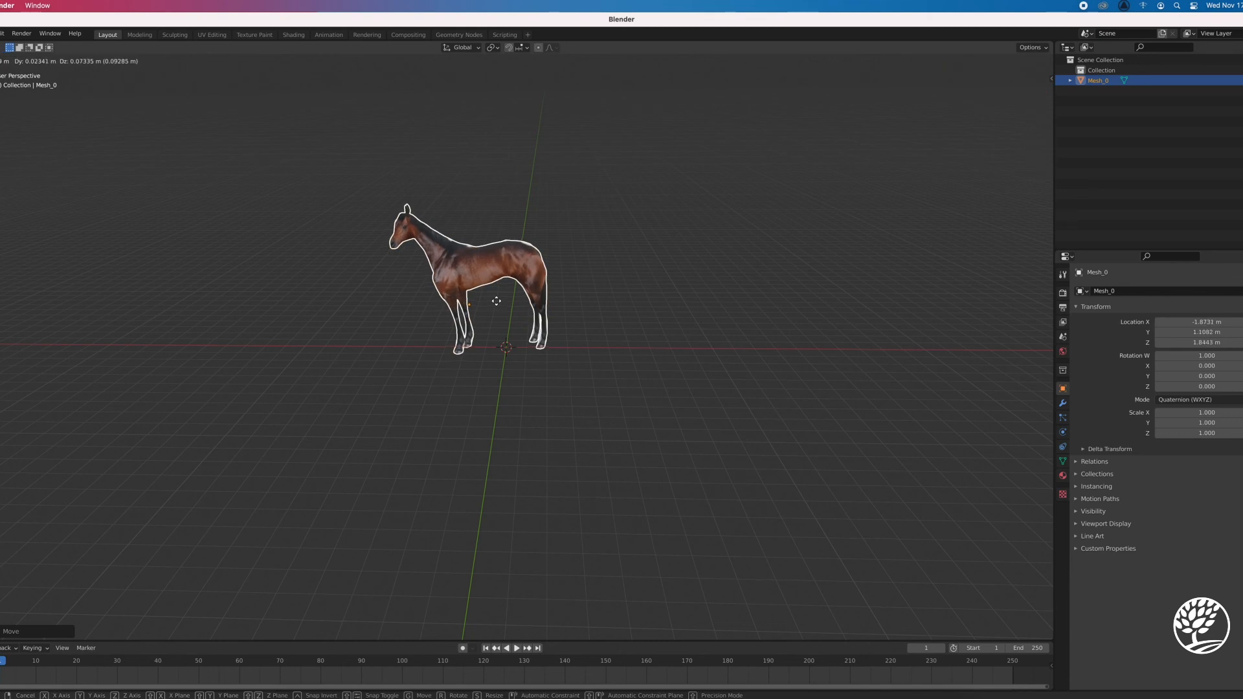
pyautogui.press('y')
pyautogui.click(517, 134)
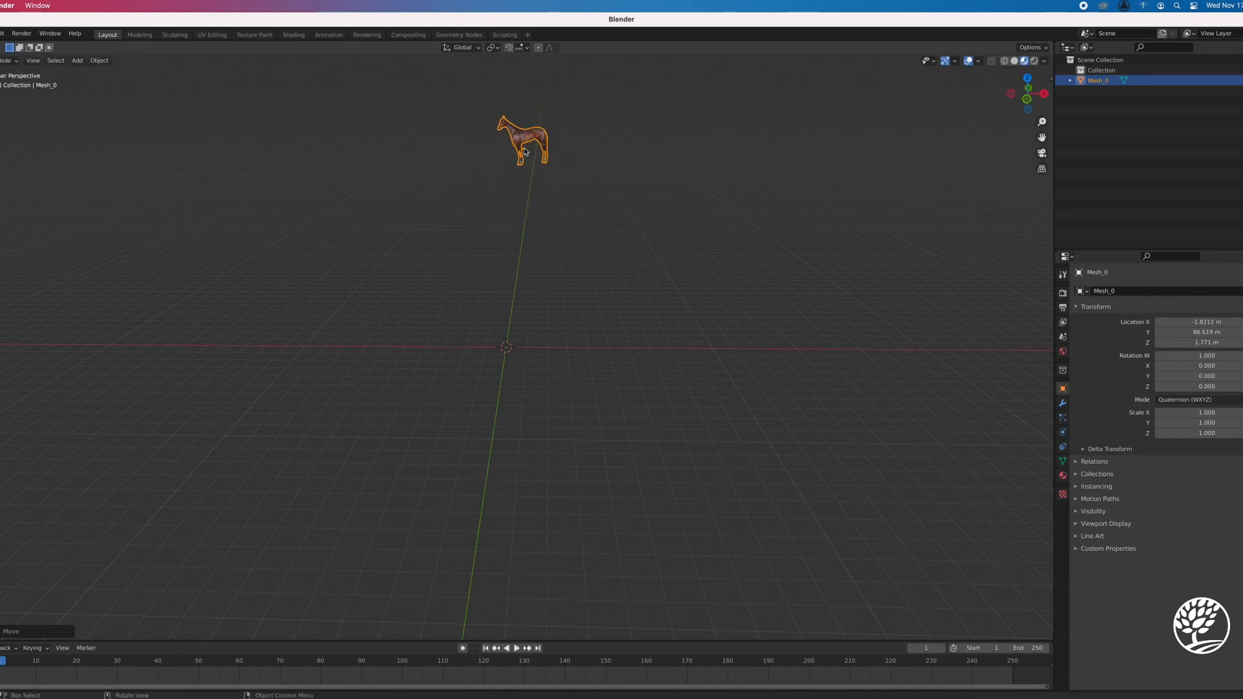
pyautogui.hotkey('ctrl', 'v')
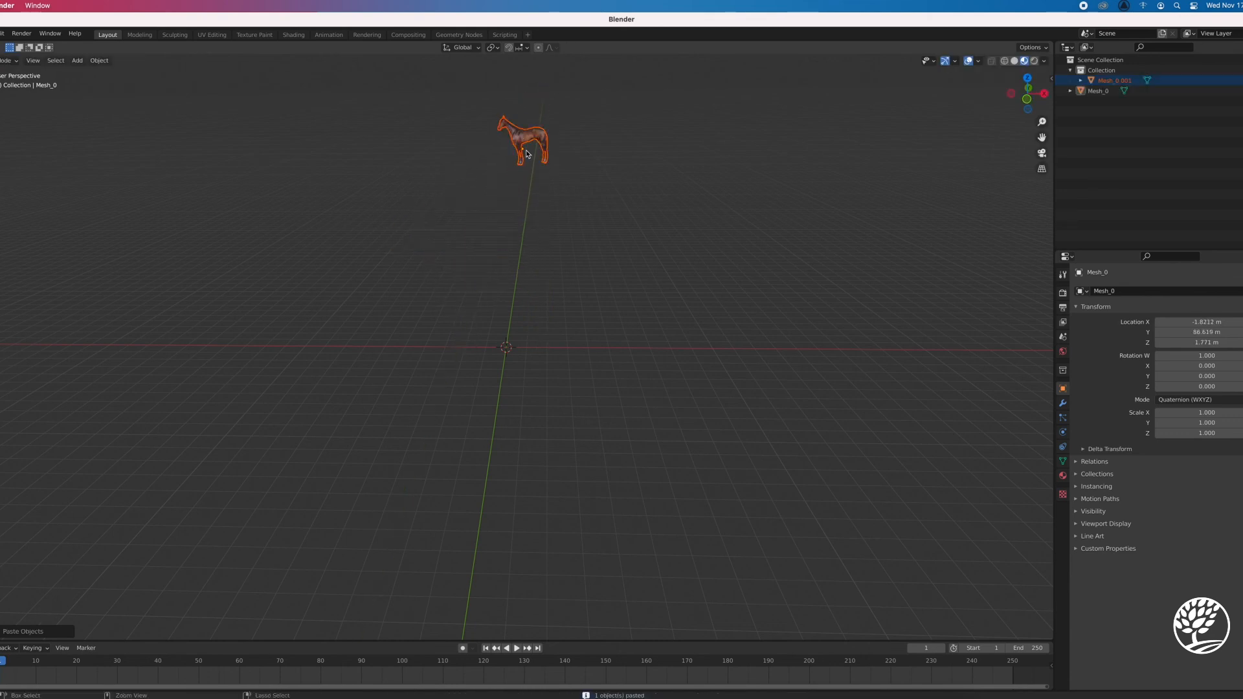
# Move the selected horses to about X -2.69 m, Y 85.4 m, Z -1.40 m and paste several more copies at the copied position
pyautogui.press('g')
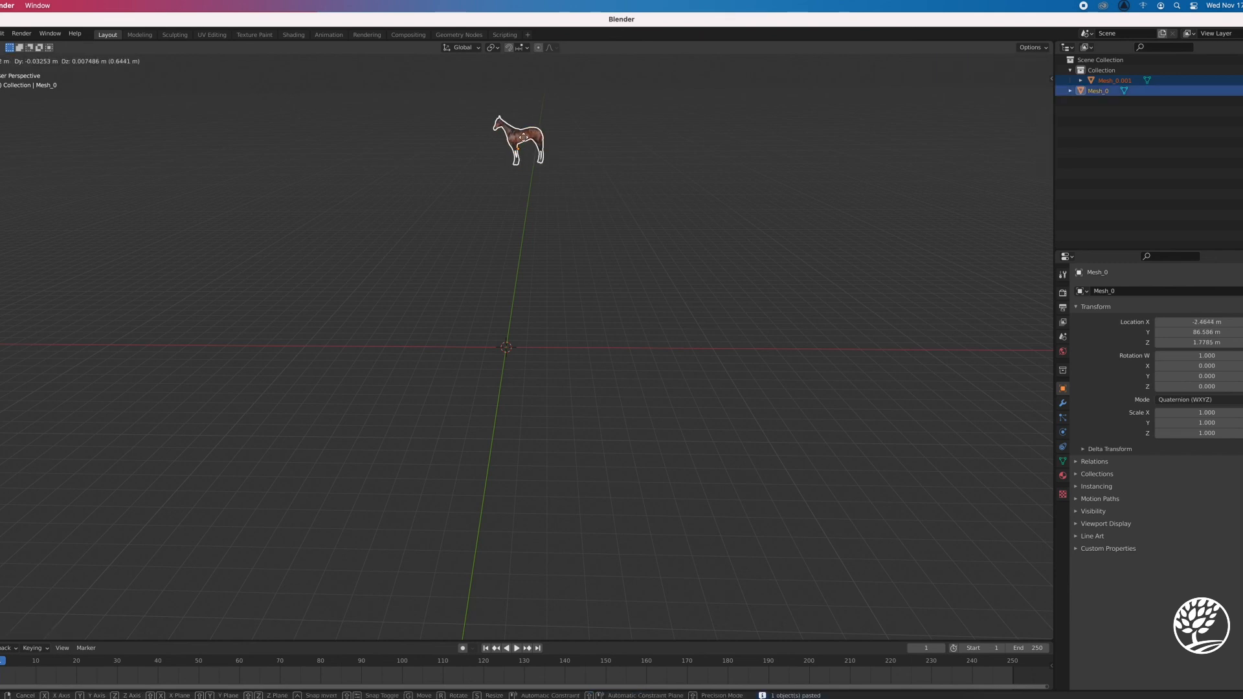
pyautogui.click(562, 163)
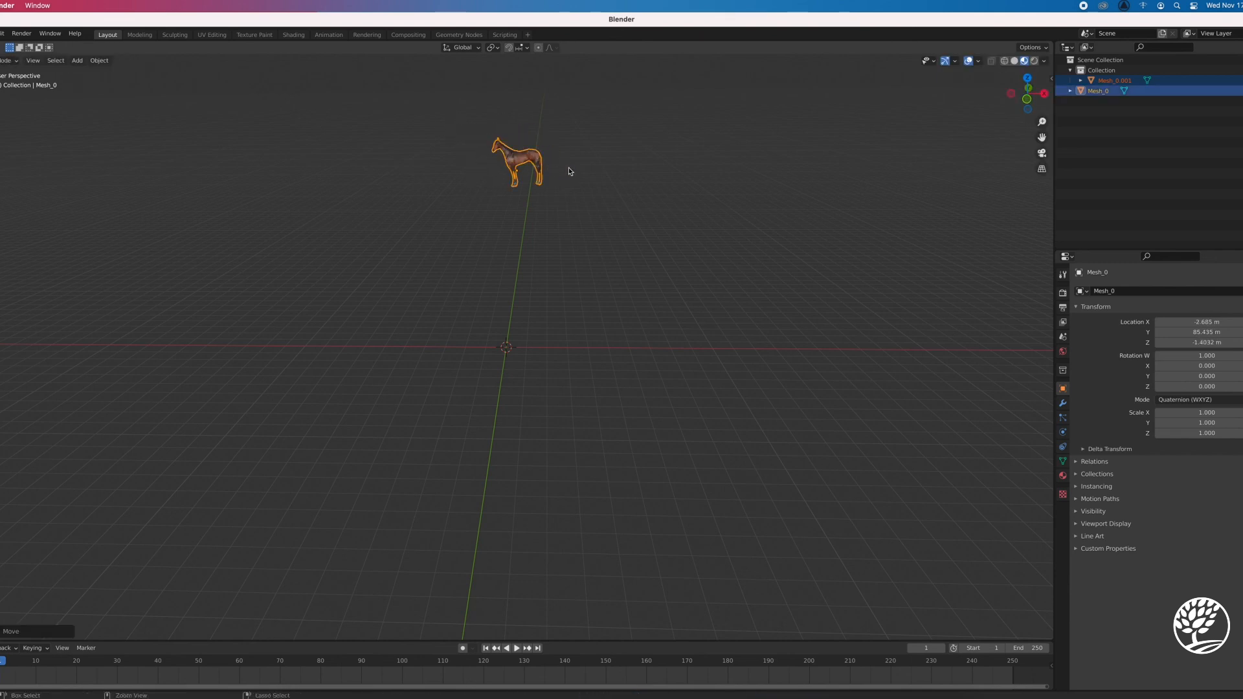
pyautogui.hotkey('ctrl', 'v')
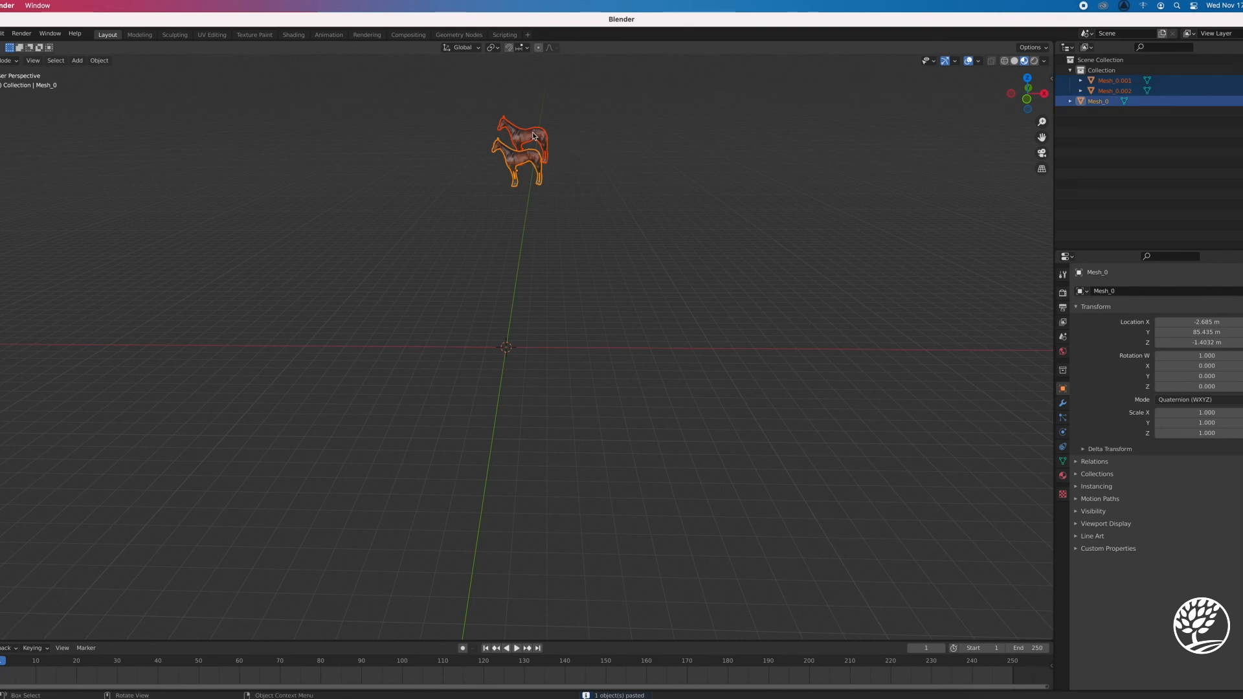
pyautogui.hotkey('ctrl', 'v')
pyautogui.hotkey('ctrl', 'v')
pyautogui.hotkey('ctrl', 'v')
pyautogui.hotkey('ctrl', 'v')
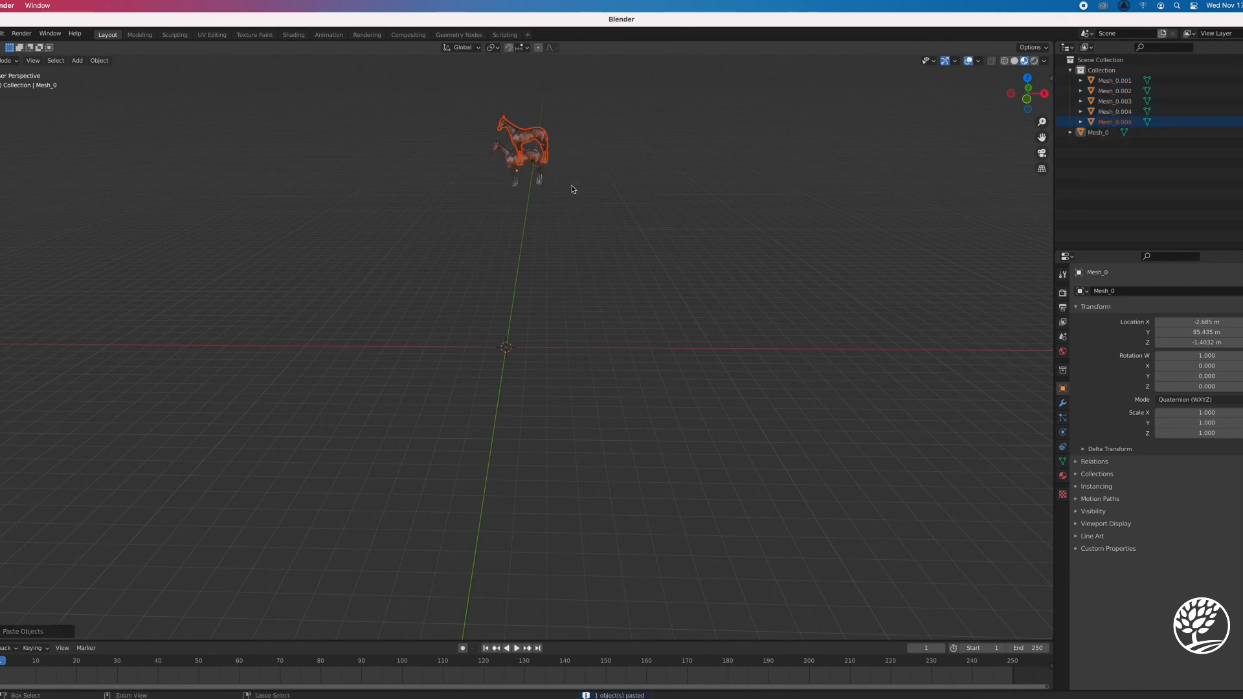
# Separate two pasted horses from the stack, placing one slightly forward toward positive X and the other at about X -13 m
pyautogui.press('g')
pyautogui.click(544, 155)
pyautogui.click(528, 142)
pyautogui.press('g')
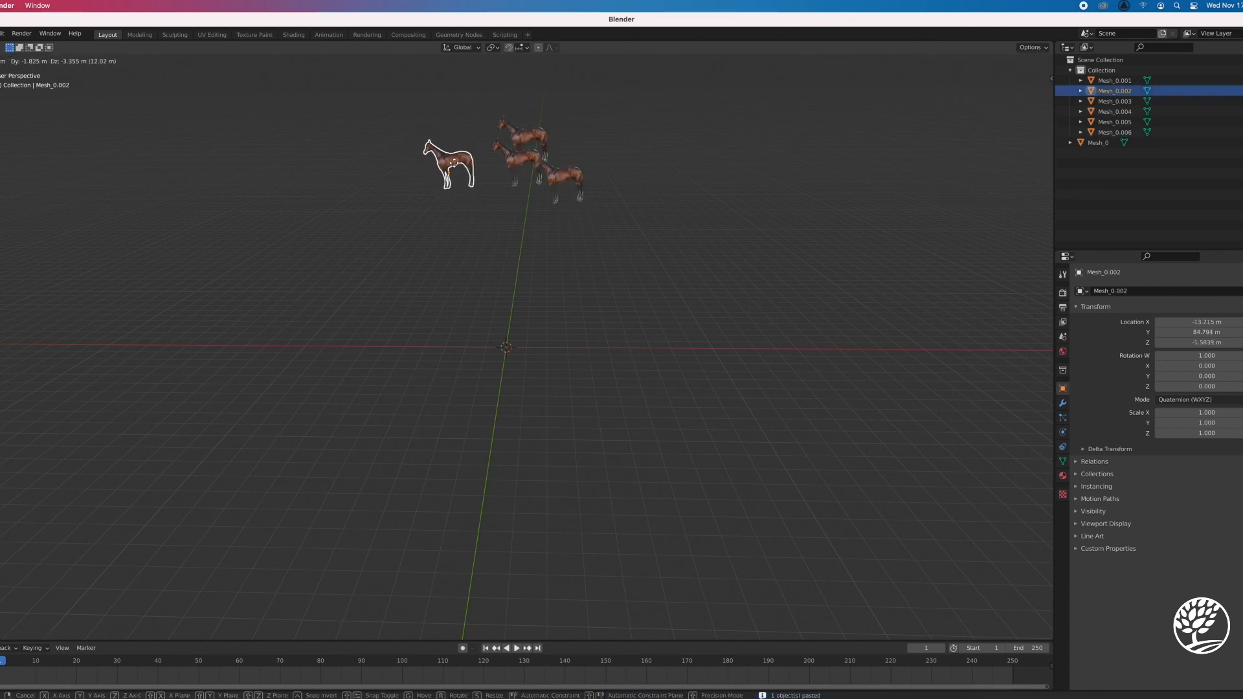
pyautogui.click(461, 166)
# Move two more stacked copies apart, one to about X 11.2 m, Z -2.1 m and the other to about X -7.9 m, Z -3.7 m
pyautogui.click(531, 141)
pyautogui.press('g')
pyautogui.click(618, 167)
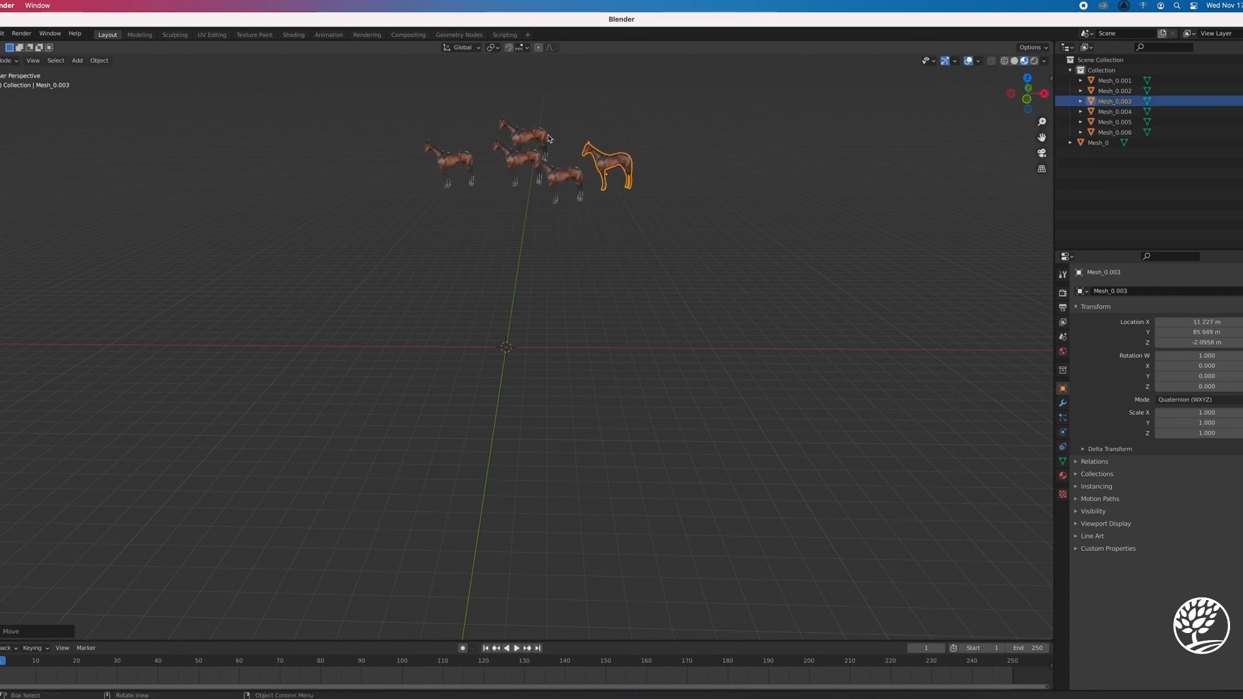
pyautogui.click(528, 143)
pyautogui.press('g')
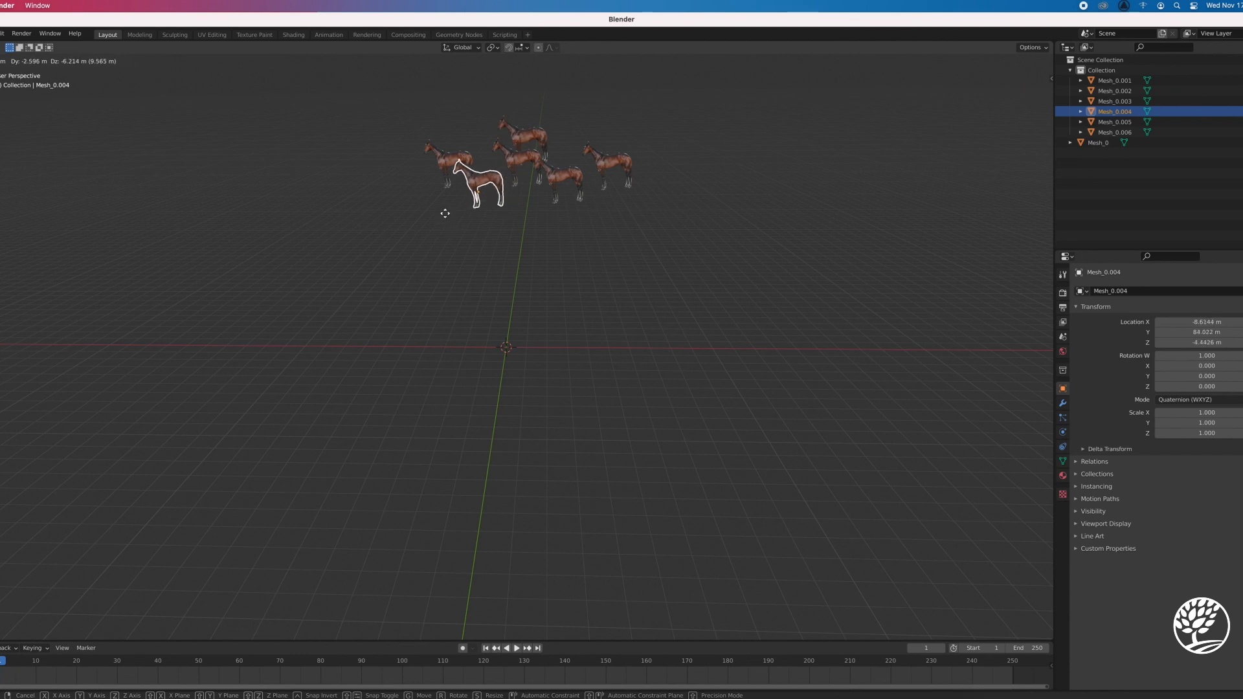
pyautogui.click(452, 210)
# Examine the spread-out group of horses from closer up, near ground level and from slightly above
pyautogui.scroll(4, 537, 246)
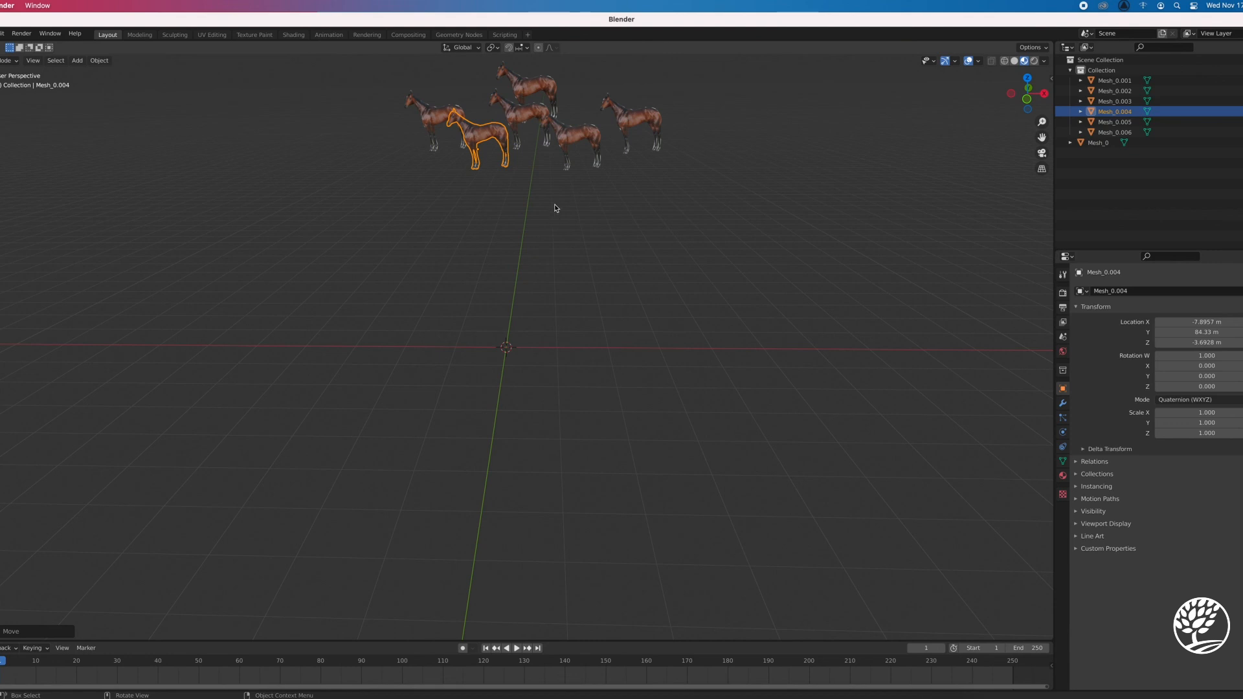
pyautogui.moveTo(558, 209); pyautogui.dragTo(558, 195, button='middle')
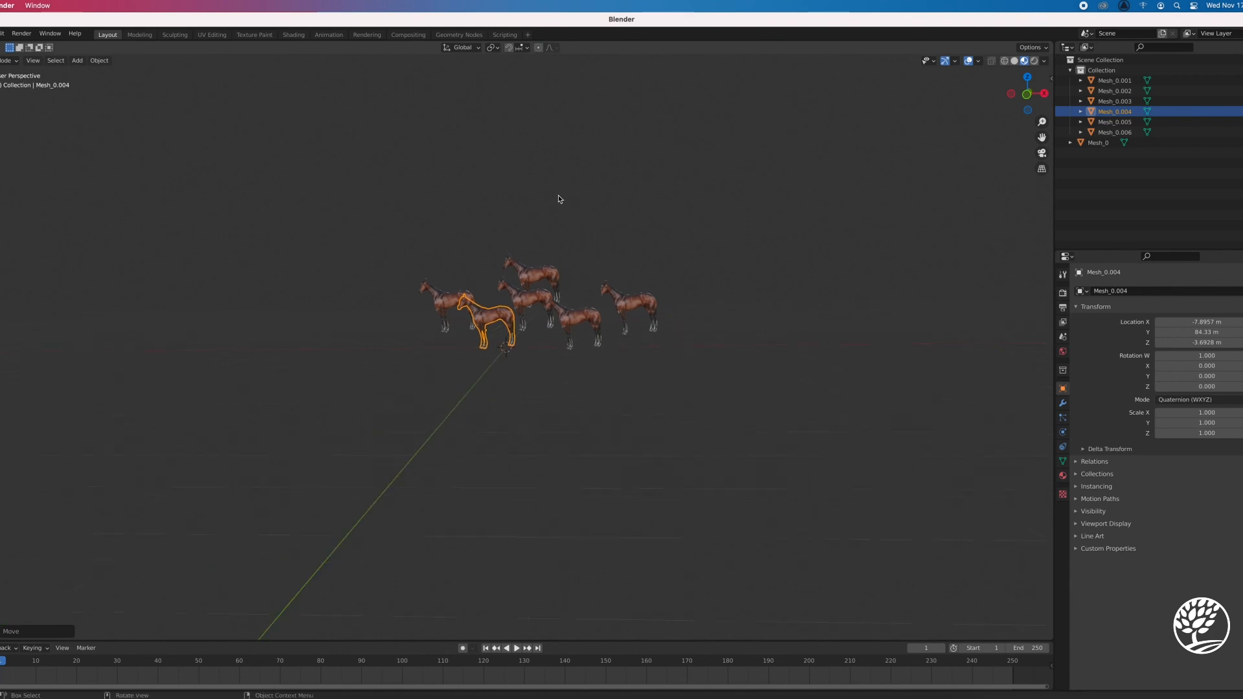
pyautogui.scroll(2, 558, 195)
pyautogui.moveTo(587, 325); pyautogui.dragTo(591, 343, button='middle')
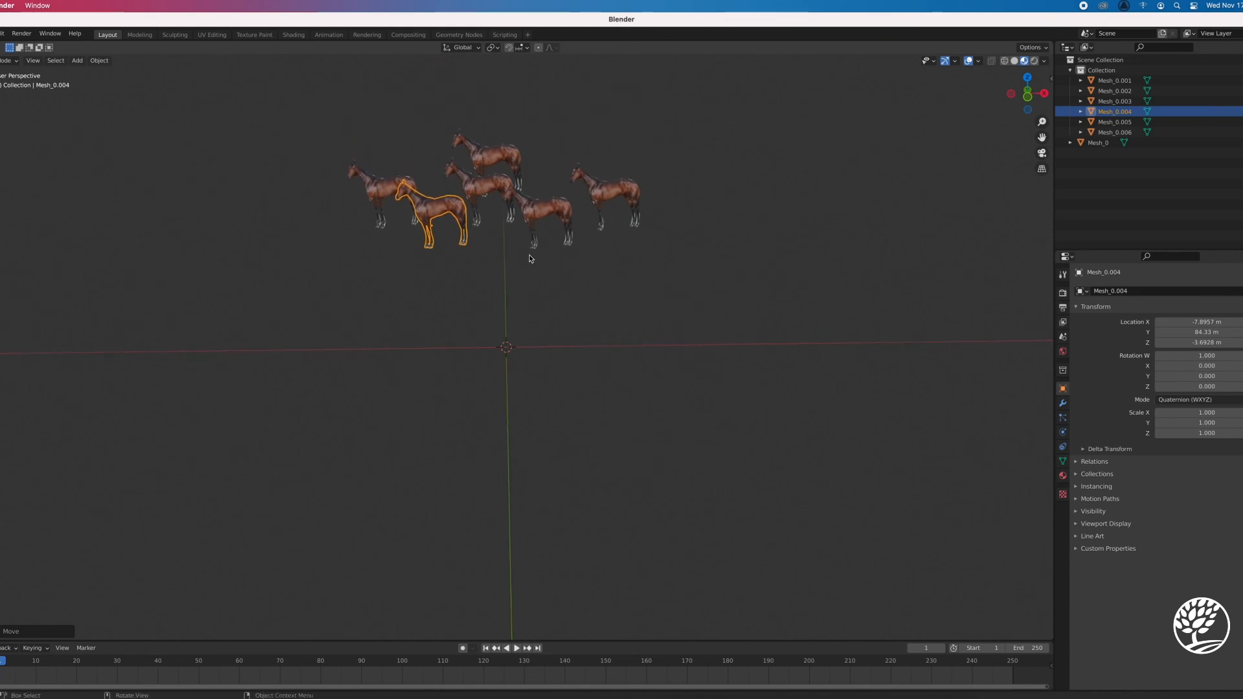
pyautogui.moveTo(528, 262); pyautogui.dragTo(532, 216, button='middle')
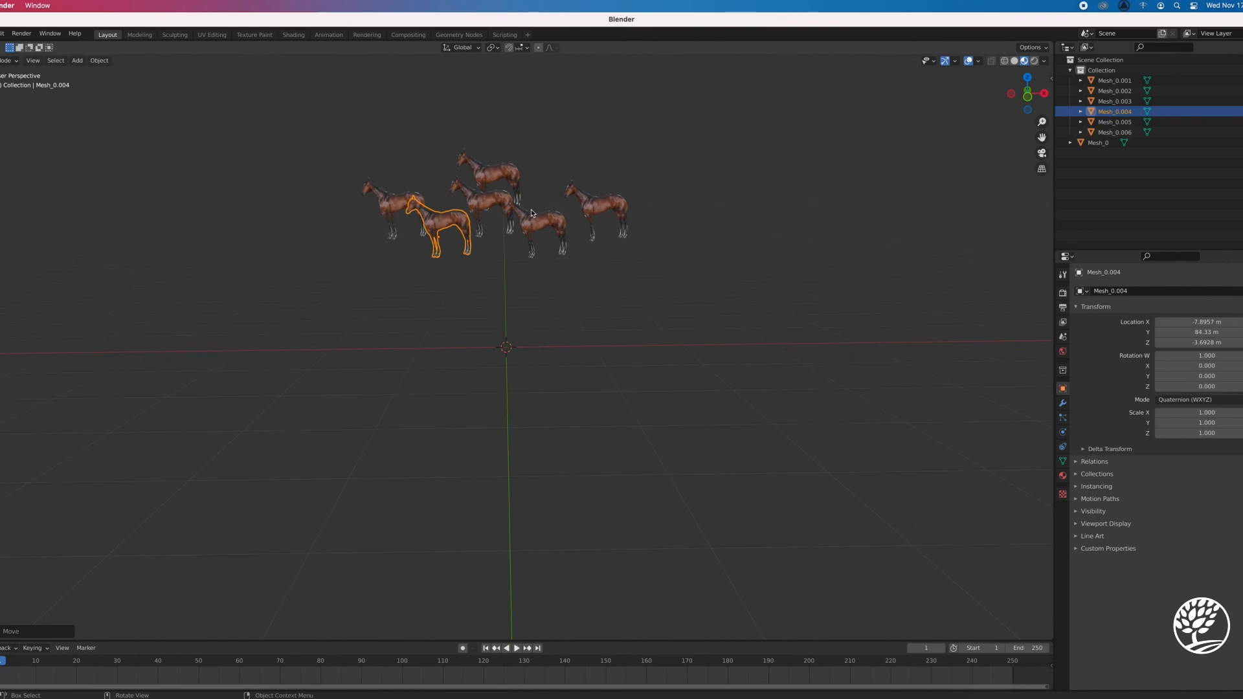